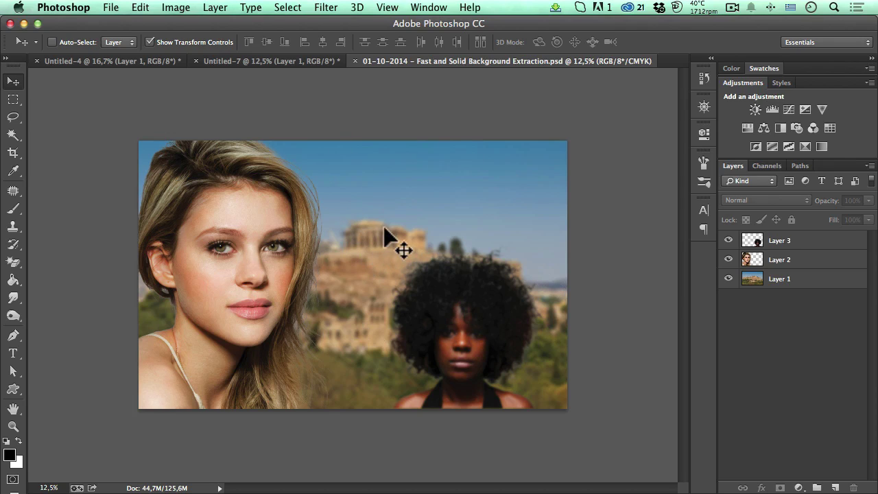
# - Look through the two source portraits and the finished composite with the landscape background, ending on the curly-haired portrait
pyautogui.click(135, 61)
pyautogui.click(232, 60)
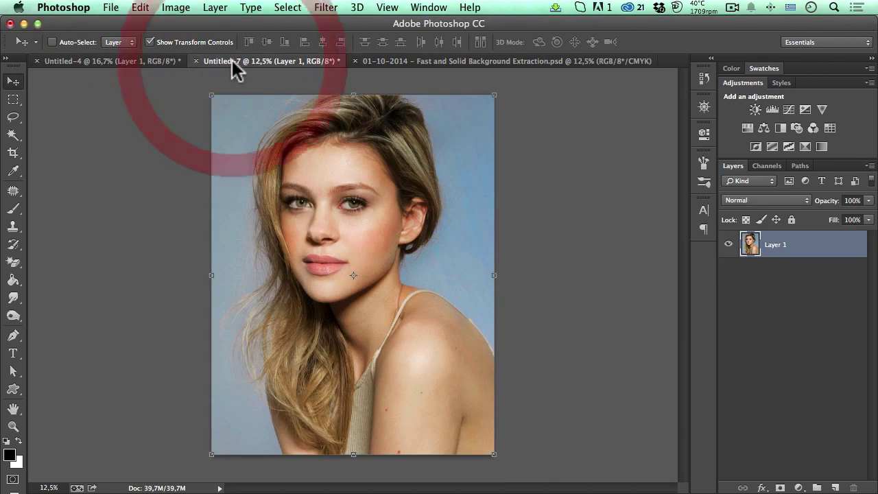
pyautogui.click(387, 57)
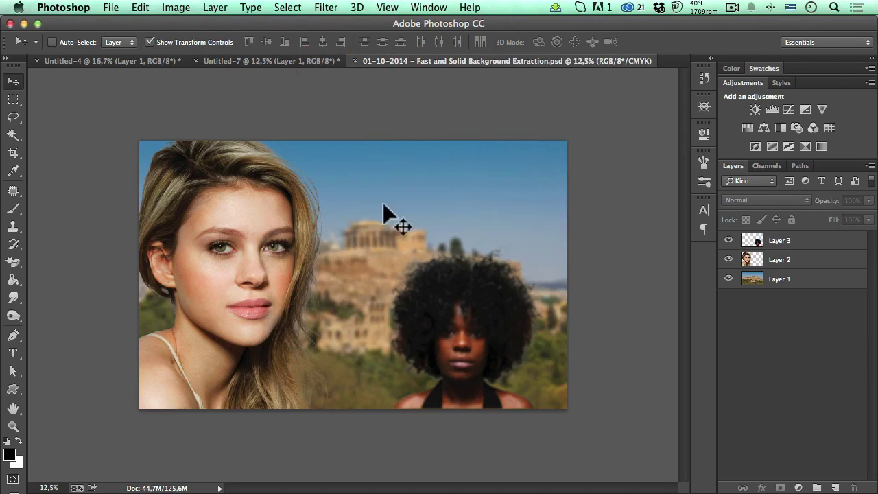
pyautogui.click(95, 59)
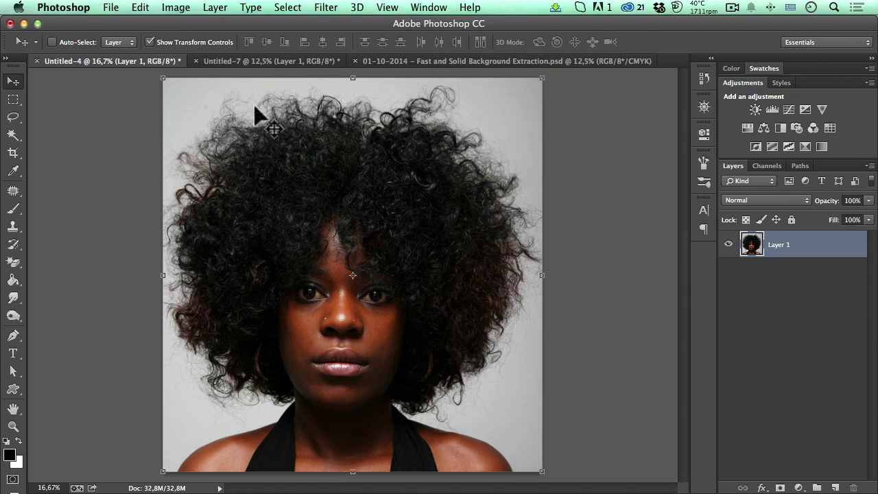
pyautogui.click(252, 61)
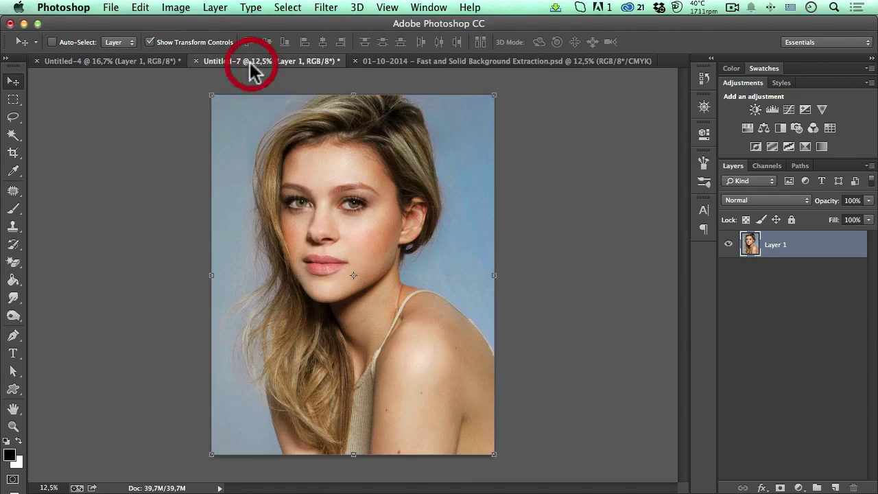
pyautogui.click(149, 59)
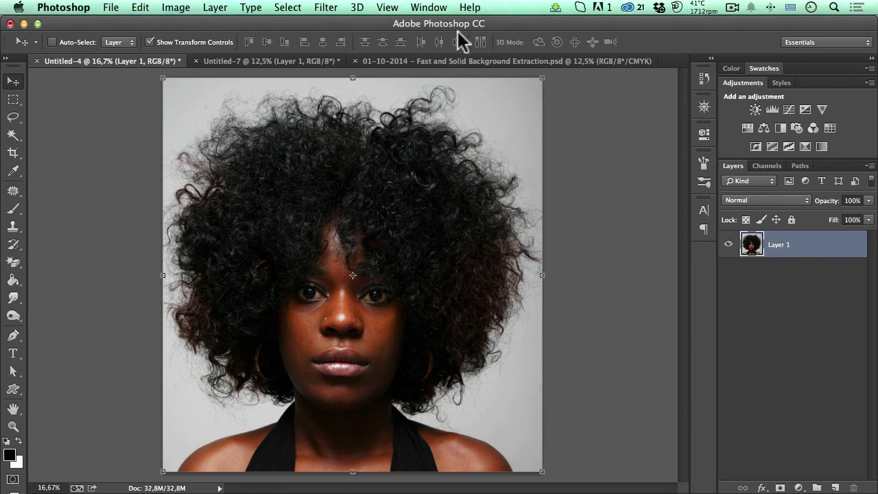
# - Display the curly-haired portrait's channels and compare the contrast between hair and backdrop in Red, Green and Blue
pyautogui.click(433, 8)
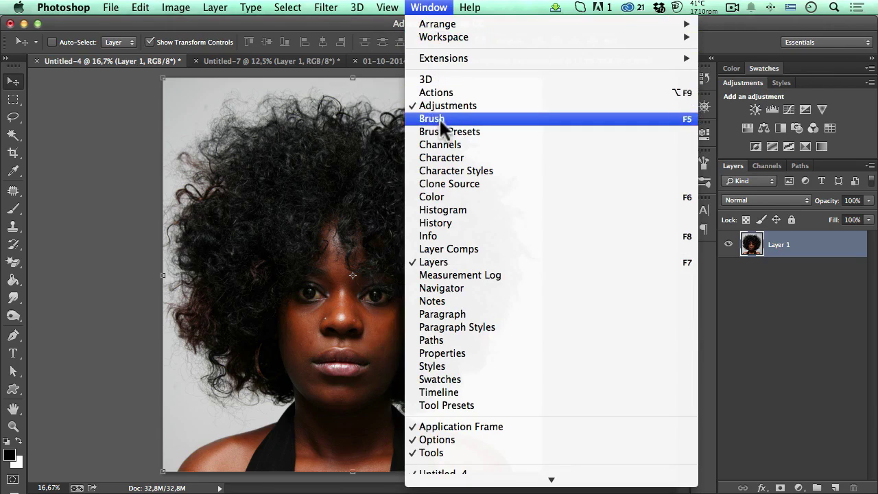
pyautogui.click(444, 143)
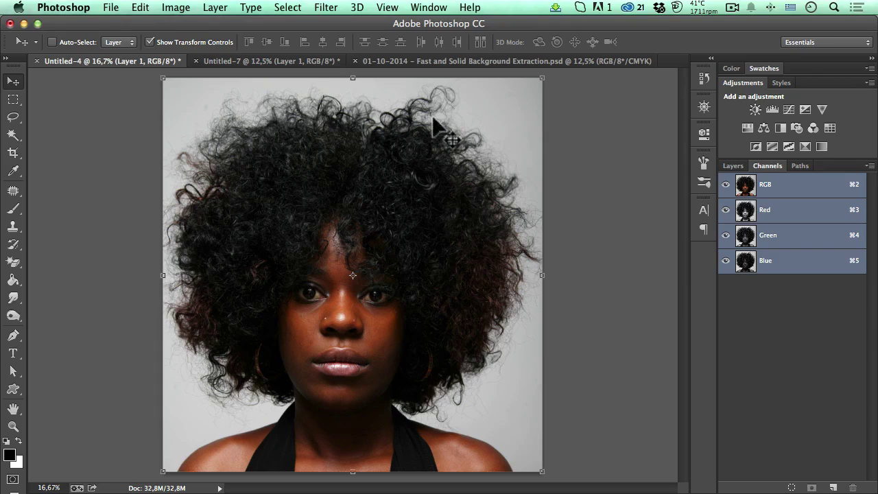
pyautogui.click(775, 219)
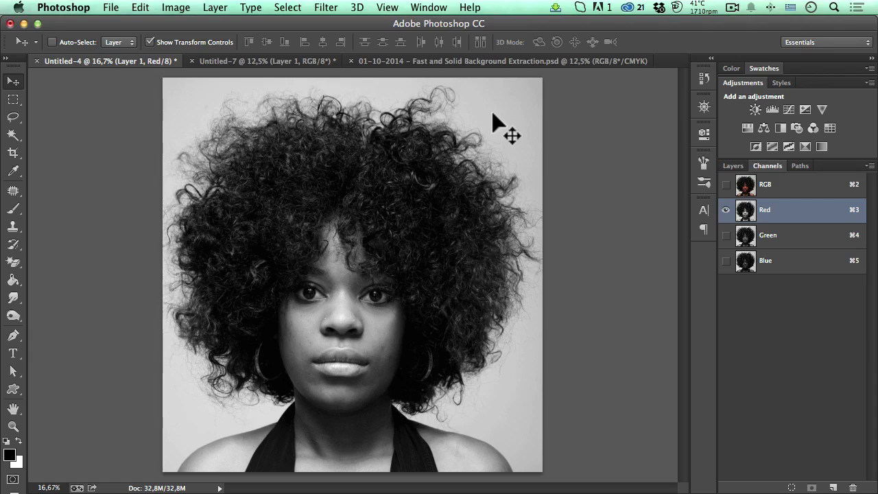
pyautogui.click(767, 237)
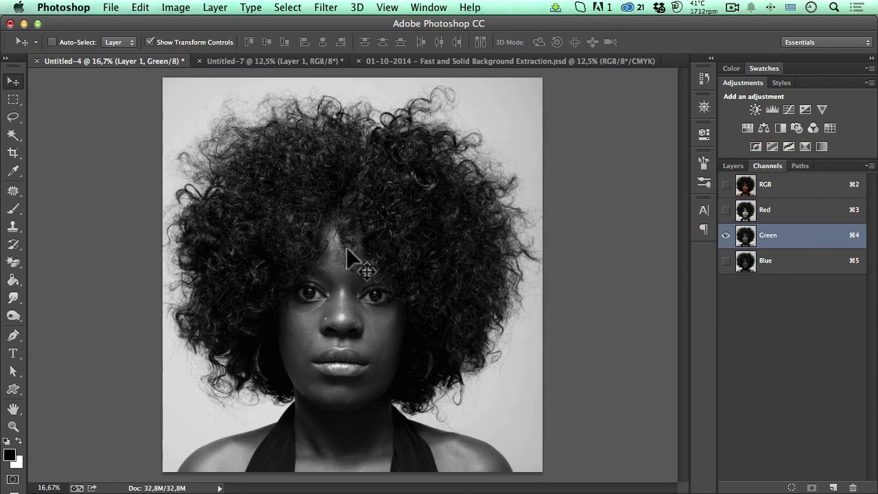
pyautogui.click(783, 214)
pyautogui.click(781, 237)
pyautogui.click(776, 265)
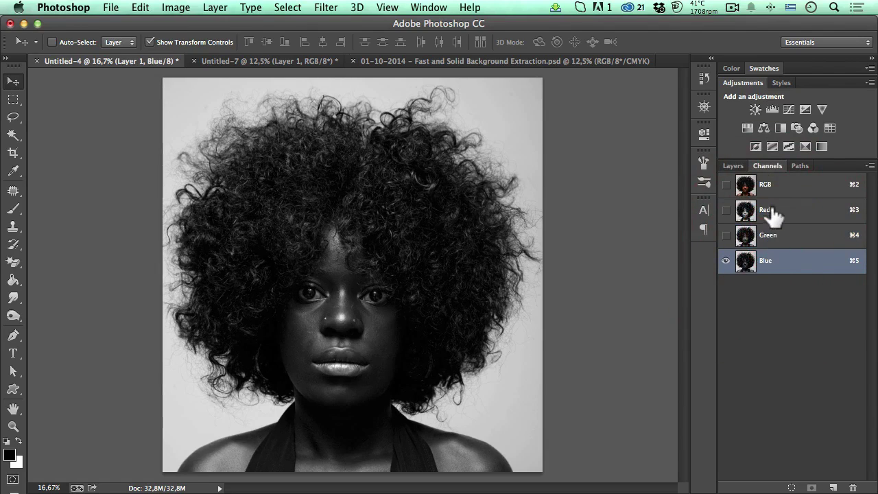
pyautogui.click(770, 215)
pyautogui.click(770, 265)
pyautogui.click(767, 211)
pyautogui.click(769, 260)
pyautogui.click(783, 213)
# - Duplicate the Blue channel and rename the copy Selection
pyautogui.click(778, 258)
pyautogui.moveTo(781, 268); pyautogui.dragTo(833, 487)
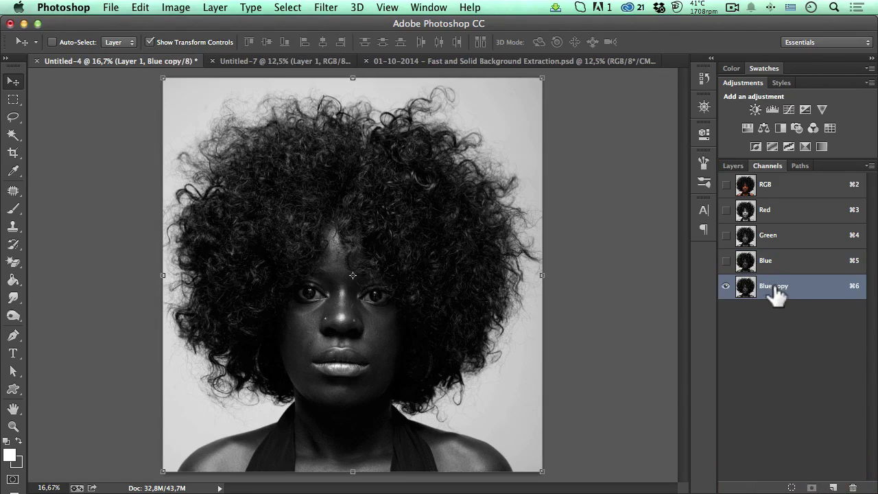
pyautogui.doubleClick(776, 289)
pyautogui.press('super+space')
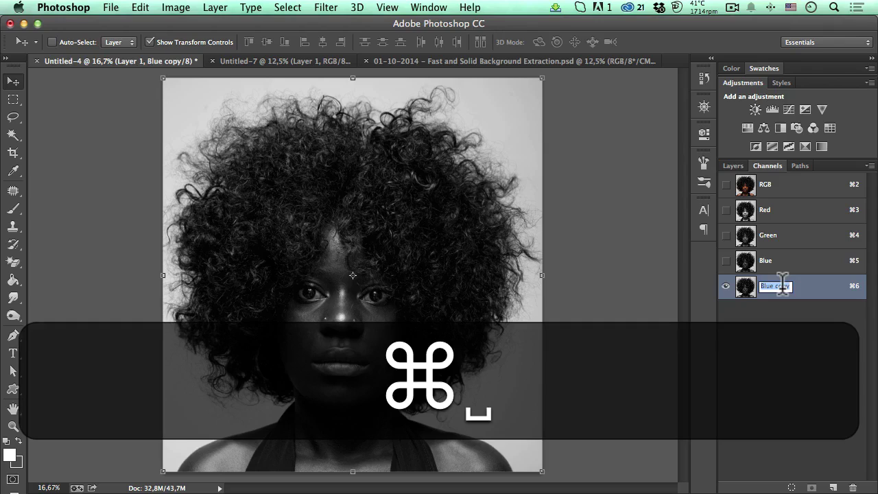
pyautogui.write('Select')
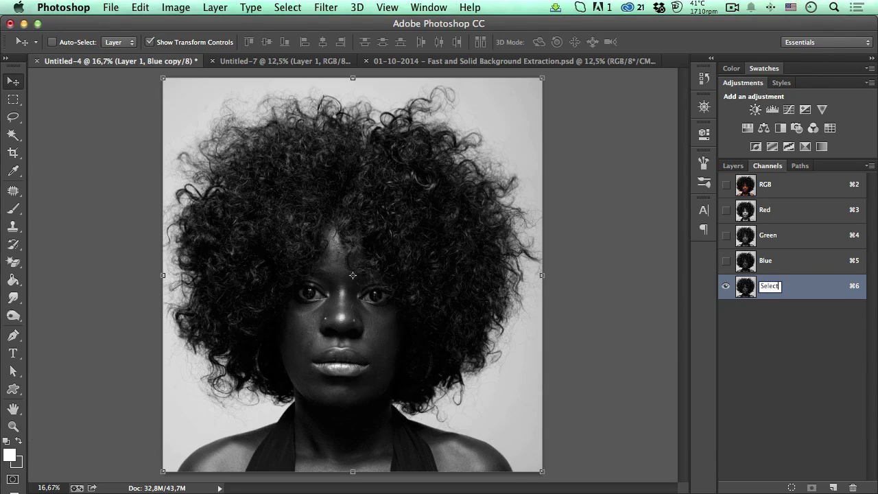
pyautogui.write('ion')
pyautogui.press('Return')
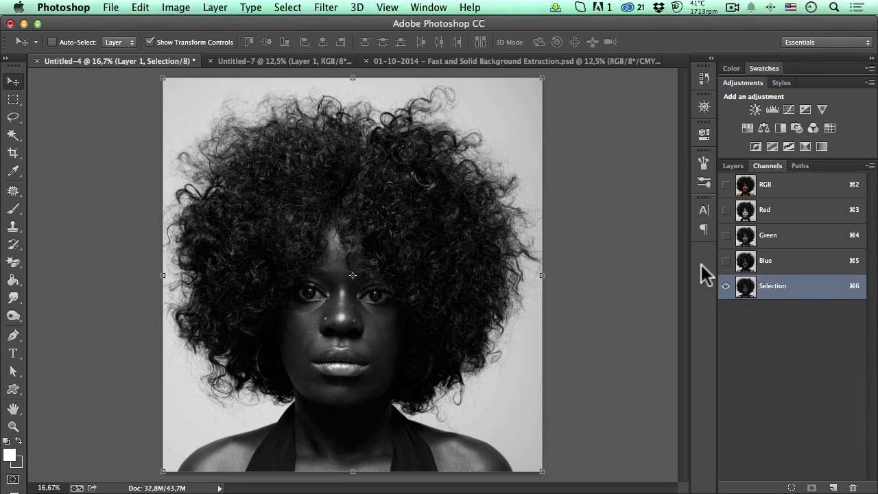
# - Apply Levels to the Selection channel, sampling the light grey backdrop just above the hair as the white point
pyautogui.click(176, 9)
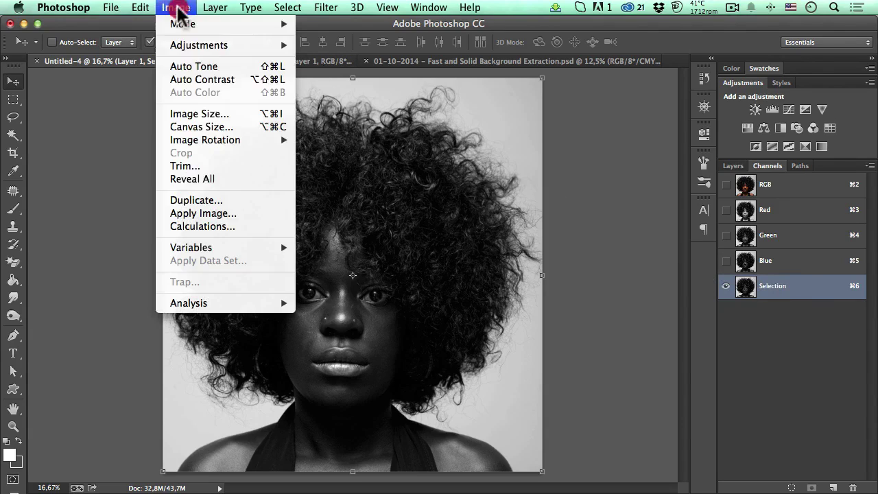
pyautogui.moveTo(195, 44)
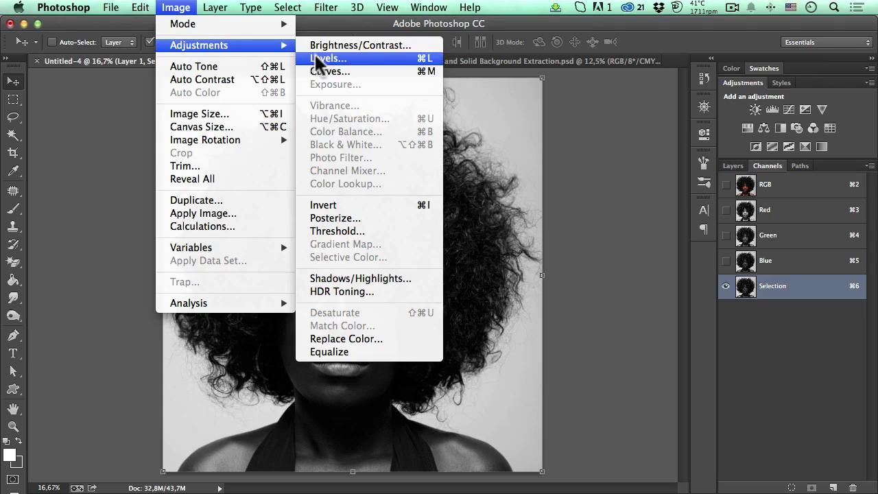
pyautogui.click(376, 58)
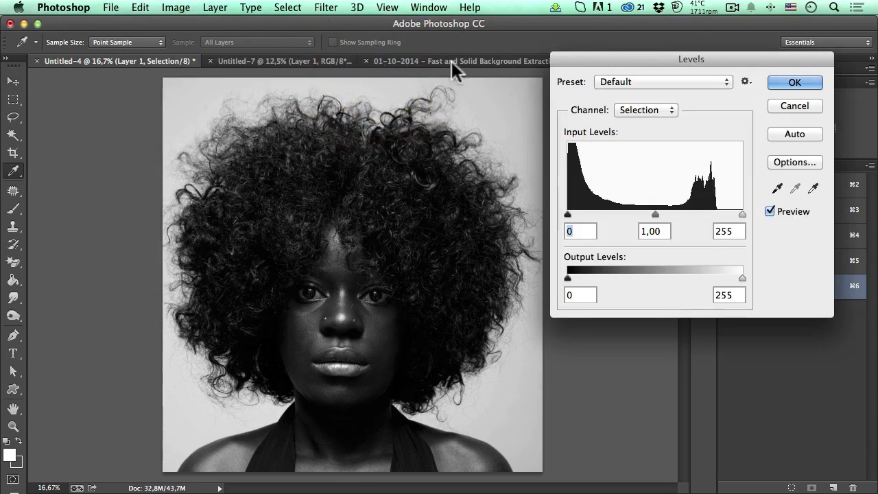
pyautogui.moveTo(591, 54); pyautogui.dragTo(579, 37)
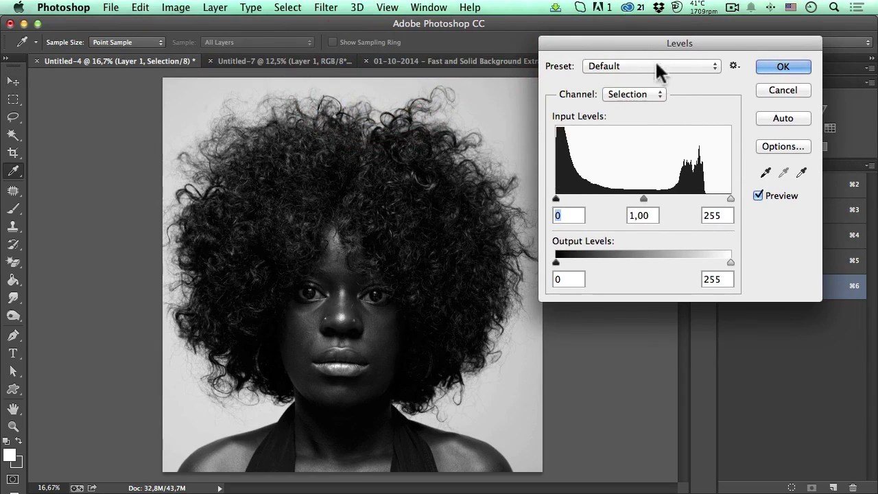
pyautogui.moveTo(660, 42); pyautogui.dragTo(675, 41)
pyautogui.click(814, 171)
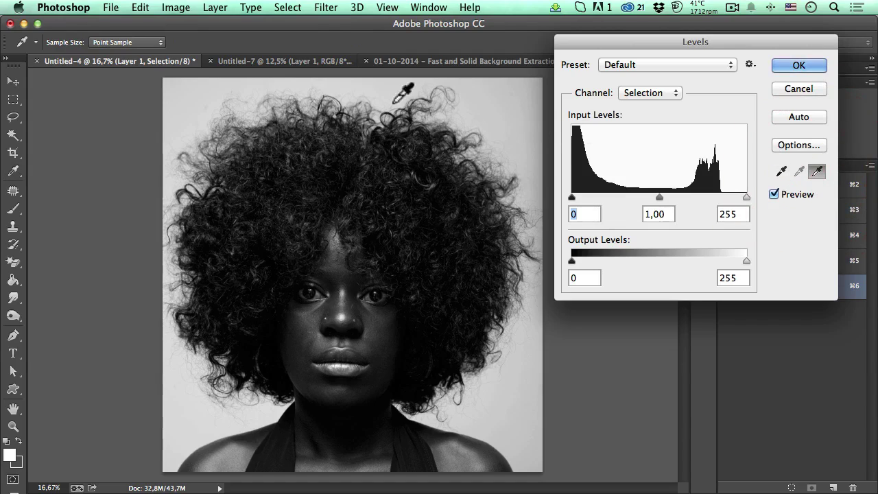
pyautogui.click(330, 80)
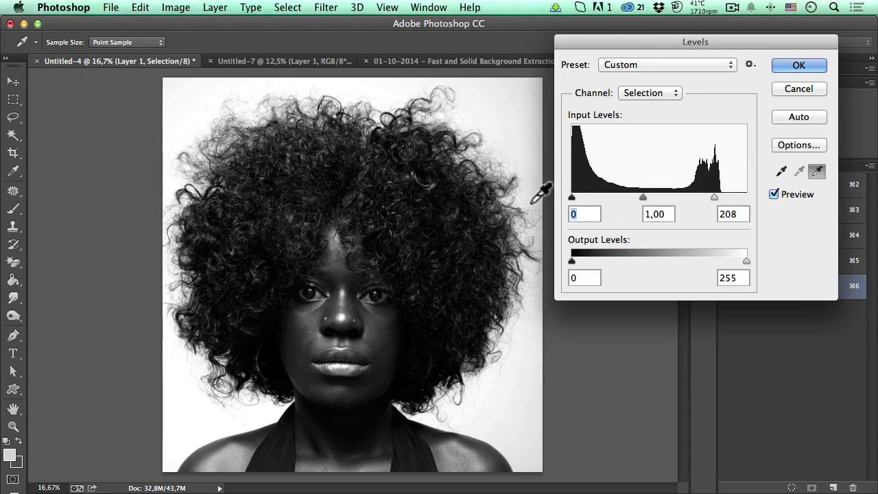
pyautogui.click(789, 63)
pyautogui.press('v')
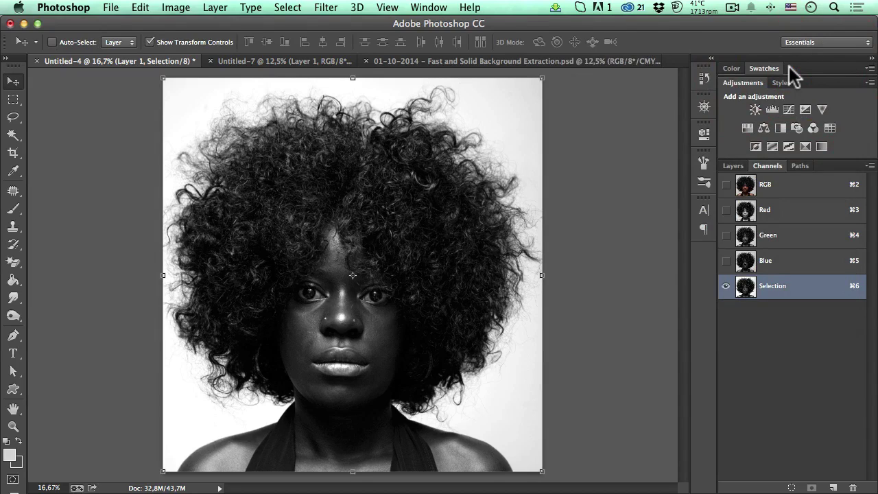
# - Choose the Brush tool with a soft round tip of 307 px and 0% hardness
pyautogui.click(11, 206)
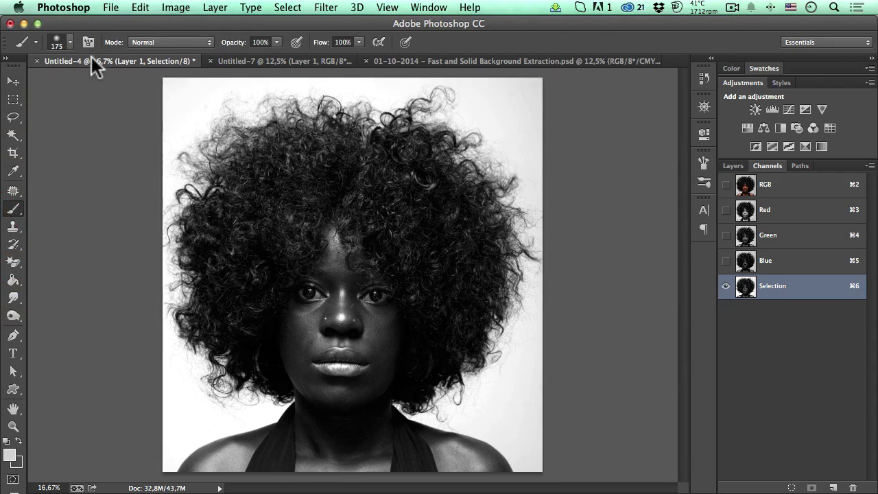
pyautogui.click(71, 42)
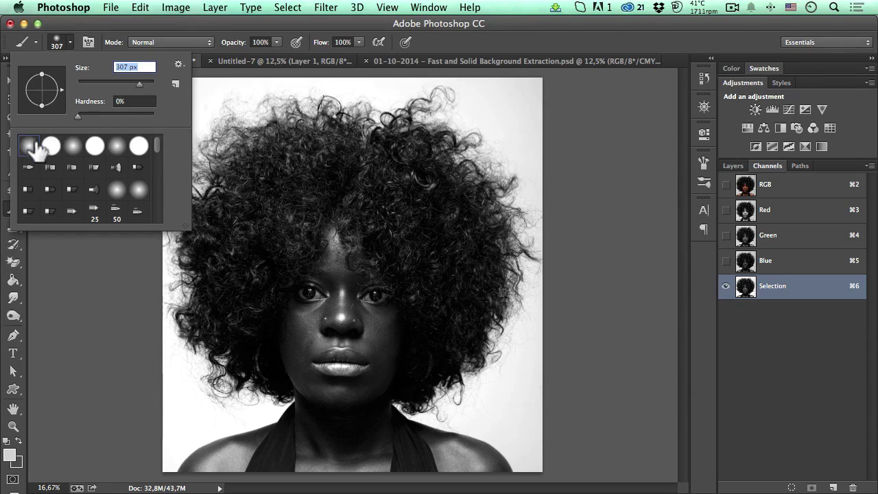
pyautogui.click(161, 26)
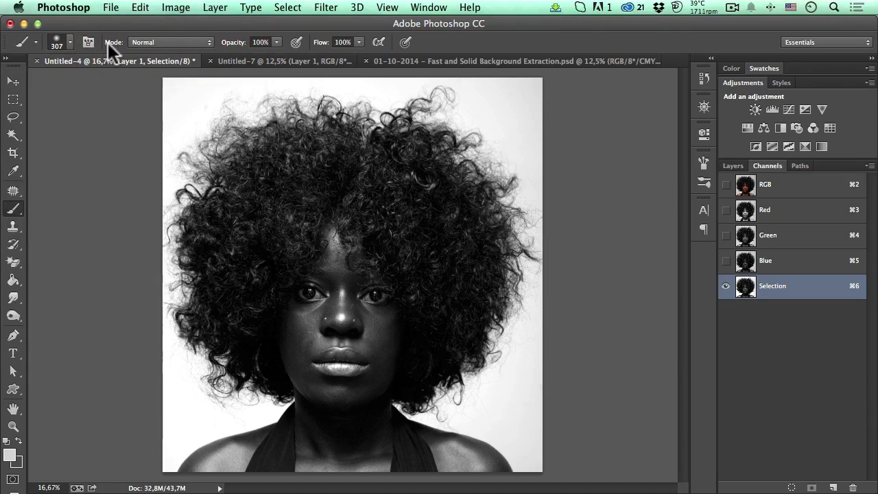
pyautogui.click(153, 41)
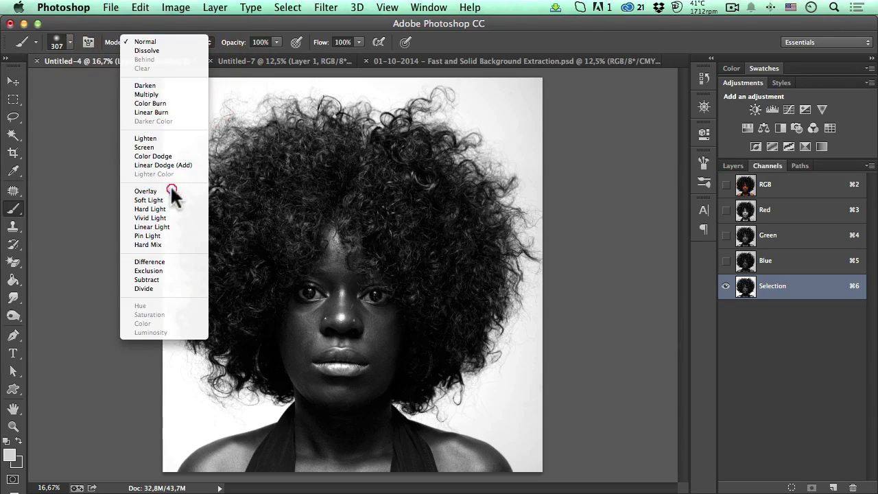
pyautogui.click(171, 189)
pyautogui.click(143, 43)
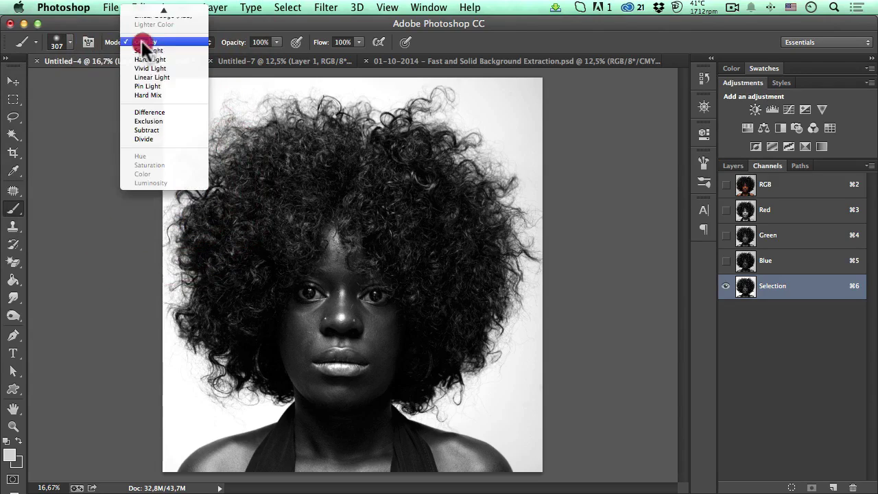
pyautogui.click(144, 11)
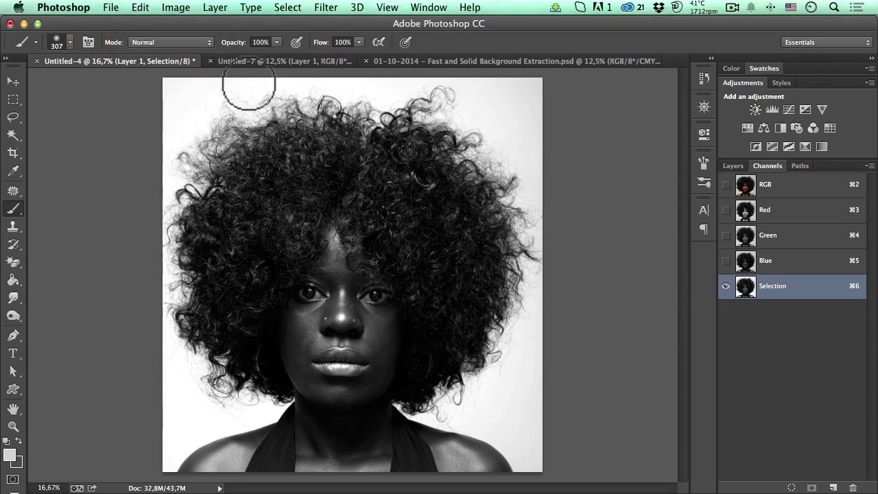
pyautogui.moveTo(174, 83); pyautogui.dragTo(328, 258)
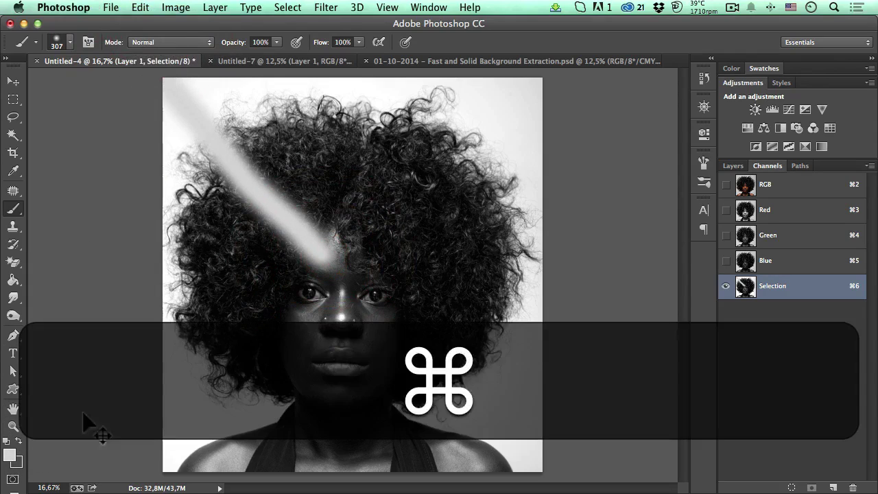
pyautogui.press('super+z')
# - Reset the painting colors to black foreground and white background, and try Normal-mode black strokes across the portrait, undoing each one
pyautogui.click(6, 444)
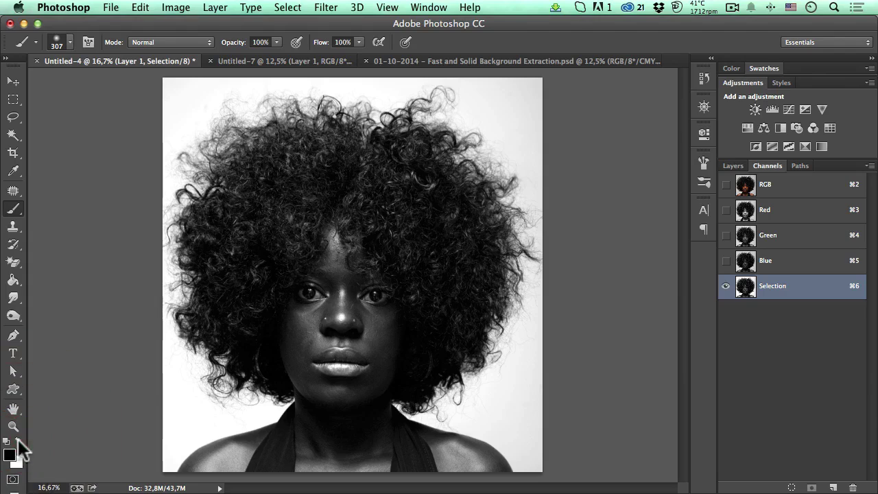
pyautogui.click(165, 92)
pyautogui.keyDown('shift'); pyautogui.click(435, 314); pyautogui.keyUp('shift')
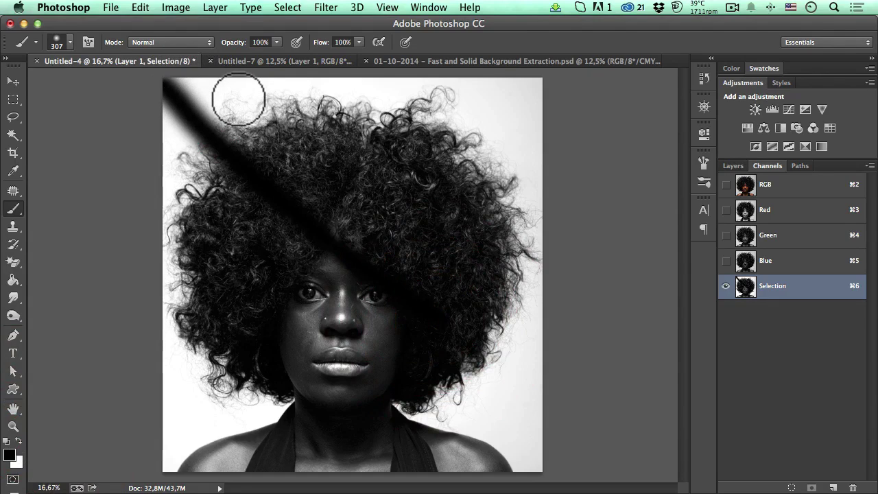
pyautogui.press('super+z')
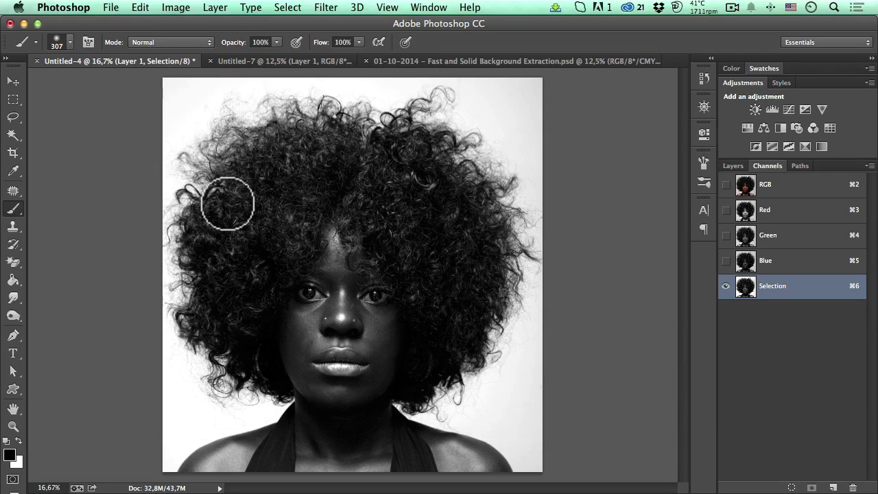
pyautogui.moveTo(180, 104)
pyautogui.mouseDown()
pyautogui.moveTo(301, 145)
pyautogui.moveTo(269, 162)
pyautogui.moveTo(252, 193)
pyautogui.moveTo(322, 258)
pyautogui.moveTo(464, 310)
pyautogui.moveTo(425, 352)
pyautogui.moveTo(431, 383)
pyautogui.moveTo(370, 343)
pyautogui.moveTo(345, 240)
pyautogui.moveTo(304, 156)
pyautogui.moveTo(264, 157)
pyautogui.mouseUp()
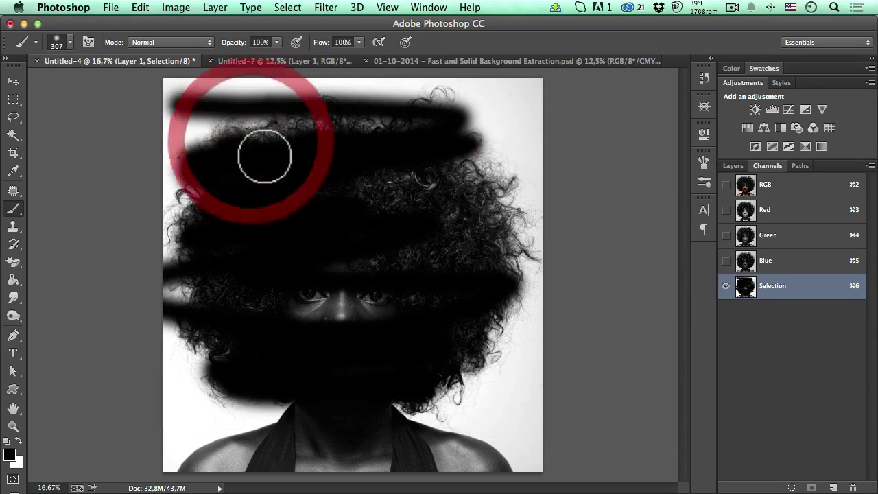
pyautogui.press('super+z')
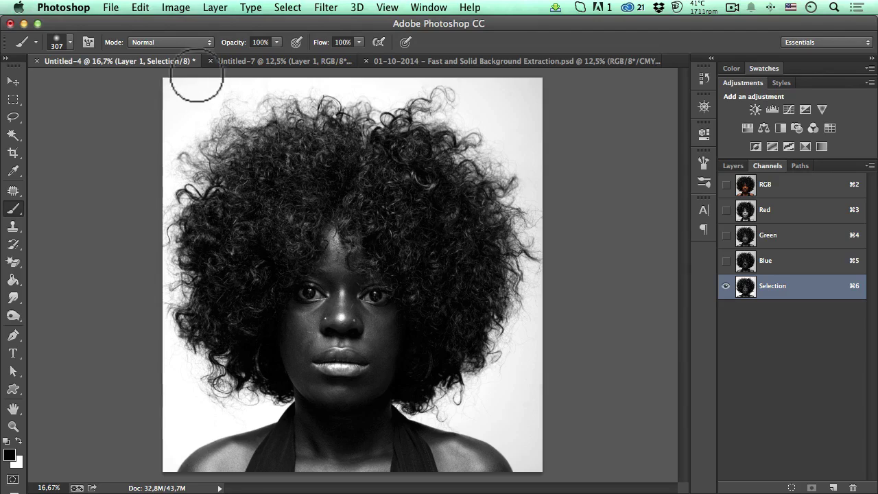
# - Set the brush's blending mode to Overlay
pyautogui.click(152, 43)
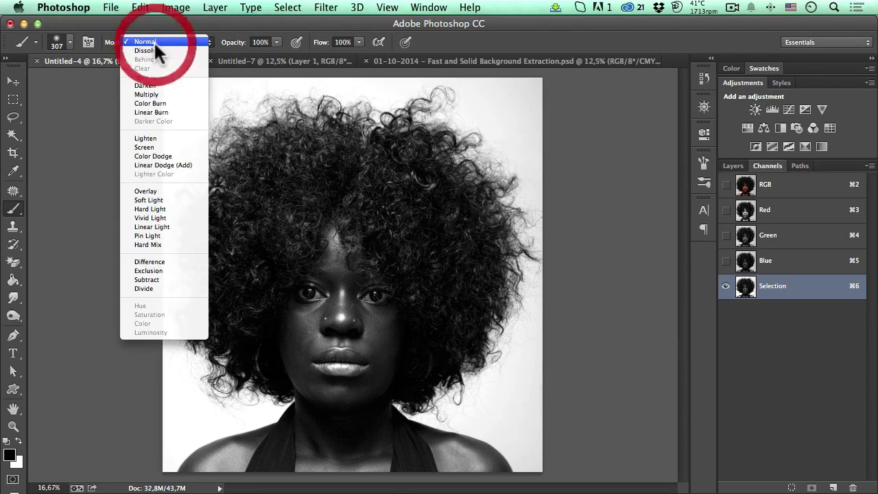
pyautogui.click(169, 189)
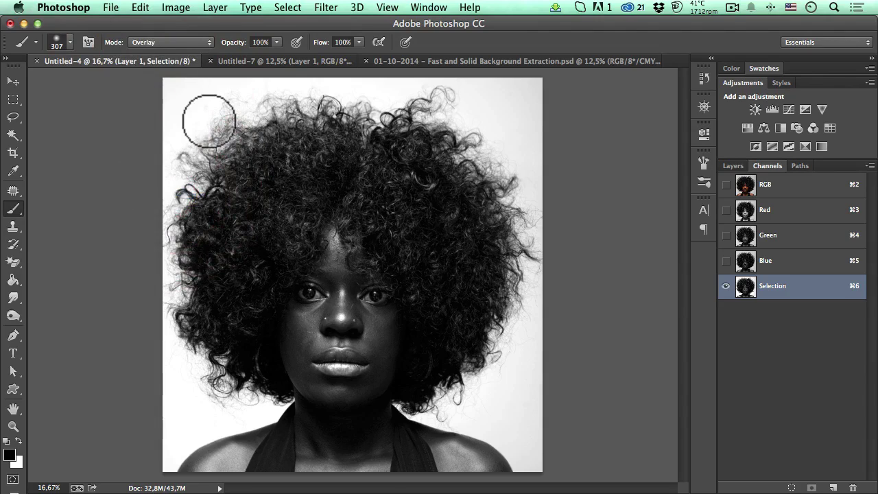
# - Darken the hair, face, neck and shoulders in the Selection channel with black Overlay brush strokes
pyautogui.moveTo(209, 121)
pyautogui.mouseDown()
pyautogui.moveTo(227, 92)
pyautogui.moveTo(170, 93)
pyautogui.mouseUp()
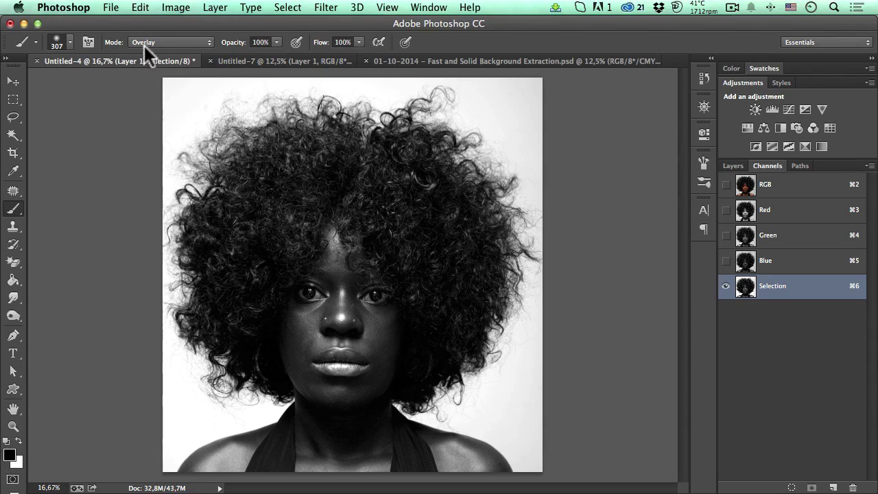
pyautogui.moveTo(202, 98); pyautogui.dragTo(208, 131)
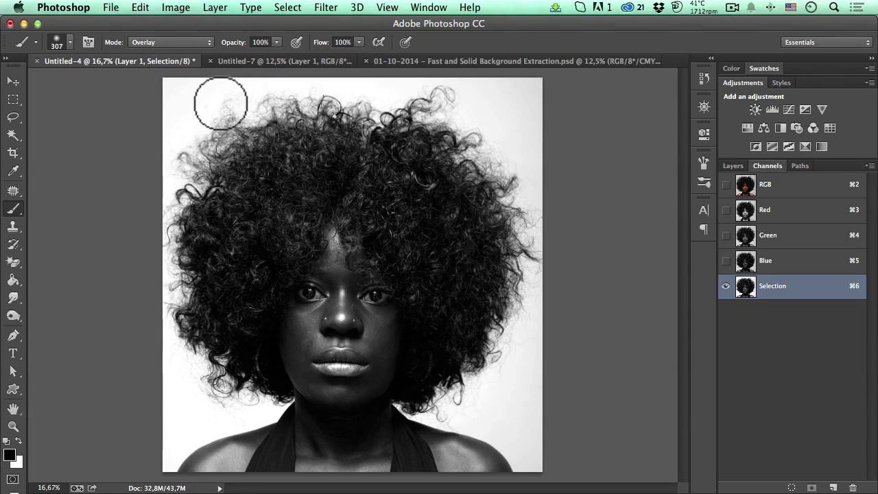
pyautogui.moveTo(222, 99)
pyautogui.mouseDown()
pyautogui.moveTo(191, 179)
pyautogui.moveTo(201, 182)
pyautogui.moveTo(235, 144)
pyautogui.moveTo(213, 215)
pyautogui.moveTo(220, 236)
pyautogui.moveTo(289, 174)
pyautogui.moveTo(256, 210)
pyautogui.moveTo(246, 152)
pyautogui.moveTo(291, 110)
pyautogui.moveTo(274, 93)
pyautogui.moveTo(272, 106)
pyautogui.moveTo(349, 111)
pyautogui.moveTo(376, 137)
pyautogui.moveTo(308, 176)
pyautogui.moveTo(373, 121)
pyautogui.moveTo(432, 91)
pyautogui.moveTo(383, 149)
pyautogui.moveTo(476, 144)
pyautogui.moveTo(458, 155)
pyautogui.moveTo(461, 176)
pyautogui.moveTo(433, 198)
pyautogui.moveTo(476, 233)
pyautogui.moveTo(529, 230)
pyautogui.moveTo(504, 264)
pyautogui.moveTo(537, 281)
pyautogui.moveTo(481, 348)
pyautogui.moveTo(415, 406)
pyautogui.moveTo(391, 414)
pyautogui.moveTo(369, 387)
pyautogui.moveTo(367, 286)
pyautogui.moveTo(323, 215)
pyautogui.moveTo(256, 285)
pyautogui.moveTo(269, 204)
pyautogui.moveTo(258, 239)
pyautogui.moveTo(201, 284)
pyautogui.moveTo(179, 320)
pyautogui.moveTo(186, 316)
pyautogui.moveTo(224, 358)
pyautogui.moveTo(228, 395)
pyautogui.moveTo(228, 369)
pyautogui.moveTo(258, 389)
pyautogui.moveTo(267, 378)
pyautogui.moveTo(294, 380)
pyautogui.moveTo(301, 427)
pyautogui.moveTo(272, 473)
pyautogui.moveTo(286, 437)
pyautogui.moveTo(225, 451)
pyautogui.moveTo(192, 473)
pyautogui.moveTo(317, 469)
pyautogui.moveTo(338, 422)
pyautogui.moveTo(324, 462)
pyautogui.moveTo(434, 450)
pyautogui.moveTo(488, 472)
pyautogui.moveTo(500, 464)
pyautogui.moveTo(345, 420)
pyautogui.mouseUp()
pyautogui.moveTo(344, 339)
pyautogui.mouseDown()
pyautogui.moveTo(369, 351)
pyautogui.moveTo(386, 300)
pyautogui.moveTo(339, 216)
pyautogui.moveTo(291, 275)
pyautogui.moveTo(293, 347)
pyautogui.moveTo(307, 327)
pyautogui.moveTo(321, 350)
pyautogui.moveTo(322, 286)
pyautogui.mouseUp()
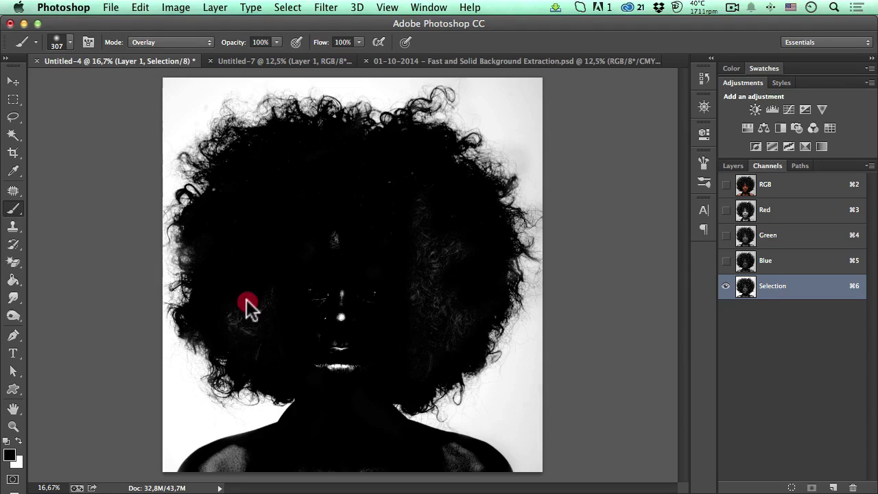
pyautogui.moveTo(276, 311); pyautogui.dragTo(420, 291)
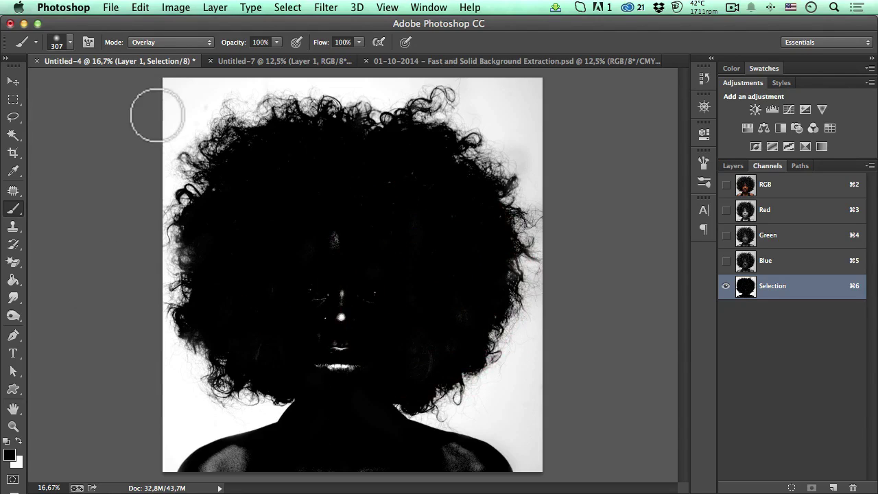
# - Paint the remaining light spots on the face and shoulders solid black in Normal mode, and invert the Selection channel
pyautogui.click(175, 42)
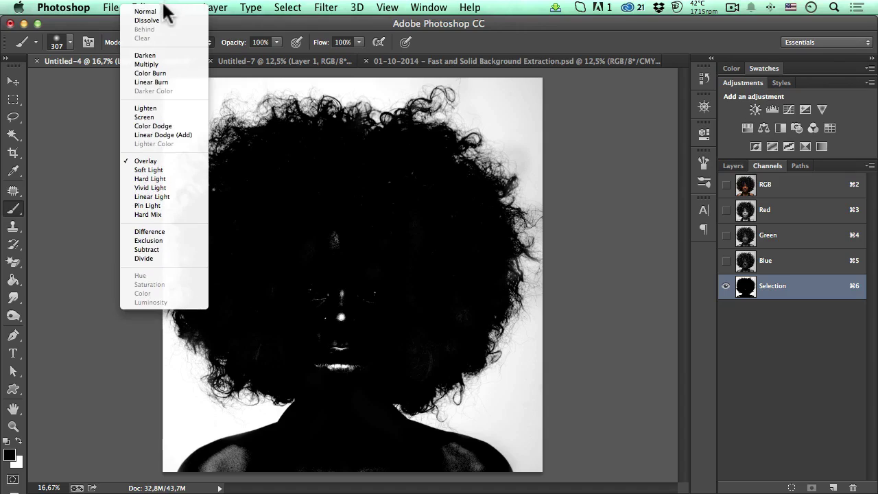
pyautogui.click(159, 13)
pyautogui.moveTo(214, 472)
pyautogui.mouseDown()
pyautogui.moveTo(445, 471)
pyautogui.moveTo(460, 457)
pyautogui.moveTo(477, 467)
pyautogui.moveTo(350, 454)
pyautogui.moveTo(337, 341)
pyautogui.moveTo(320, 318)
pyautogui.moveTo(343, 256)
pyautogui.moveTo(345, 365)
pyautogui.moveTo(387, 255)
pyautogui.moveTo(448, 280)
pyautogui.moveTo(387, 193)
pyautogui.moveTo(402, 173)
pyautogui.moveTo(278, 194)
pyautogui.moveTo(231, 343)
pyautogui.moveTo(240, 207)
pyautogui.moveTo(341, 266)
pyautogui.mouseUp()
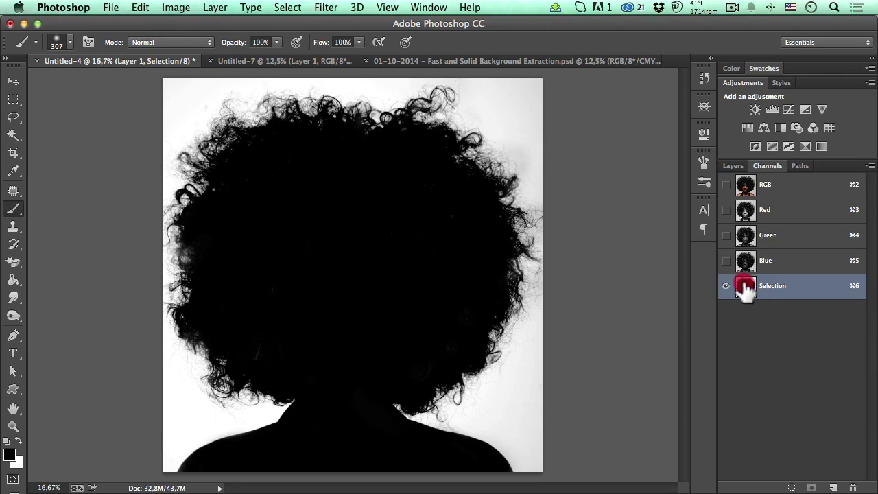
pyautogui.click(745, 288)
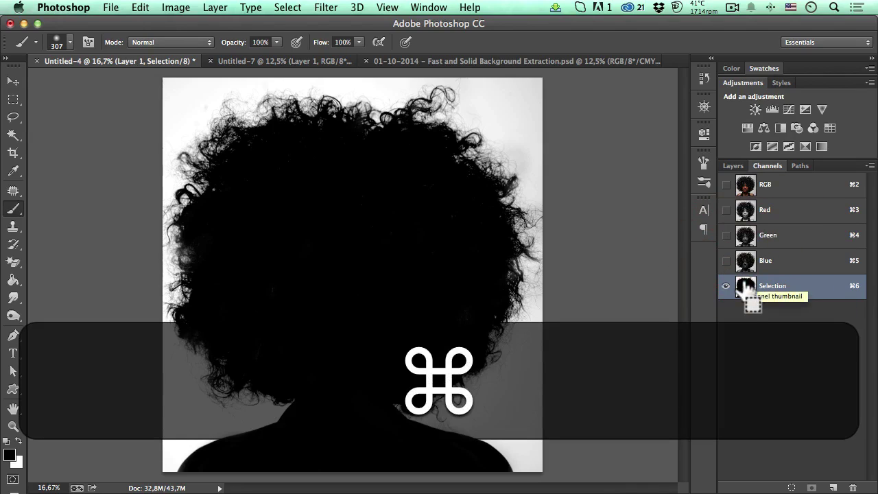
pyautogui.press('super+i')
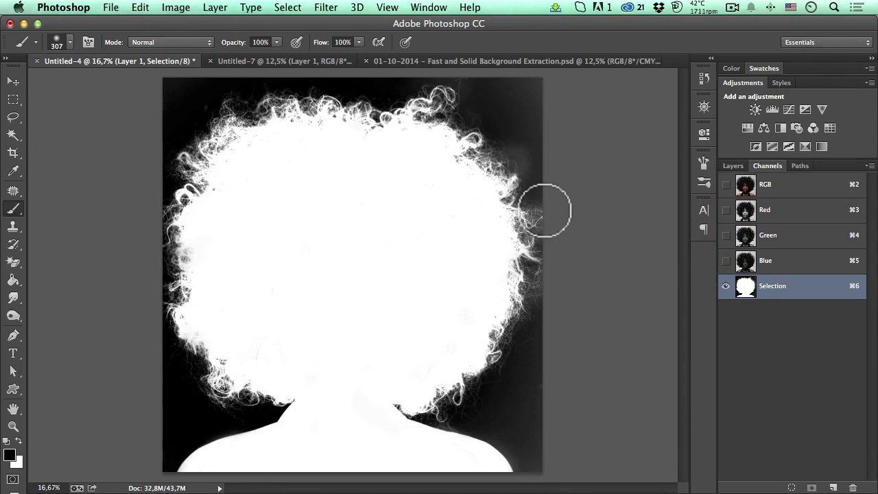
# - Try Normal-mode black strokes over the grey backdrop along the upper edge of the hair, and undo them
pyautogui.press('super+space')
pyautogui.click(514, 151)
pyautogui.moveTo(514, 151); pyautogui.dragTo(403, 285)
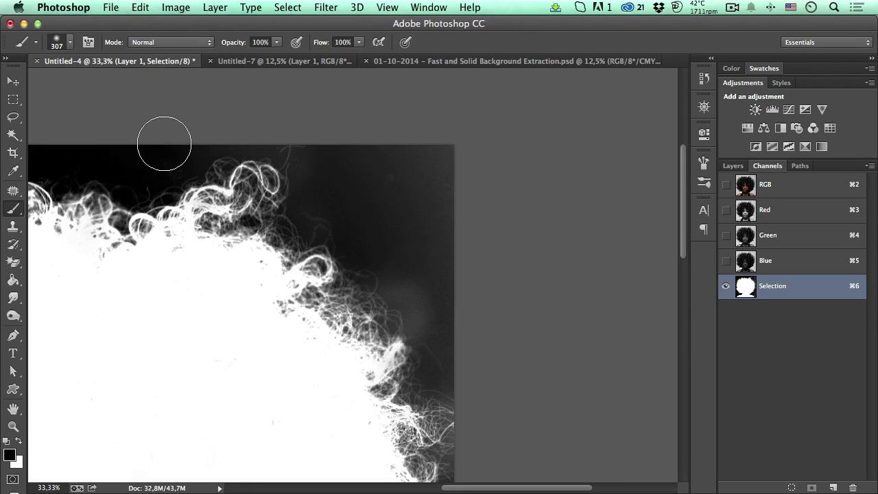
pyautogui.moveTo(150, 137)
pyautogui.mouseDown()
pyautogui.moveTo(235, 137)
pyautogui.moveTo(279, 149)
pyautogui.moveTo(342, 191)
pyautogui.moveTo(238, 132)
pyautogui.moveTo(314, 190)
pyautogui.moveTo(346, 228)
pyautogui.moveTo(321, 214)
pyautogui.moveTo(376, 250)
pyautogui.moveTo(444, 339)
pyautogui.moveTo(433, 336)
pyautogui.moveTo(434, 369)
pyautogui.moveTo(456, 349)
pyautogui.moveTo(457, 150)
pyautogui.moveTo(447, 138)
pyautogui.moveTo(406, 181)
pyautogui.moveTo(385, 185)
pyautogui.moveTo(202, 154)
pyautogui.moveTo(166, 221)
pyautogui.moveTo(305, 204)
pyautogui.moveTo(183, 261)
pyautogui.mouseUp()
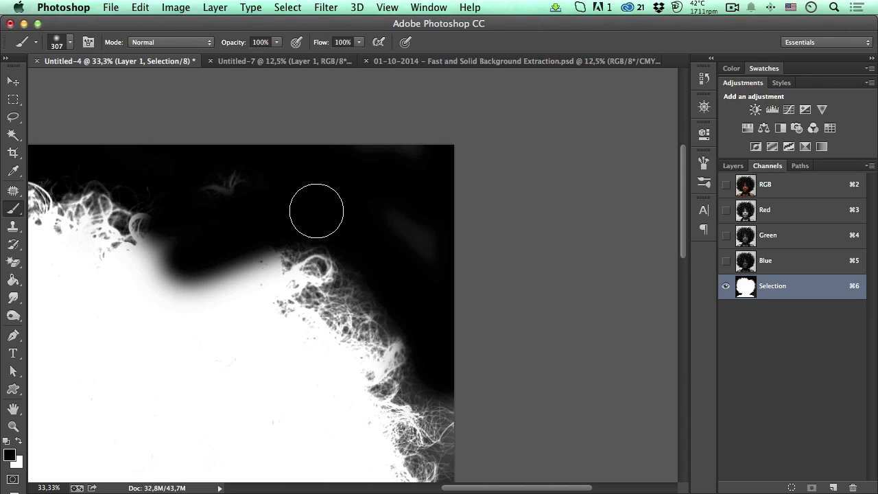
pyautogui.press('super+z')
# - Switch the brush's blending mode to Overlay
pyautogui.click(169, 42)
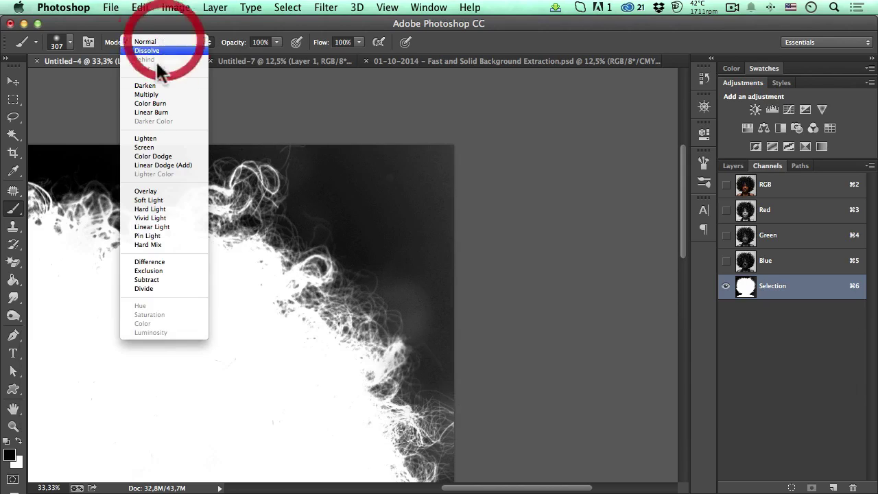
pyautogui.click(164, 186)
# - Try black Overlay strokes at 100% opacity along the edge of the curls, and undo them
pyautogui.moveTo(174, 144)
pyautogui.mouseDown()
pyautogui.moveTo(362, 155)
pyautogui.moveTo(188, 177)
pyautogui.moveTo(354, 176)
pyautogui.moveTo(392, 253)
pyautogui.moveTo(312, 224)
pyautogui.moveTo(440, 318)
pyautogui.moveTo(405, 281)
pyautogui.moveTo(337, 249)
pyautogui.moveTo(375, 304)
pyautogui.moveTo(453, 363)
pyautogui.moveTo(432, 379)
pyautogui.moveTo(432, 349)
pyautogui.moveTo(459, 444)
pyautogui.moveTo(445, 204)
pyautogui.moveTo(353, 168)
pyautogui.moveTo(230, 138)
pyautogui.moveTo(155, 169)
pyautogui.moveTo(458, 232)
pyautogui.moveTo(280, 216)
pyautogui.moveTo(284, 231)
pyautogui.moveTo(326, 225)
pyautogui.moveTo(276, 262)
pyautogui.moveTo(319, 304)
pyautogui.moveTo(357, 331)
pyautogui.moveTo(407, 337)
pyautogui.moveTo(401, 426)
pyautogui.moveTo(428, 450)
pyautogui.moveTo(442, 443)
pyautogui.moveTo(430, 462)
pyautogui.mouseUp()
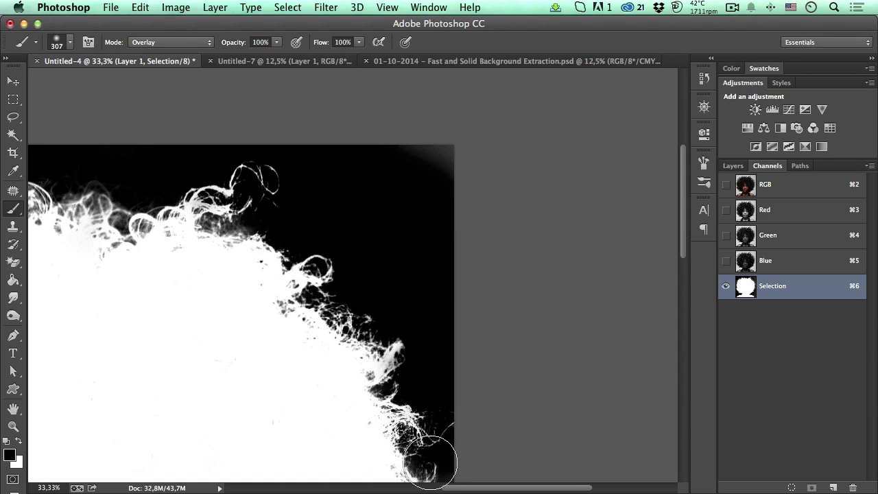
pyautogui.moveTo(430, 402); pyautogui.dragTo(412, 151)
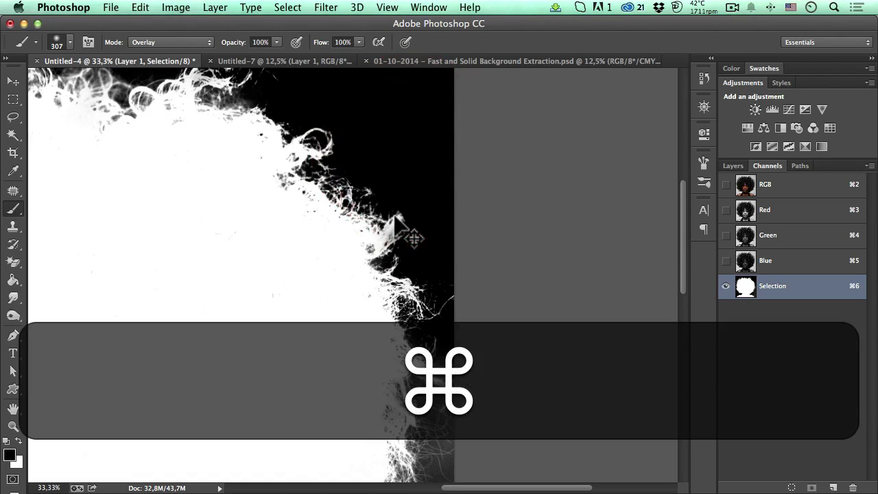
pyautogui.press('super+z')
pyautogui.moveTo(359, 176); pyautogui.dragTo(384, 261)
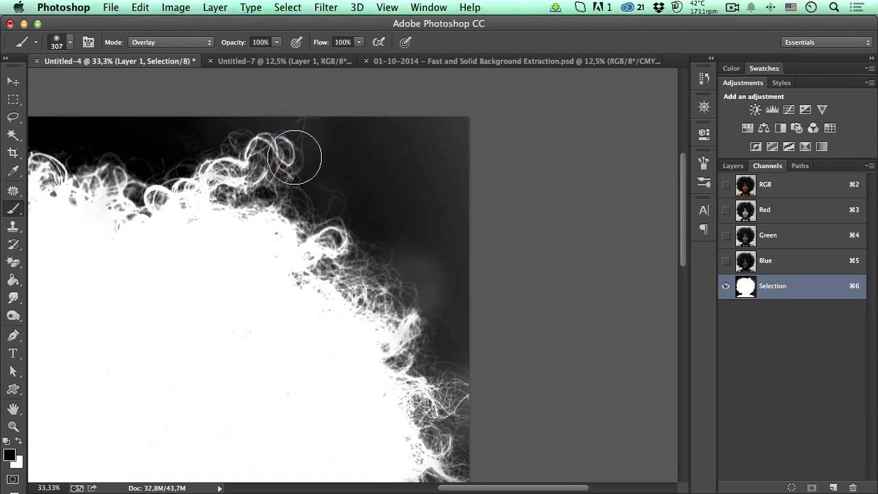
# - Set the brush opacity to 50% and enlarge the brush to 700 px for the whole image
pyautogui.moveTo(240, 46); pyautogui.dragTo(213, 49)
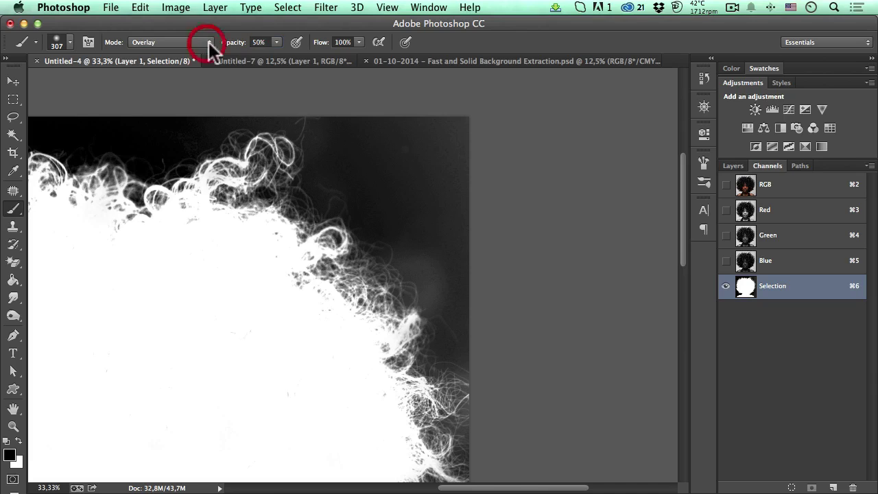
pyautogui.keyDown('alt'); pyautogui.keyDown('super'); pyautogui.click(410, 174); pyautogui.keyUp('super'); pyautogui.keyUp('alt')
pyautogui.moveTo(406, 210); pyautogui.dragTo(435, 181)
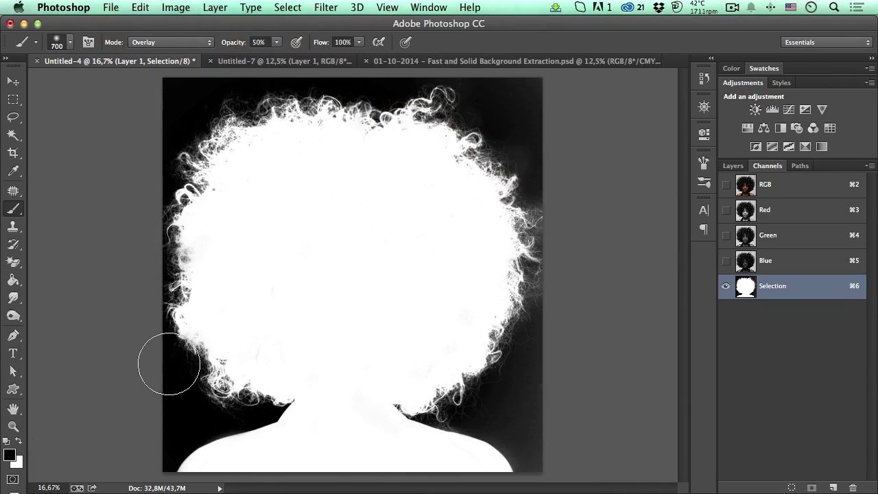
# - Darken the backdrop all around the hair and shoulders with black Overlay strokes at 50% opacity
pyautogui.moveTo(199, 436)
pyautogui.mouseDown()
pyautogui.moveTo(392, 448)
pyautogui.moveTo(463, 424)
pyautogui.moveTo(539, 441)
pyautogui.moveTo(544, 381)
pyautogui.moveTo(534, 362)
pyautogui.moveTo(520, 426)
pyautogui.moveTo(532, 357)
pyautogui.moveTo(558, 302)
pyautogui.moveTo(561, 203)
pyautogui.moveTo(559, 291)
pyautogui.mouseUp()
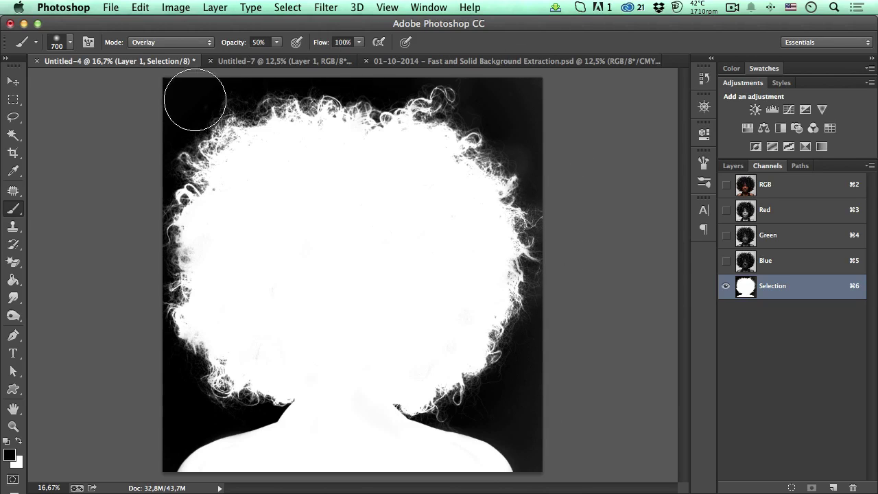
pyautogui.moveTo(178, 137); pyautogui.dragTo(138, 306)
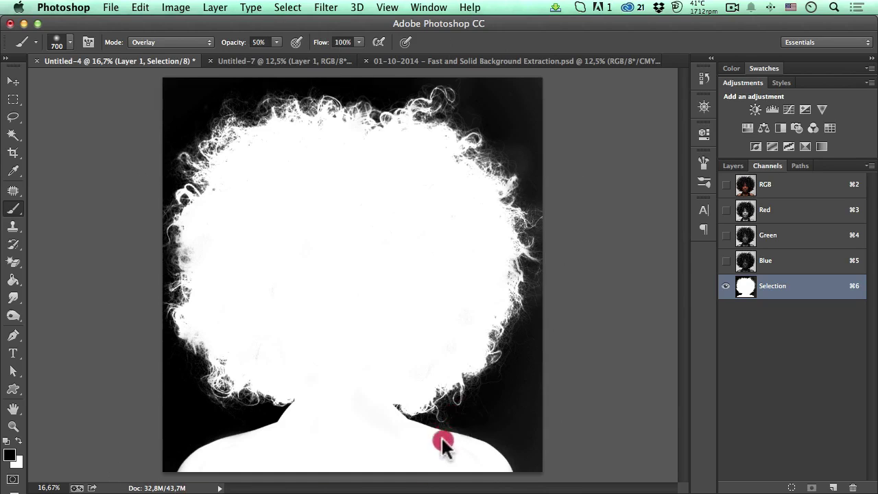
pyautogui.moveTo(563, 344)
pyautogui.mouseDown()
pyautogui.moveTo(553, 88)
pyautogui.moveTo(494, 77)
pyautogui.mouseUp()
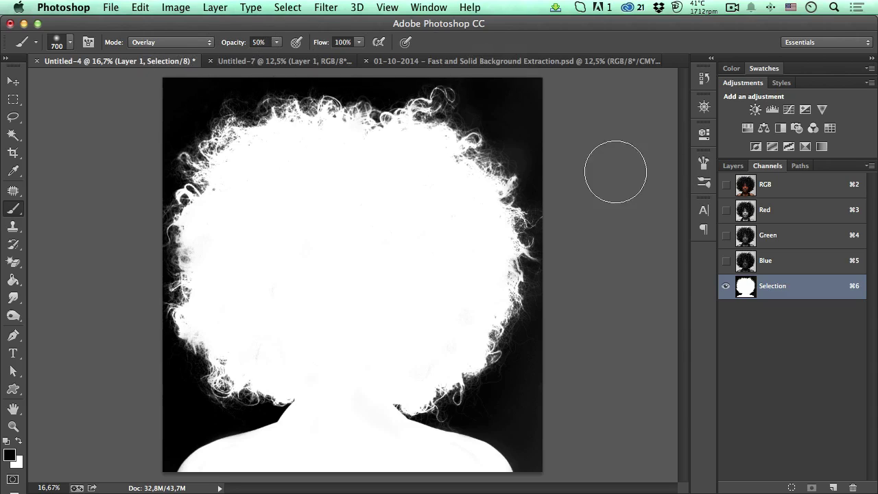
# - Return to the RGB composite and load the Selection channel as a new selection
pyautogui.click(775, 193)
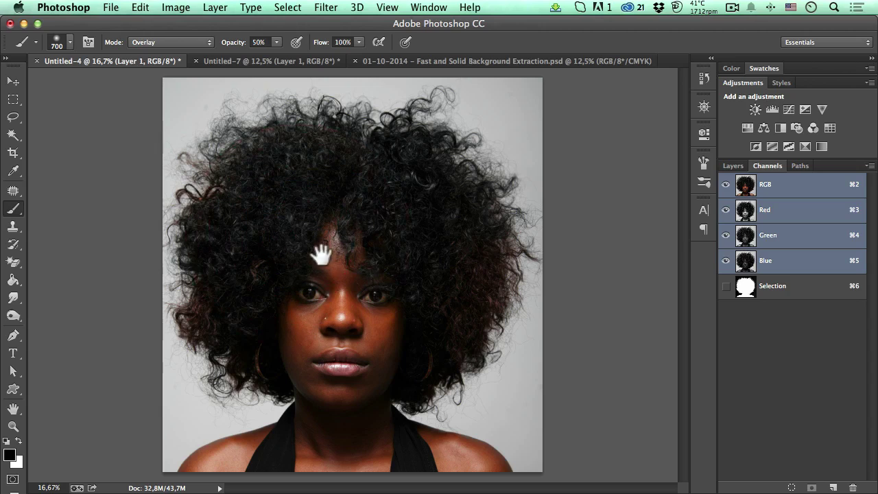
pyautogui.click(287, 9)
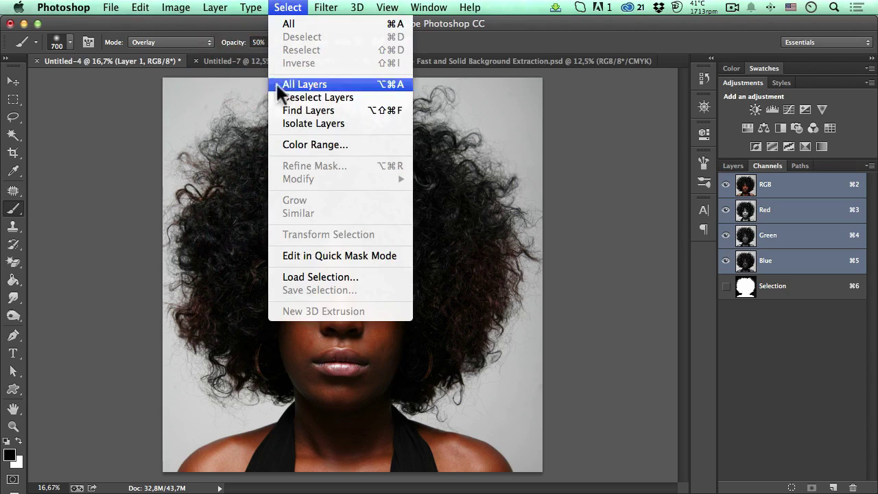
pyautogui.click(312, 278)
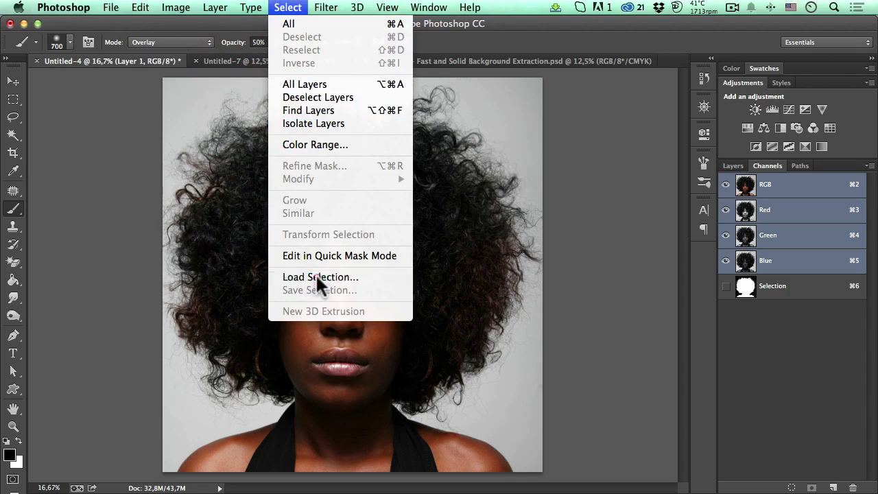
pyautogui.click(357, 166)
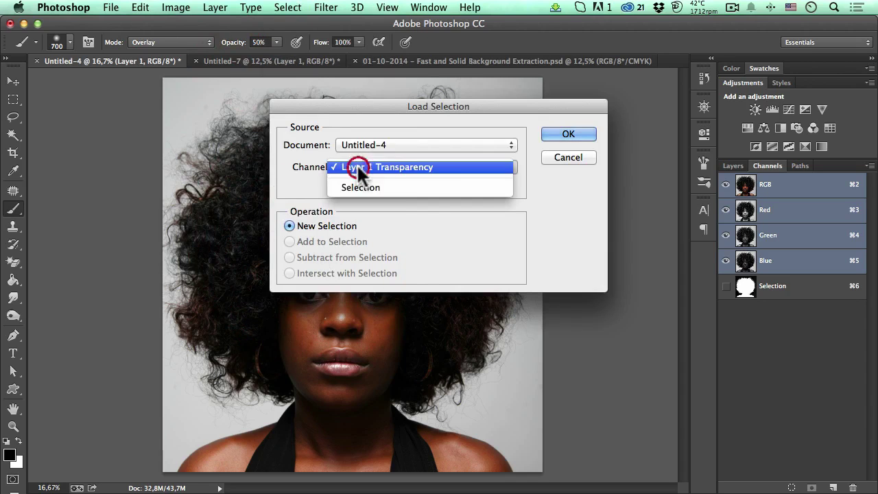
pyautogui.click(362, 187)
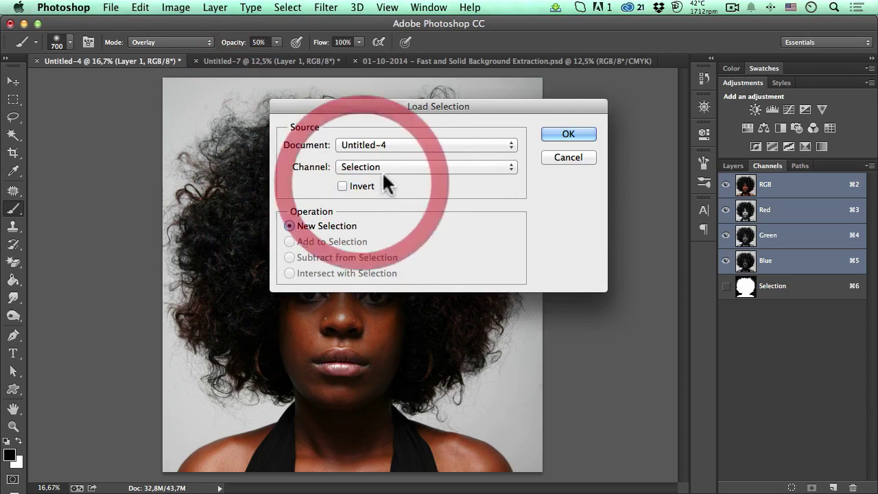
pyautogui.click(560, 131)
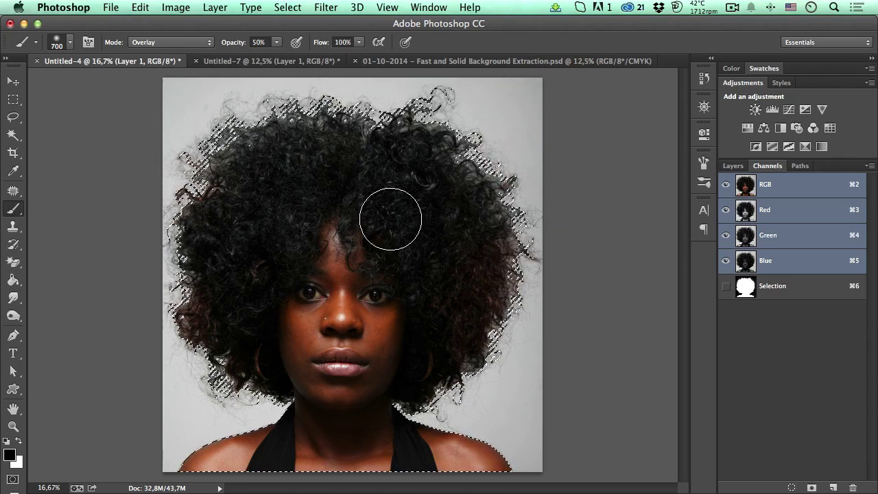
# - Copy the selected portrait from Layer 1 onto its own layer and hide Layer 1
pyautogui.click(733, 167)
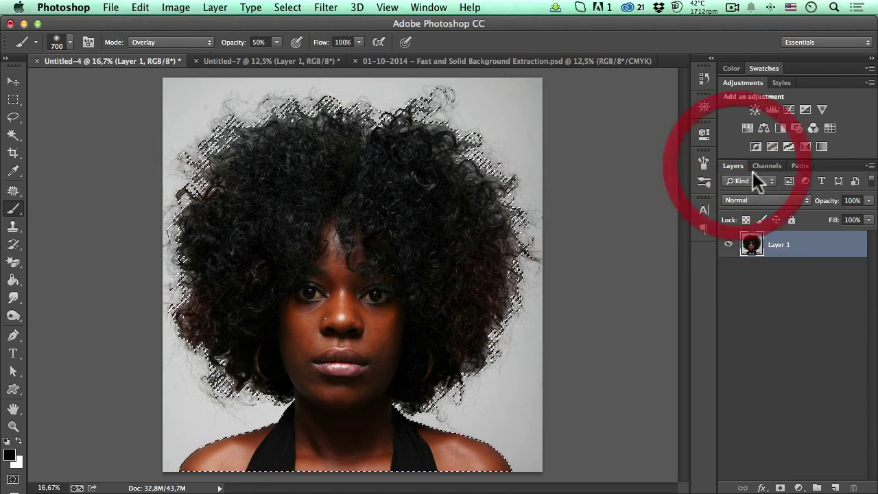
pyautogui.click(800, 252)
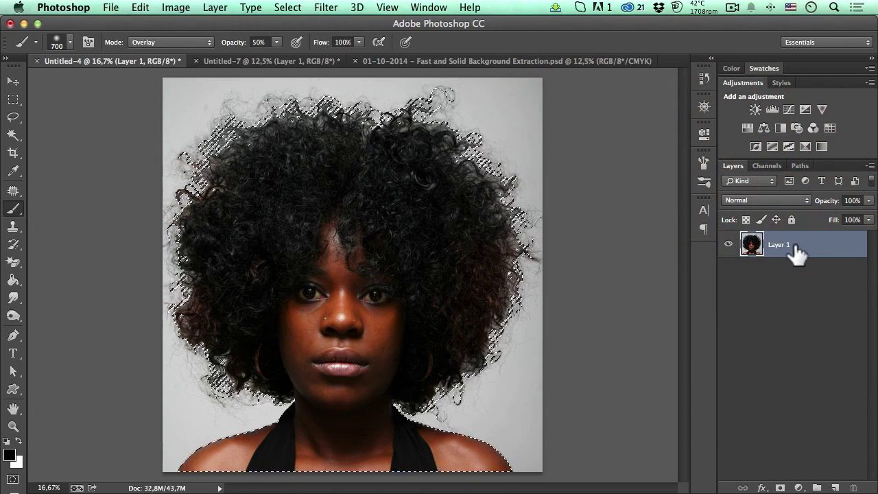
pyautogui.press('super+j')
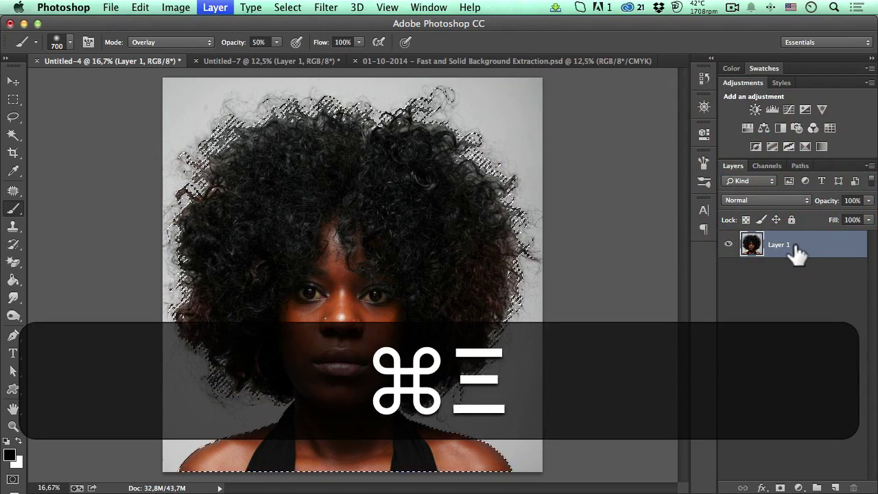
pyautogui.click(729, 272)
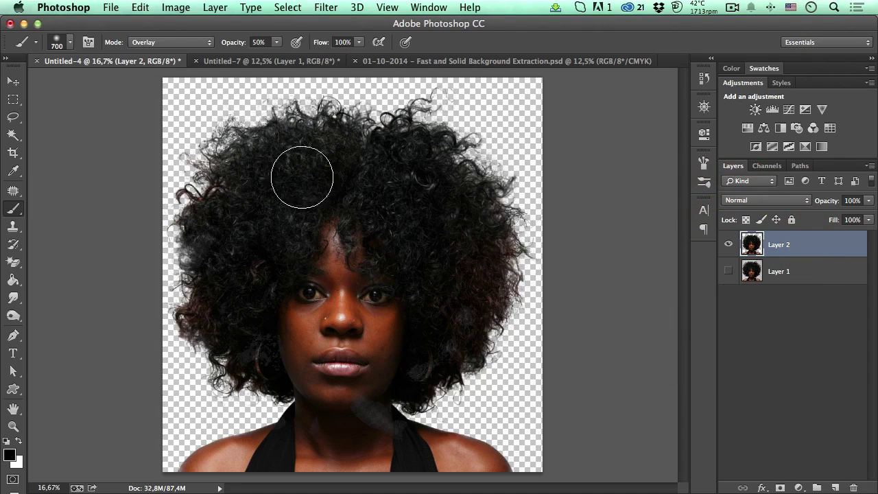
# - Switch to the Untitled-7 document and compare its Red, Green and Blue channels for contrast between hair and background
pyautogui.click(270, 60)
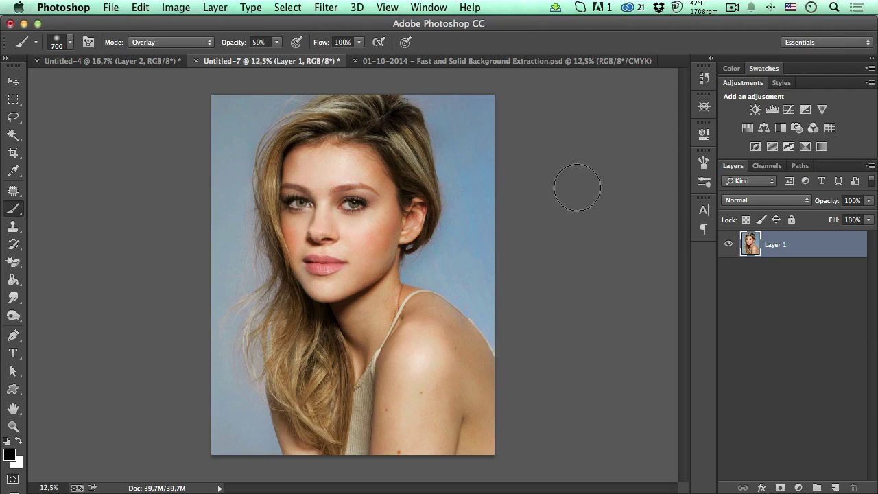
pyautogui.click(772, 165)
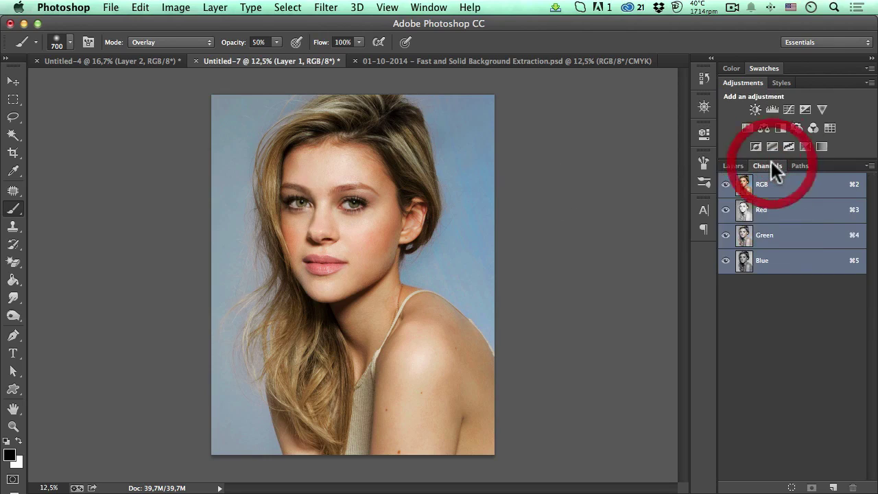
pyautogui.click(778, 211)
pyautogui.click(776, 236)
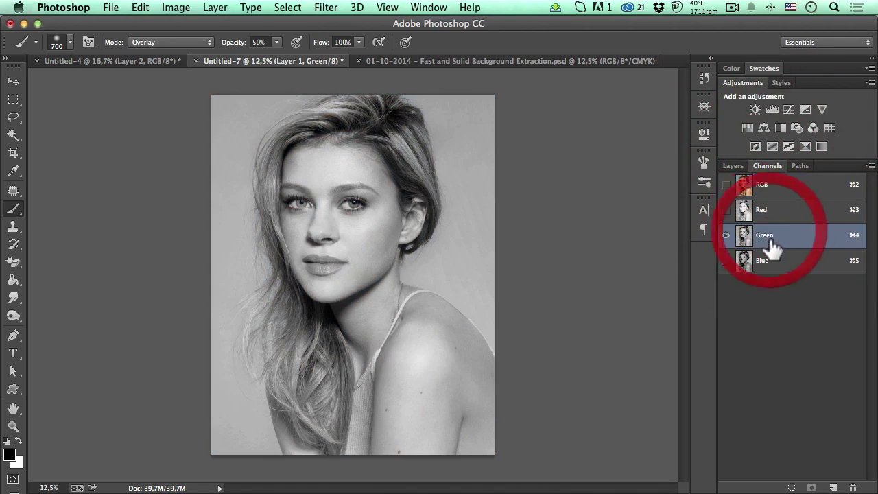
pyautogui.click(774, 261)
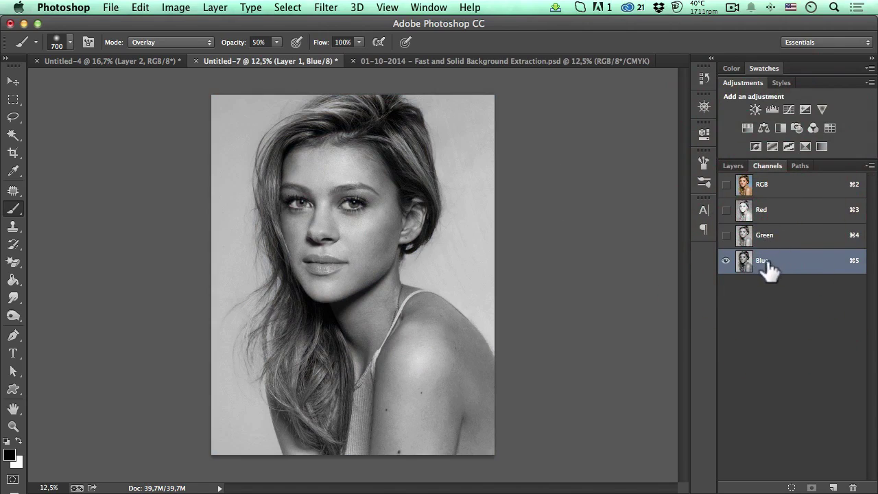
# - Duplicate the Blue channel and rename the copy Selection
pyautogui.moveTo(786, 276); pyautogui.dragTo(833, 487)
pyautogui.doubleClick(778, 287)
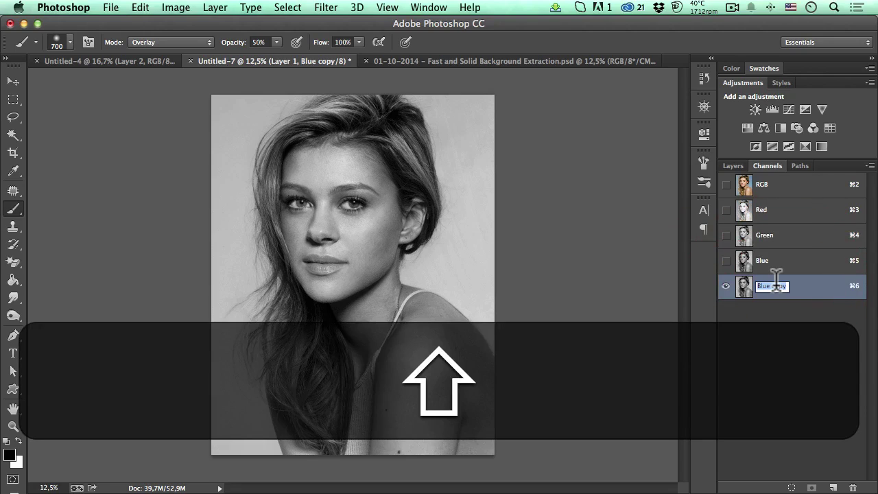
pyautogui.write('Select')
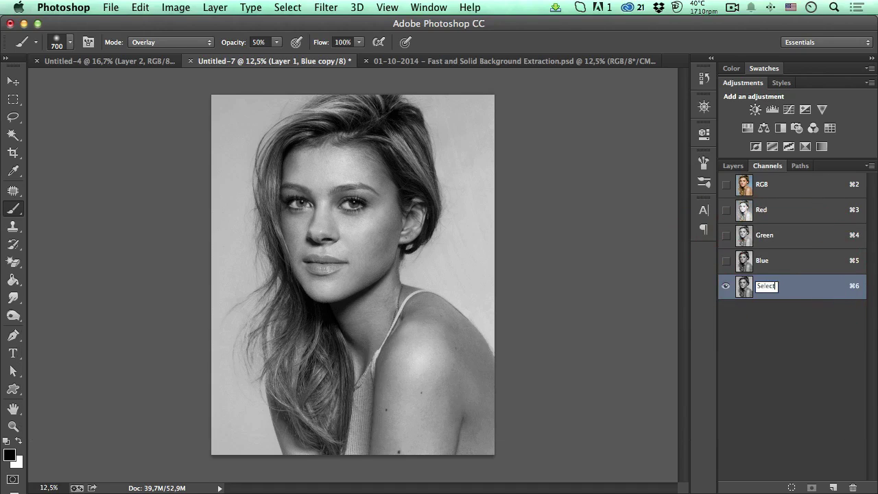
pyautogui.write('ion')
pyautogui.press('Return')
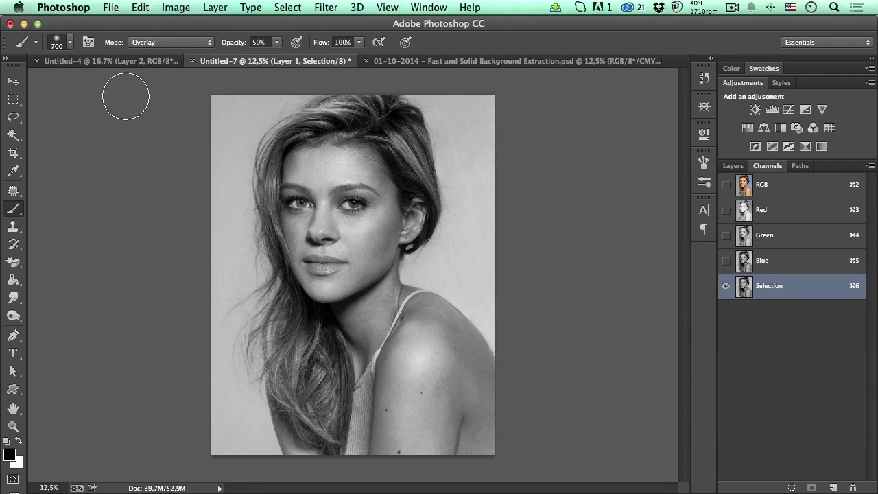
# - Apply Levels to the Selection channel, sampling the white point from the backdrop beside the top of the hair
pyautogui.press('super')
pyautogui.press('super+l')
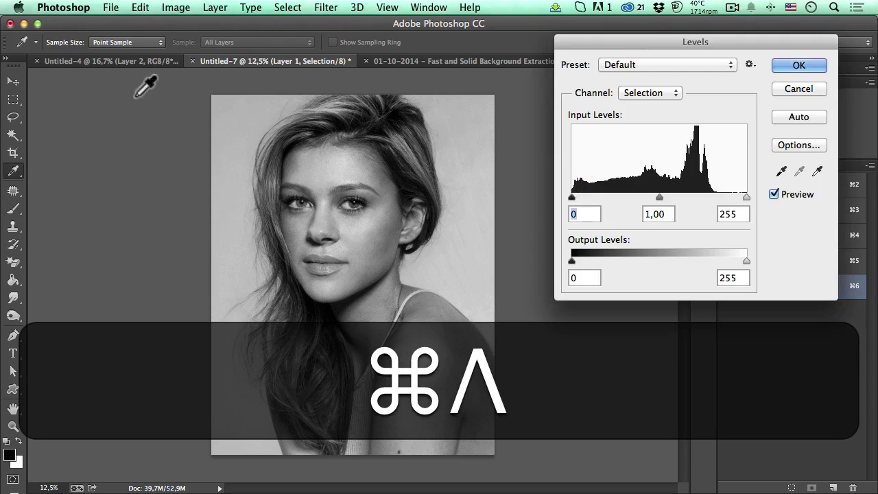
pyautogui.click(818, 170)
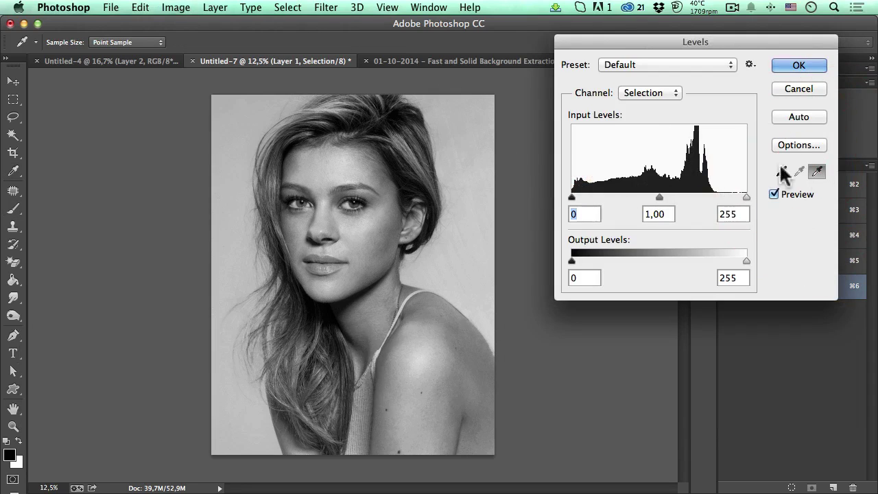
pyautogui.click(420, 103)
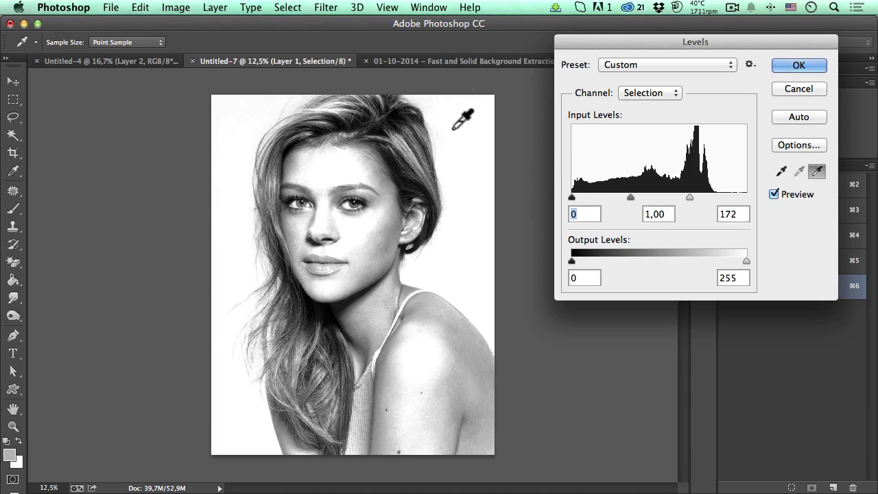
pyautogui.click(798, 63)
# - Reset the foreground colour to black and darken the hair with Overlay brush strokes at 50% opacity
pyautogui.press('b')
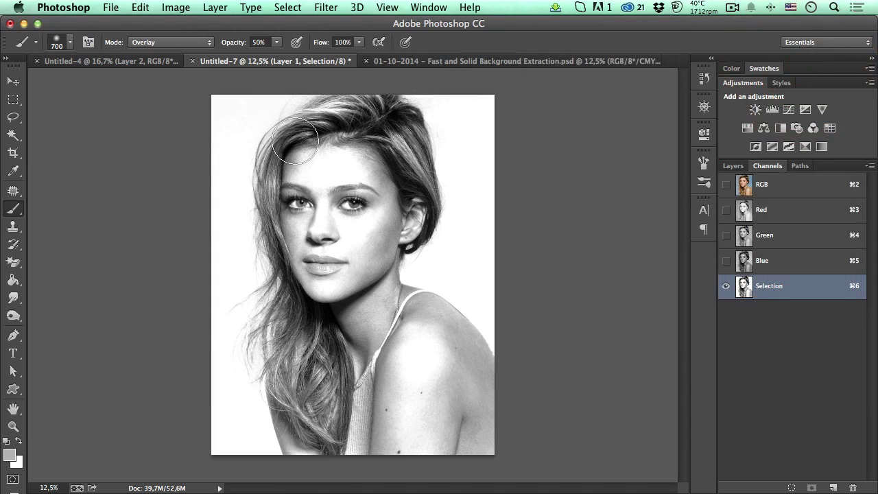
pyautogui.click(151, 41)
pyautogui.click(151, 39)
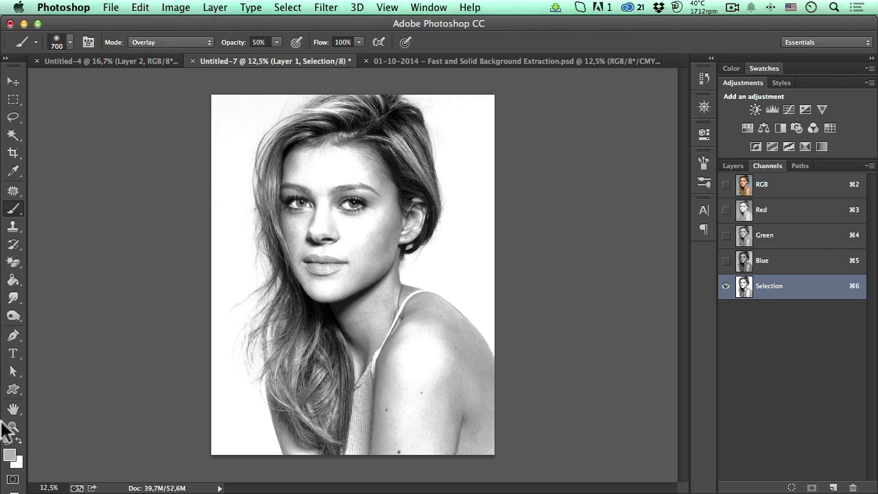
pyautogui.click(5, 439)
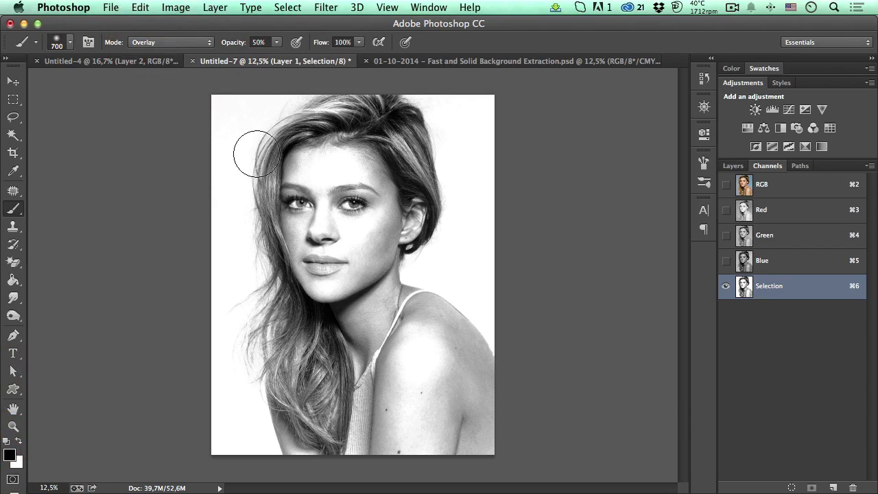
pyautogui.moveTo(283, 100)
pyautogui.mouseDown()
pyautogui.moveTo(272, 138)
pyautogui.moveTo(282, 162)
pyautogui.moveTo(296, 166)
pyautogui.moveTo(376, 121)
pyautogui.moveTo(404, 137)
pyautogui.moveTo(418, 191)
pyautogui.moveTo(388, 250)
pyautogui.moveTo(387, 303)
pyautogui.moveTo(445, 330)
pyautogui.moveTo(471, 372)
pyautogui.moveTo(455, 362)
pyautogui.moveTo(458, 341)
pyautogui.moveTo(457, 363)
pyautogui.moveTo(423, 396)
pyautogui.moveTo(382, 465)
pyautogui.moveTo(287, 411)
pyautogui.moveTo(286, 390)
pyautogui.moveTo(291, 405)
pyautogui.moveTo(255, 367)
pyautogui.moveTo(281, 135)
pyautogui.mouseUp()
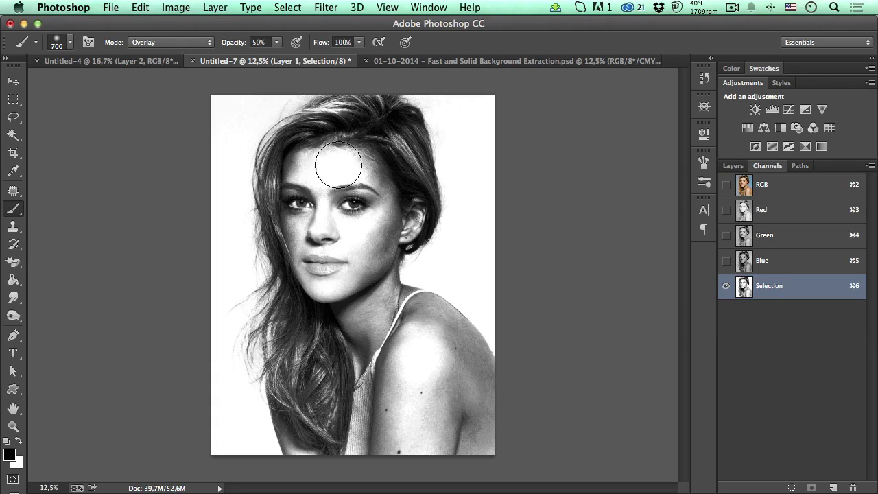
pyautogui.moveTo(338, 164); pyautogui.dragTo(334, 83)
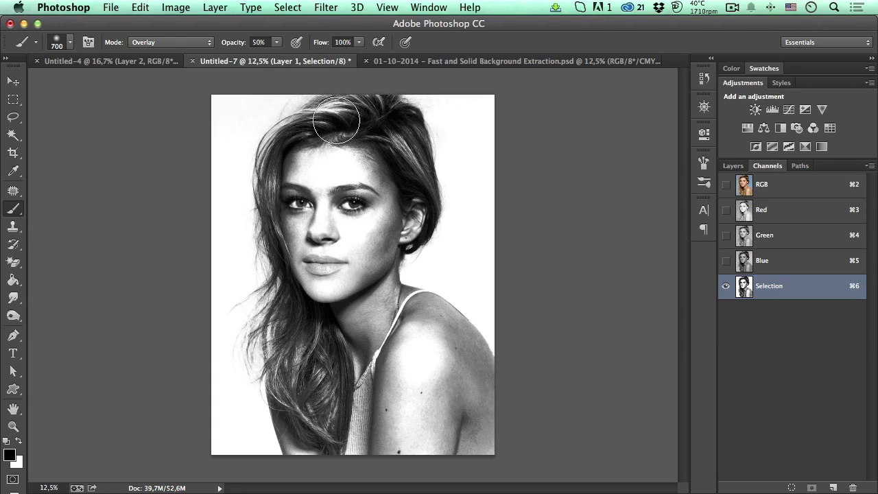
# - Raise the brush opacity to 100% and darken the hair, face, neck and shoulder with black Overlay strokes
pyautogui.moveTo(233, 46); pyautogui.dragTo(334, 40)
pyautogui.moveTo(385, 114)
pyautogui.mouseDown()
pyautogui.moveTo(386, 190)
pyautogui.moveTo(395, 143)
pyautogui.moveTo(396, 191)
pyautogui.moveTo(380, 285)
pyautogui.moveTo(424, 350)
pyautogui.moveTo(445, 352)
pyautogui.moveTo(439, 318)
pyautogui.moveTo(468, 367)
pyautogui.moveTo(490, 457)
pyautogui.moveTo(472, 454)
pyautogui.moveTo(447, 390)
pyautogui.moveTo(403, 410)
pyautogui.moveTo(375, 460)
pyautogui.moveTo(361, 386)
pyautogui.moveTo(338, 366)
pyautogui.moveTo(307, 406)
pyautogui.moveTo(299, 442)
pyautogui.moveTo(297, 431)
pyautogui.moveTo(311, 461)
pyautogui.moveTo(286, 293)
pyautogui.moveTo(279, 349)
pyautogui.moveTo(256, 346)
pyautogui.moveTo(298, 273)
pyautogui.moveTo(279, 160)
pyautogui.moveTo(273, 260)
pyautogui.moveTo(293, 134)
pyautogui.moveTo(334, 102)
pyautogui.moveTo(357, 98)
pyautogui.moveTo(328, 192)
pyautogui.moveTo(329, 252)
pyautogui.moveTo(347, 322)
pyautogui.moveTo(344, 315)
pyautogui.moveTo(379, 299)
pyautogui.moveTo(407, 345)
pyautogui.moveTo(442, 325)
pyautogui.moveTo(400, 381)
pyautogui.mouseUp()
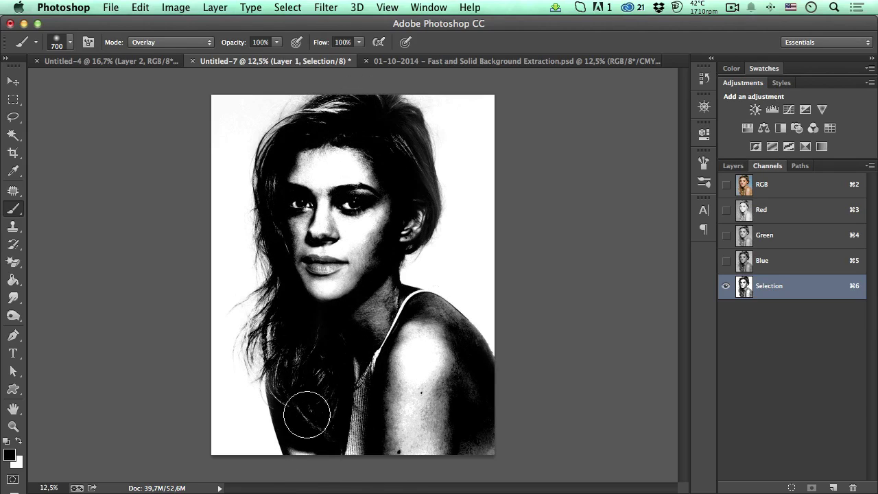
pyautogui.moveTo(371, 267)
pyautogui.mouseDown()
pyautogui.moveTo(414, 342)
pyautogui.moveTo(410, 295)
pyautogui.moveTo(468, 403)
pyautogui.moveTo(389, 287)
pyautogui.moveTo(482, 388)
pyautogui.moveTo(433, 340)
pyautogui.moveTo(482, 386)
pyautogui.moveTo(481, 345)
pyautogui.moveTo(498, 409)
pyautogui.mouseUp()
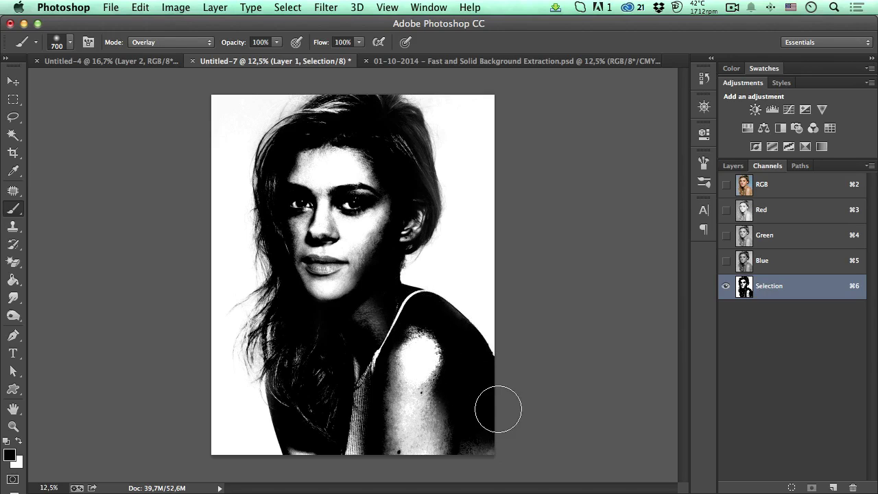
pyautogui.moveTo(454, 343)
pyautogui.mouseDown()
pyautogui.moveTo(426, 330)
pyautogui.moveTo(415, 433)
pyautogui.moveTo(386, 348)
pyautogui.moveTo(420, 445)
pyautogui.moveTo(402, 290)
pyautogui.moveTo(431, 370)
pyautogui.moveTo(417, 377)
pyautogui.moveTo(418, 326)
pyautogui.moveTo(418, 455)
pyautogui.moveTo(347, 350)
pyautogui.moveTo(339, 427)
pyautogui.moveTo(312, 480)
pyautogui.mouseUp()
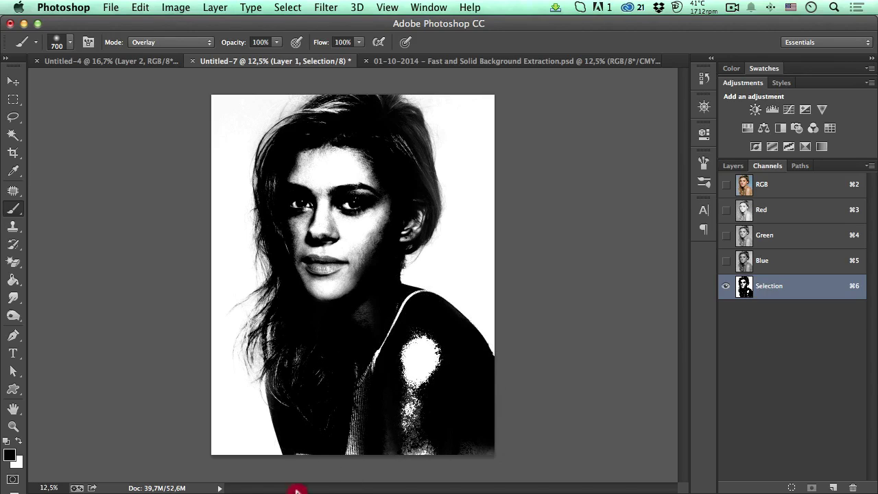
pyautogui.moveTo(294, 335)
pyautogui.mouseDown()
pyautogui.moveTo(303, 199)
pyautogui.moveTo(295, 233)
pyautogui.moveTo(330, 267)
pyautogui.moveTo(381, 163)
pyautogui.moveTo(389, 170)
pyautogui.moveTo(376, 239)
pyautogui.moveTo(384, 217)
pyautogui.moveTo(346, 249)
pyautogui.moveTo(352, 114)
pyautogui.moveTo(339, 134)
pyautogui.moveTo(379, 126)
pyautogui.moveTo(388, 152)
pyautogui.moveTo(419, 122)
pyautogui.moveTo(426, 177)
pyautogui.mouseUp()
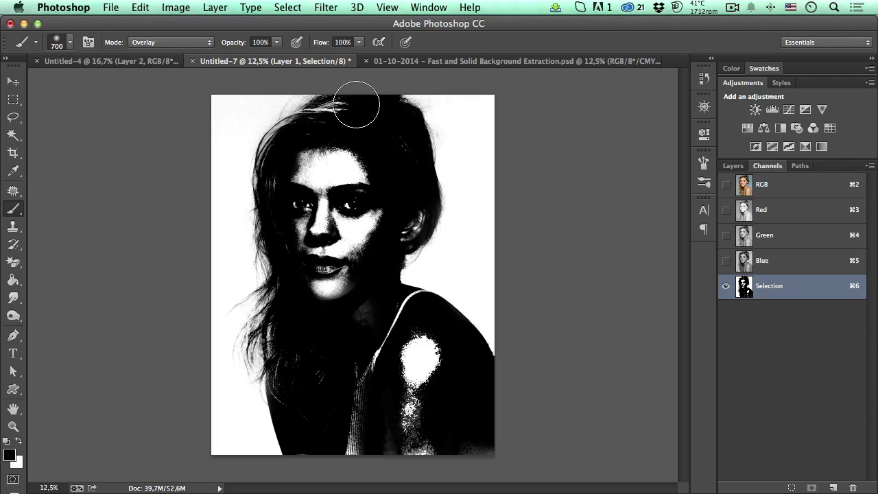
pyautogui.moveTo(357, 103)
pyautogui.mouseDown()
pyautogui.moveTo(319, 118)
pyautogui.moveTo(334, 104)
pyautogui.moveTo(304, 142)
pyautogui.moveTo(325, 196)
pyautogui.moveTo(345, 206)
pyautogui.moveTo(337, 286)
pyautogui.moveTo(298, 276)
pyautogui.mouseUp()
# - Lasso the interior of the figure, staying inside the hair and shoulder edges down to the image's lower border
pyautogui.click(12, 118)
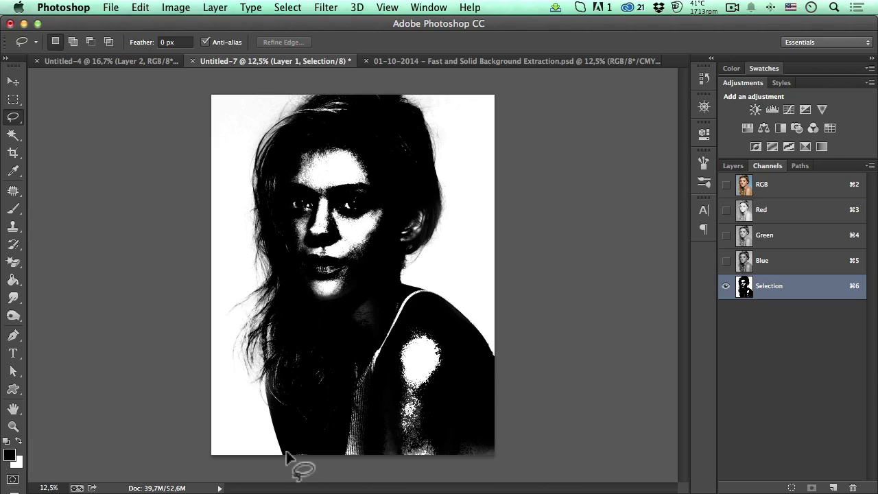
pyautogui.moveTo(288, 457)
pyautogui.mouseDown()
pyautogui.moveTo(288, 268)
pyautogui.moveTo(278, 212)
pyautogui.moveTo(287, 159)
pyautogui.moveTo(310, 140)
pyautogui.moveTo(409, 139)
pyautogui.moveTo(430, 224)
pyautogui.moveTo(398, 257)
pyautogui.moveTo(397, 290)
pyautogui.moveTo(417, 288)
pyautogui.moveTo(452, 314)
pyautogui.moveTo(489, 438)
pyautogui.mouseUp()
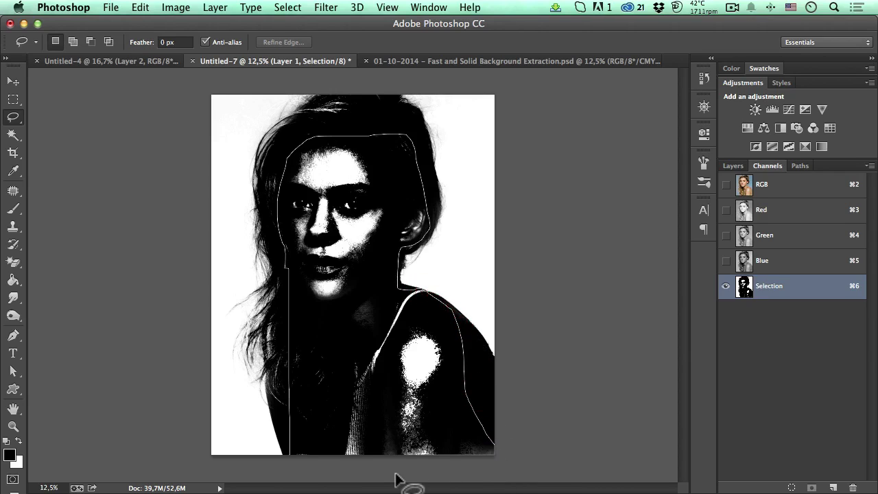
pyautogui.moveTo(290, 480); pyautogui.dragTo(284, 477)
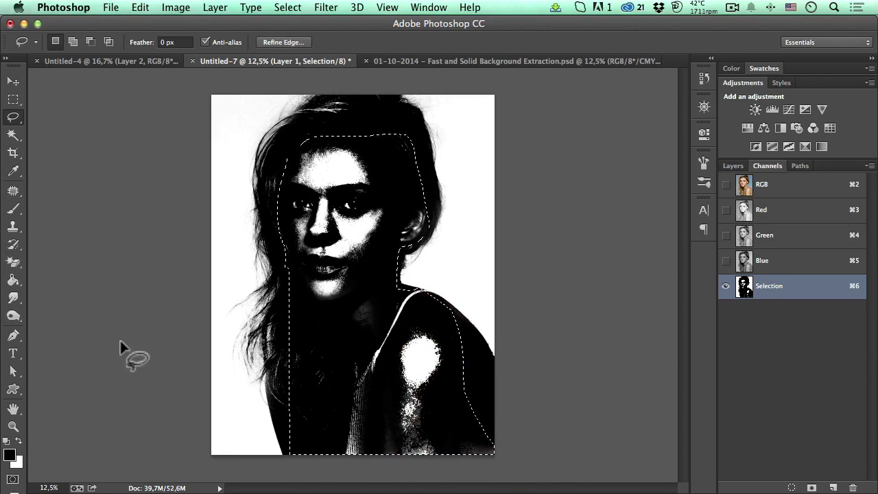
# - Fill the lassoed interior with black in Normal mode at 100% opacity and deselect
pyautogui.click(141, 7)
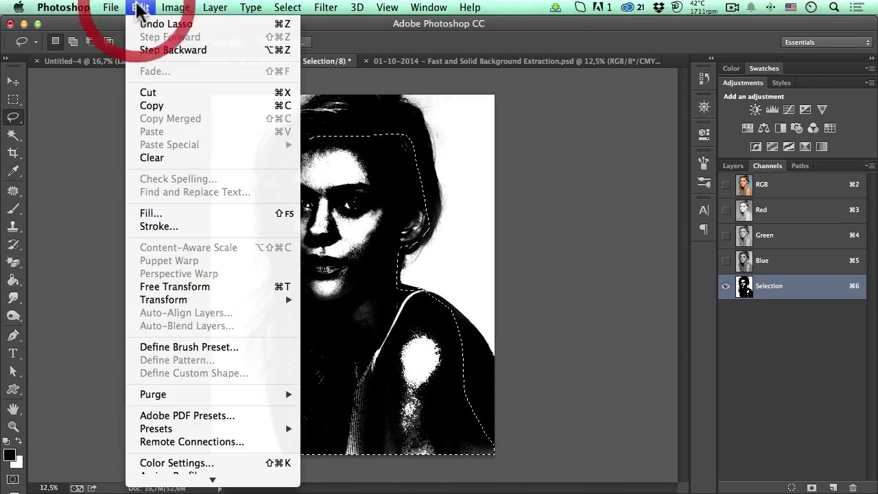
pyautogui.click(167, 214)
pyautogui.click(421, 184)
pyautogui.click(384, 173)
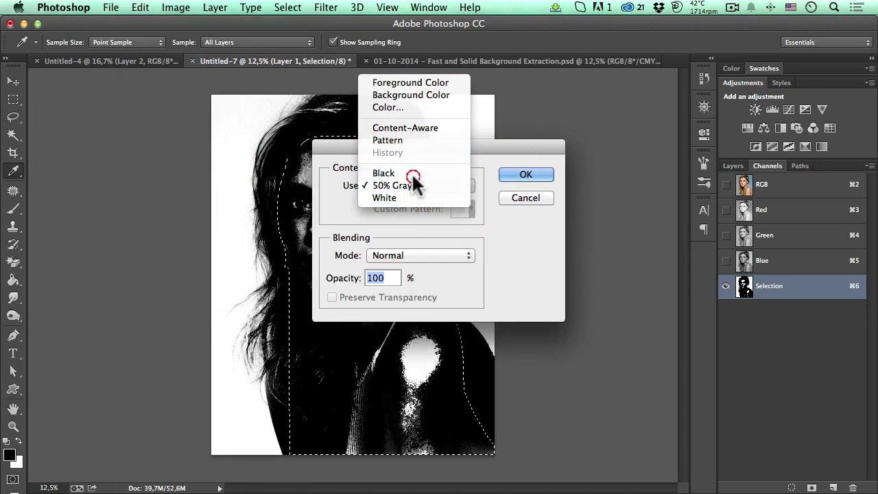
pyautogui.click(525, 174)
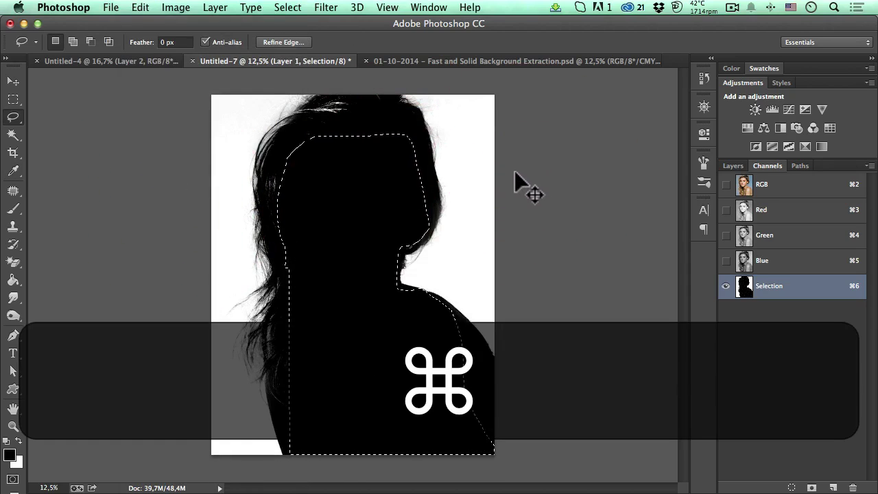
pyautogui.press('super+d')
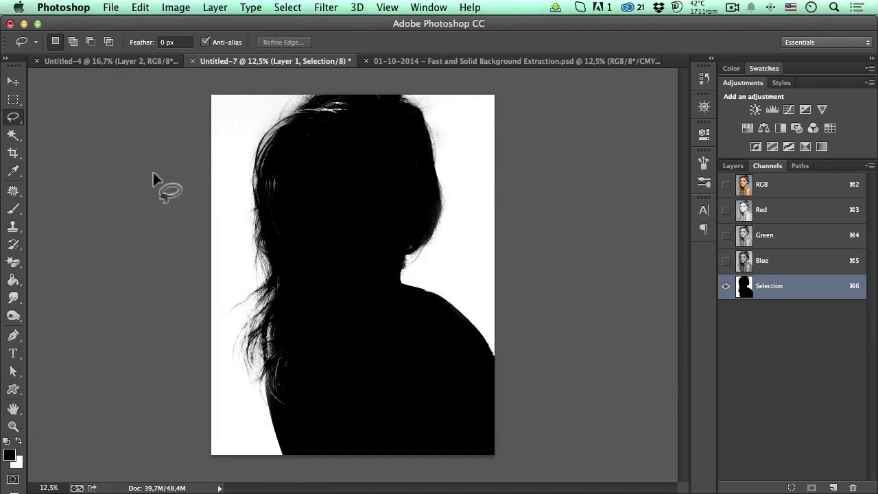
# - Paint out the light strands at the crown with a 250 px black brush in Normal mode, checking them against the RGB image
pyautogui.click(16, 205)
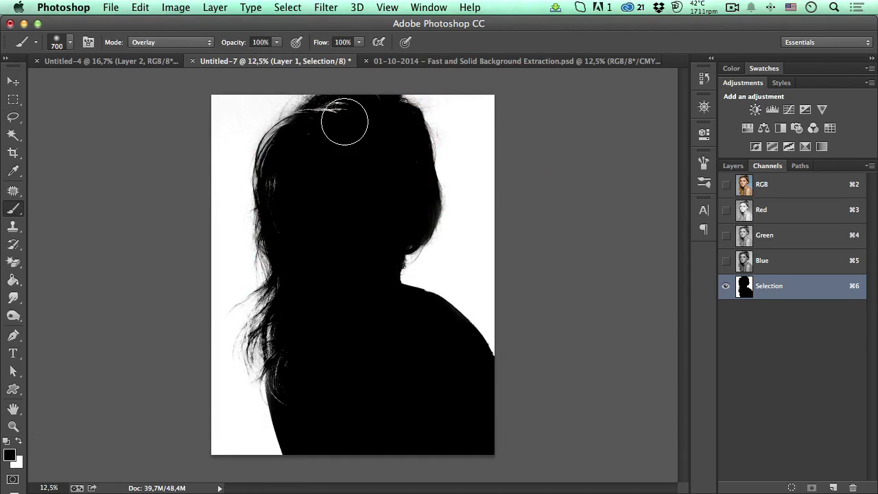
pyautogui.press('[')
pyautogui.press('[')
pyautogui.press('[')
pyautogui.press('[')
pyautogui.press('[')
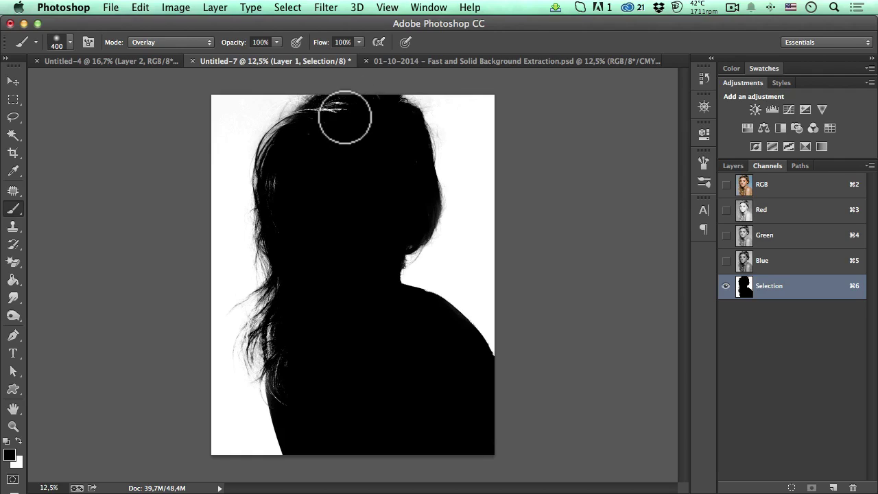
pyautogui.click(726, 184)
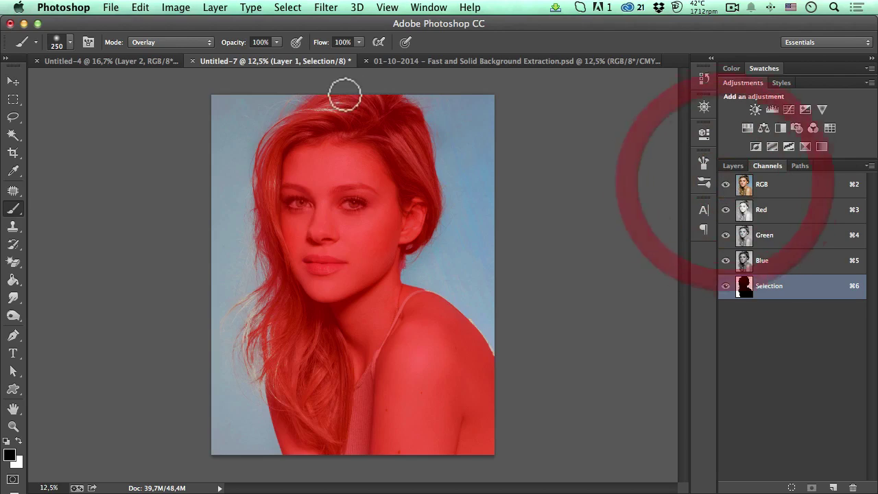
pyautogui.click(726, 185)
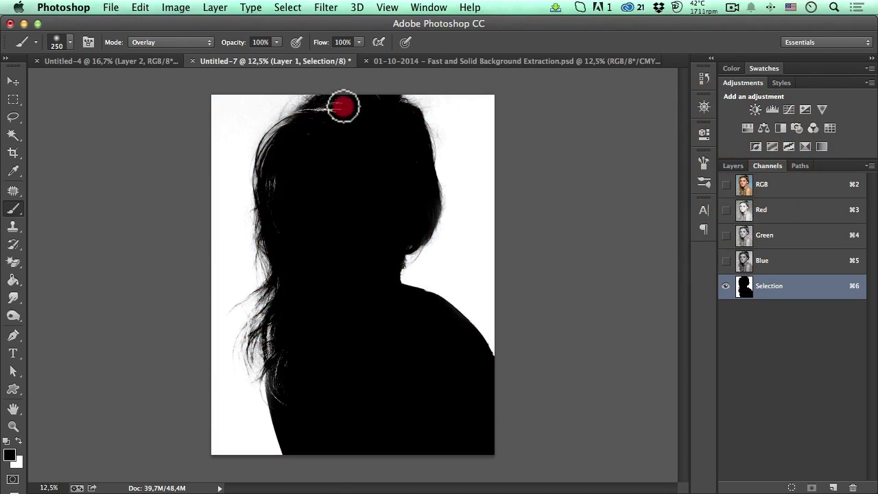
pyautogui.click(153, 41)
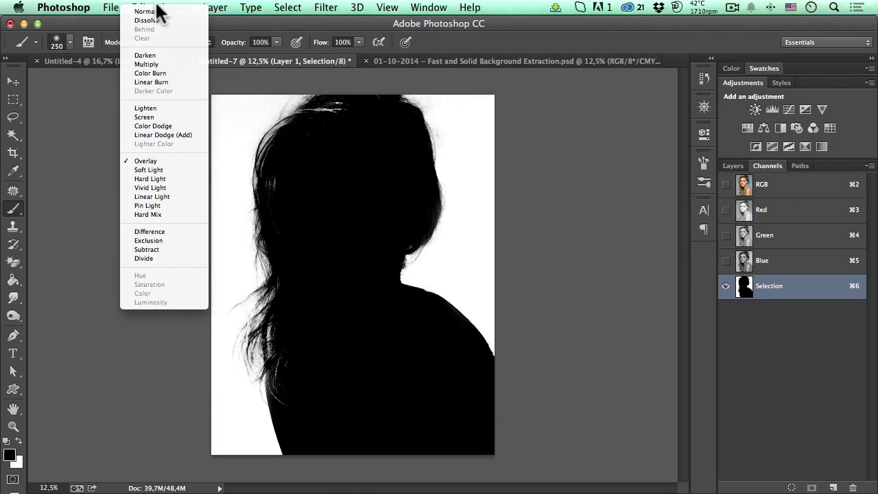
pyautogui.click(147, 11)
pyautogui.moveTo(331, 110)
pyautogui.mouseDown()
pyautogui.moveTo(305, 119)
pyautogui.moveTo(339, 105)
pyautogui.moveTo(314, 146)
pyautogui.moveTo(304, 166)
pyautogui.mouseUp()
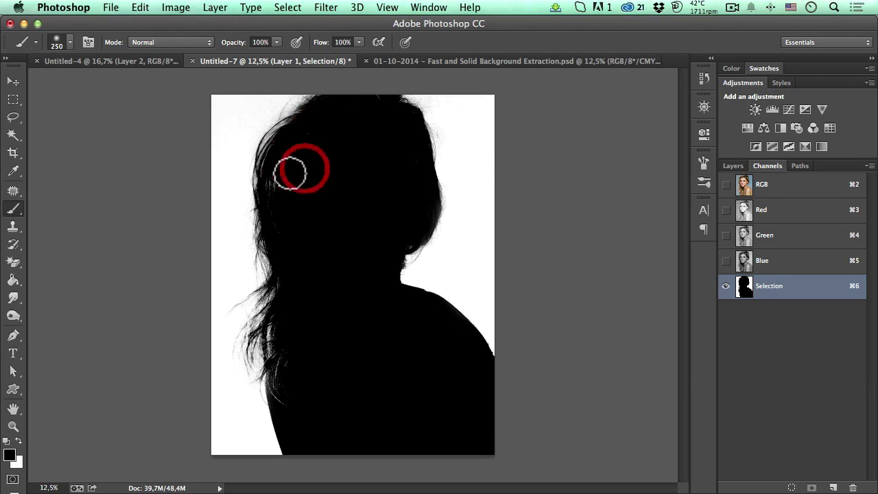
# - Paint the remaining light gaps inside the hair beside the face and above the arm black, comparing with the RGB overlay
pyautogui.click(726, 184)
pyautogui.click(726, 184)
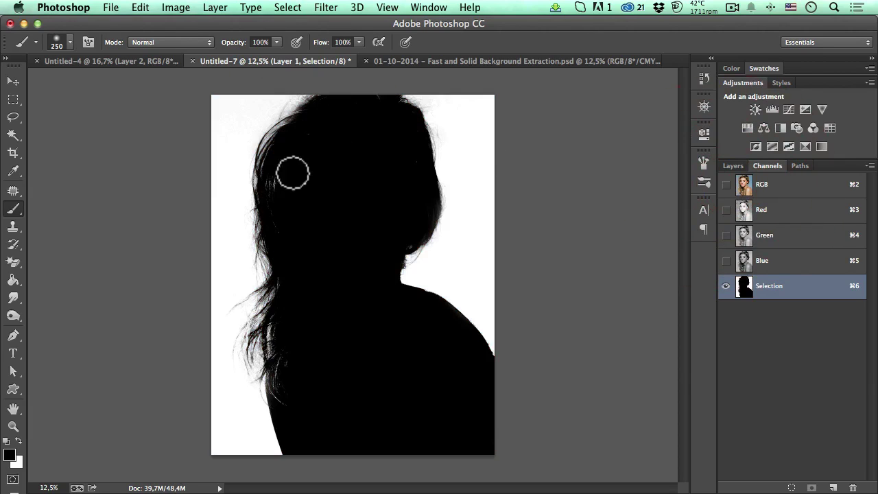
pyautogui.click(272, 187)
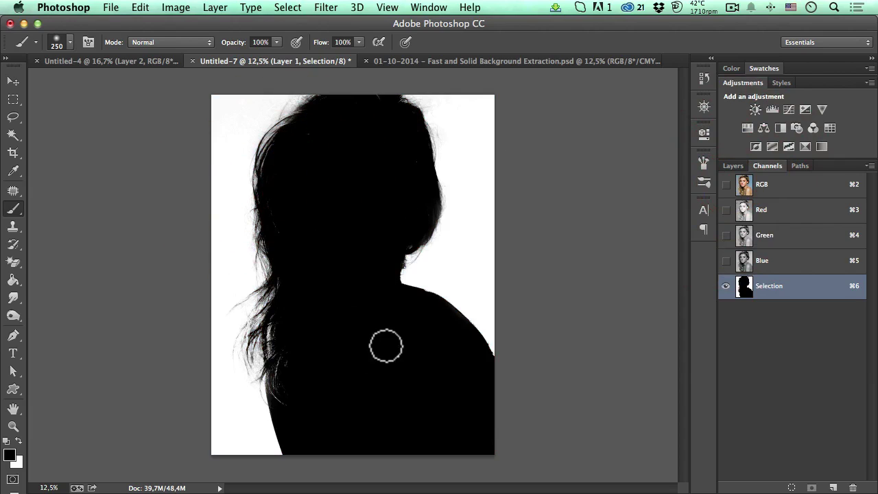
pyautogui.click(726, 184)
pyautogui.click(726, 184)
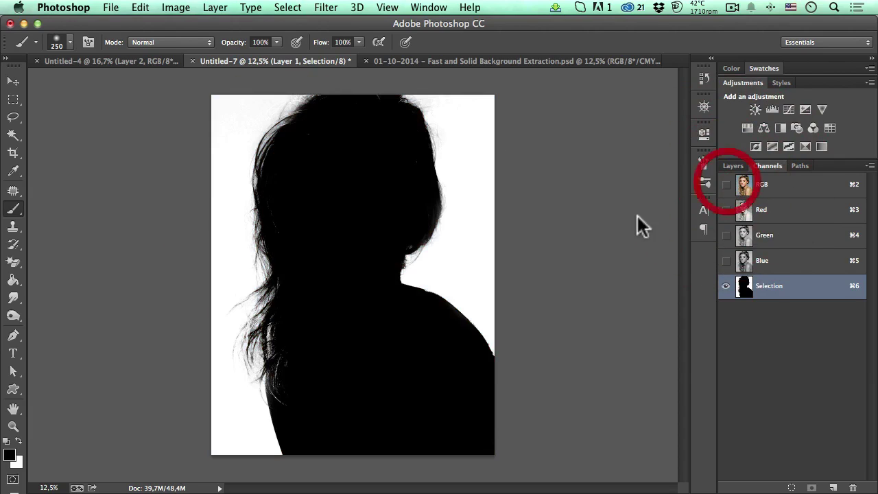
pyautogui.moveTo(281, 370)
pyautogui.mouseDown()
pyautogui.moveTo(287, 408)
pyautogui.moveTo(284, 349)
pyautogui.mouseUp()
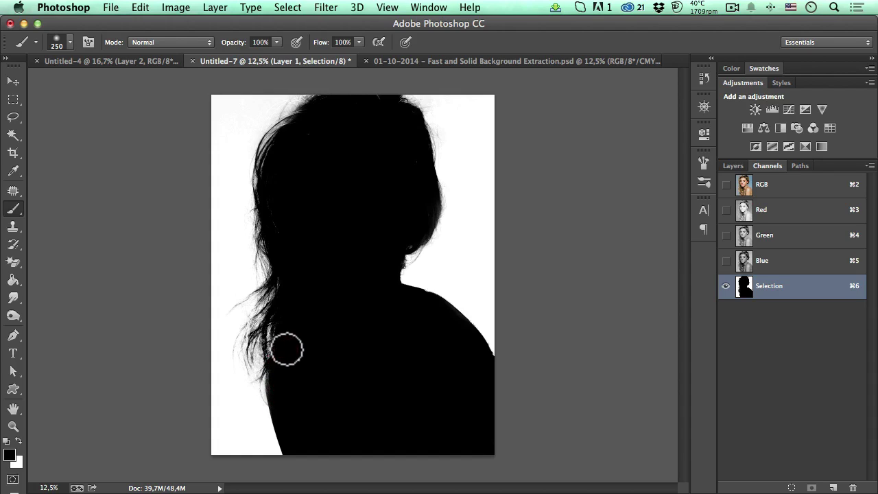
# - Check the mask over the colour image, make the RGB composite active and hide the Selection channel
pyautogui.click(726, 184)
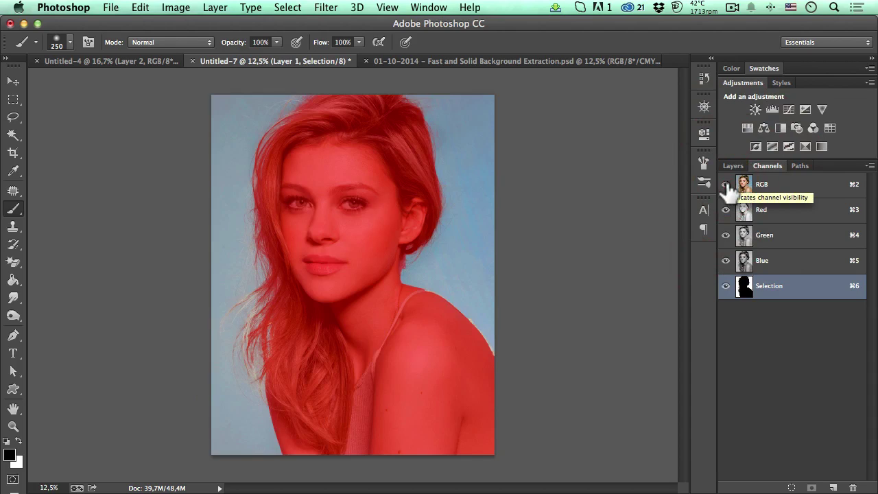
pyautogui.click(762, 186)
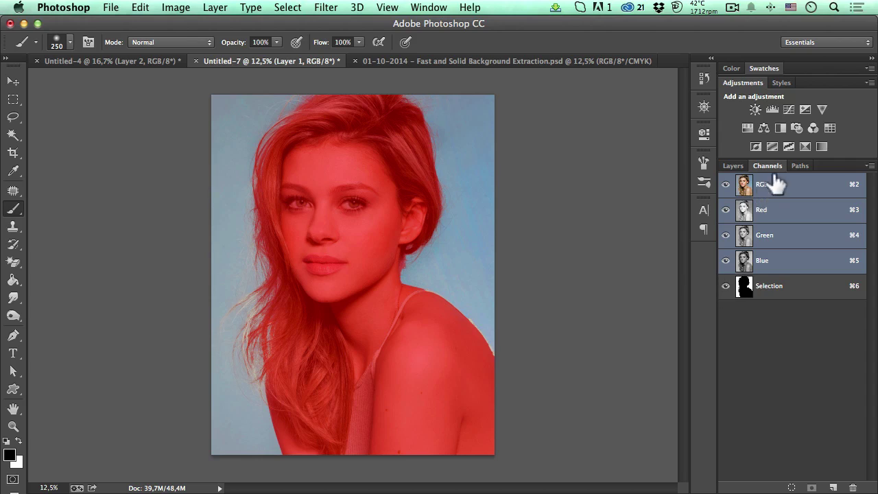
pyautogui.click(726, 286)
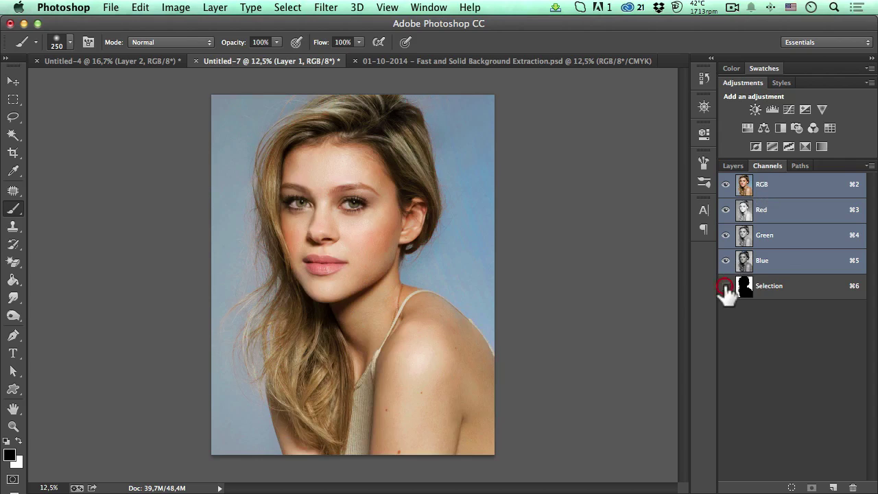
# - Try loading the Selection channel as a new selection on Layer 1, and deselect it
pyautogui.click(733, 165)
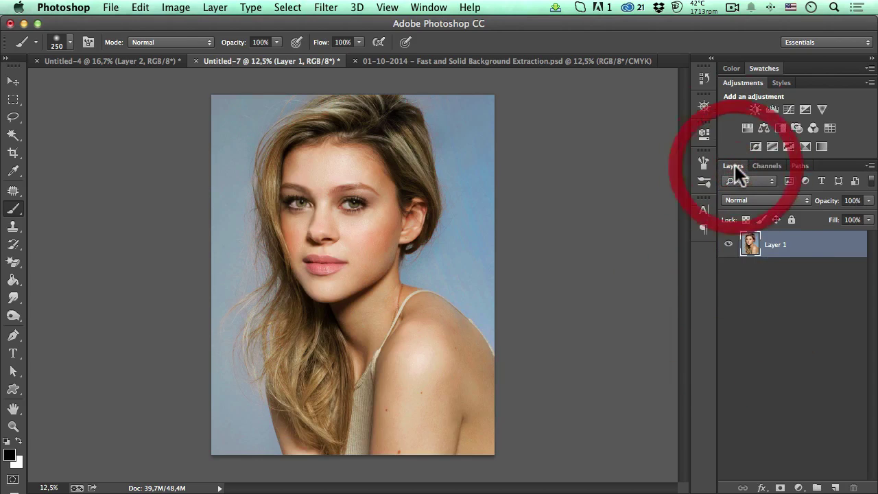
pyautogui.click(305, 7)
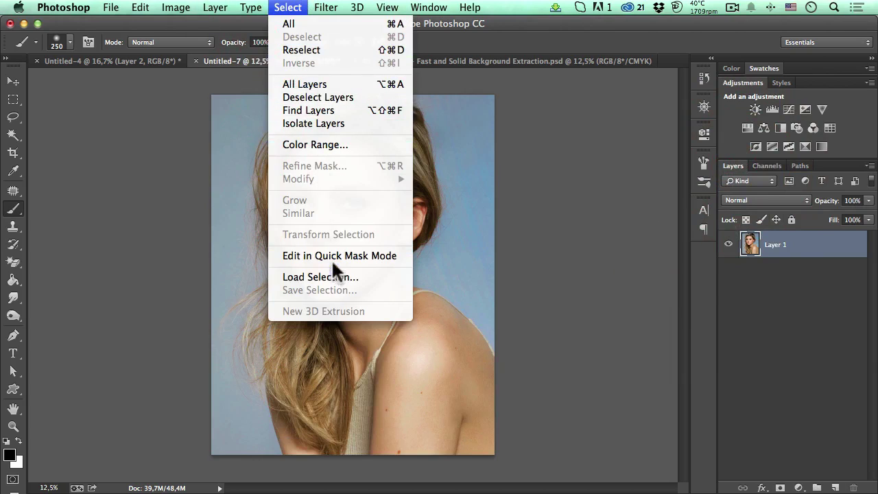
pyautogui.click(334, 276)
pyautogui.click(376, 168)
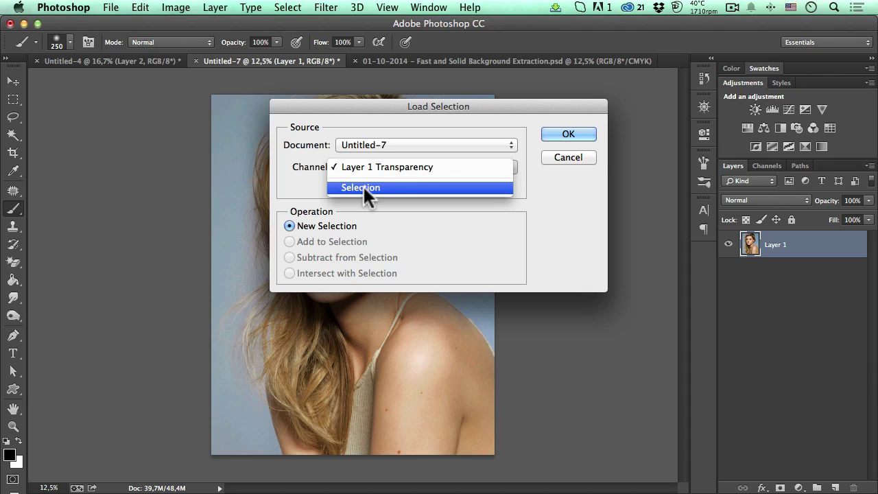
pyautogui.click(363, 186)
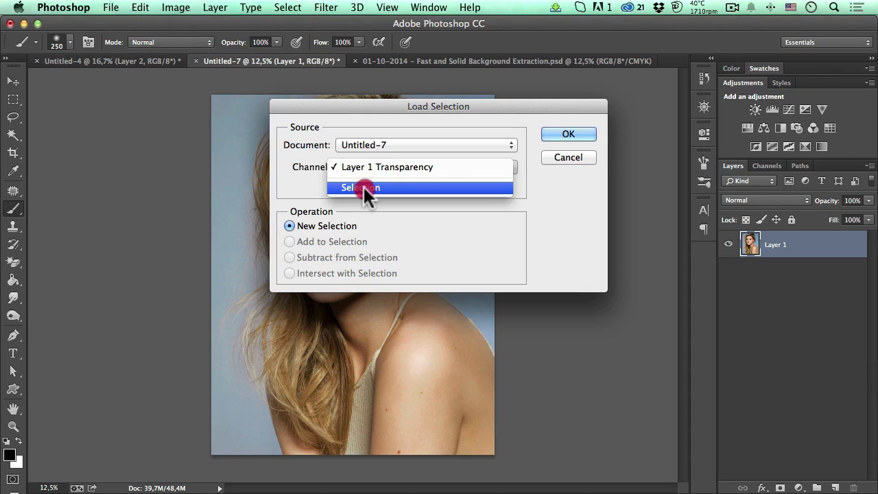
pyautogui.click(547, 132)
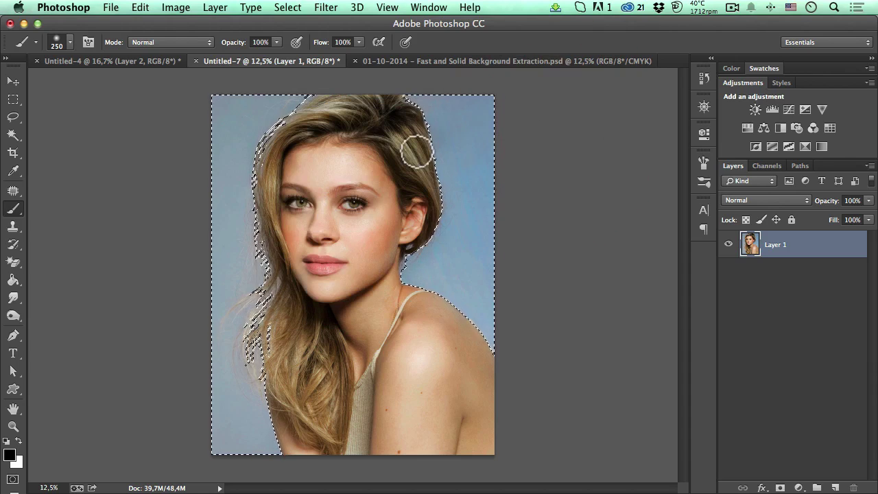
pyautogui.press('super')
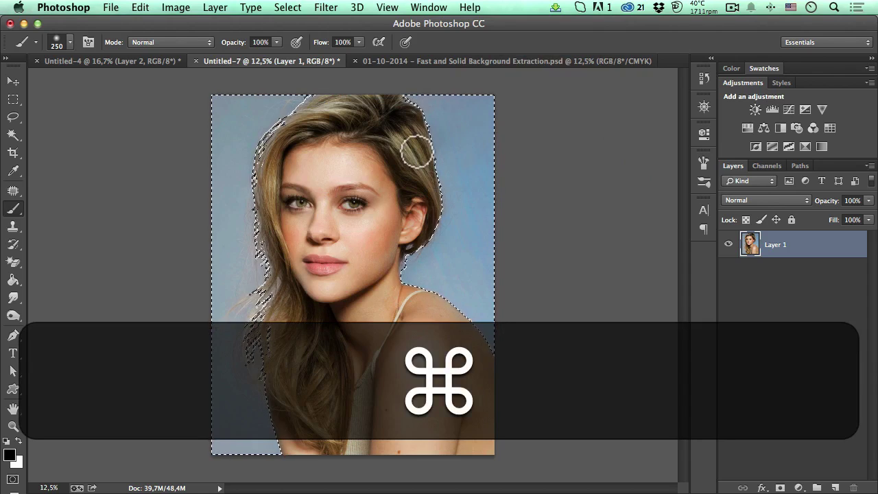
pyautogui.press('super+d')
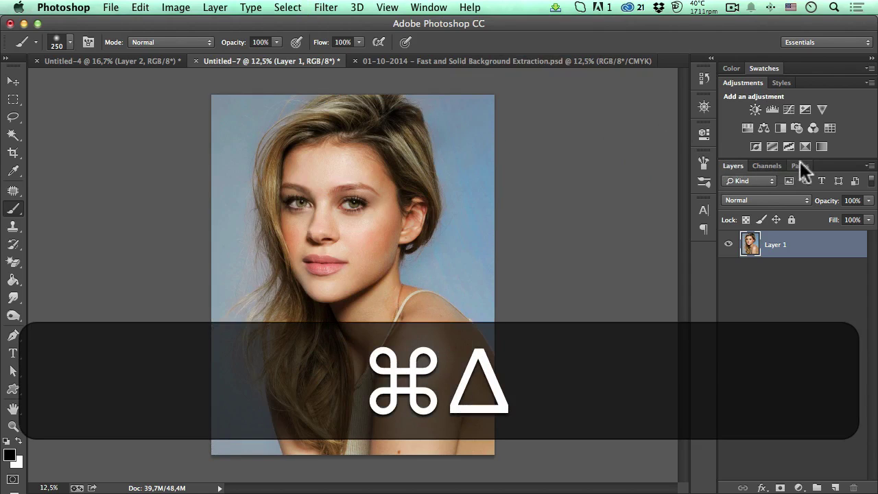
# - Display only the Selection channel and invert it so the figure is white on black
pyautogui.click(771, 165)
pyautogui.click(725, 287)
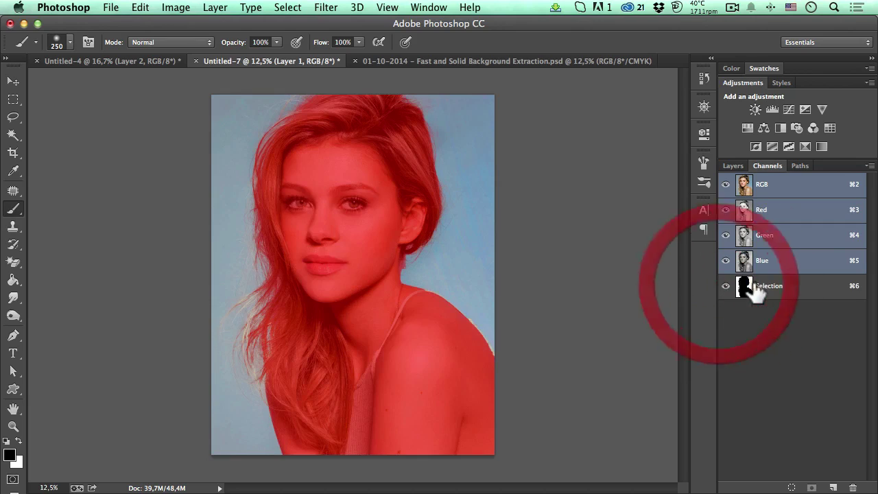
pyautogui.click(756, 287)
pyautogui.click(726, 184)
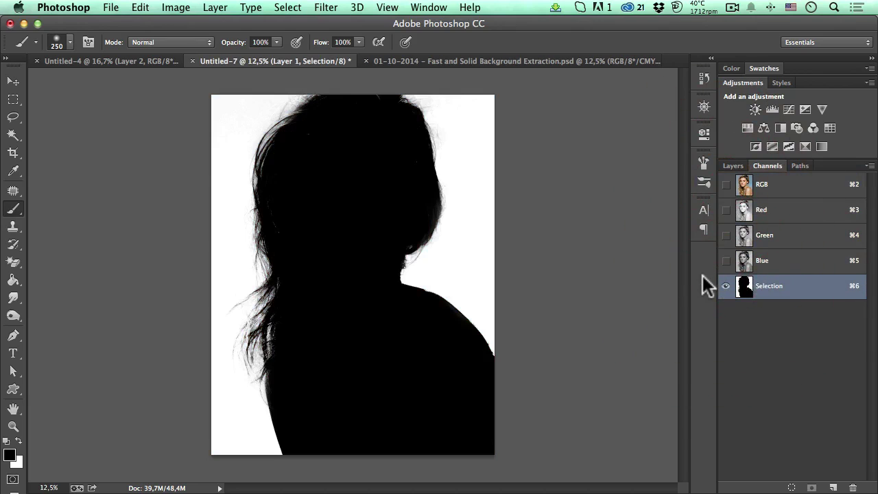
pyautogui.press('super+i')
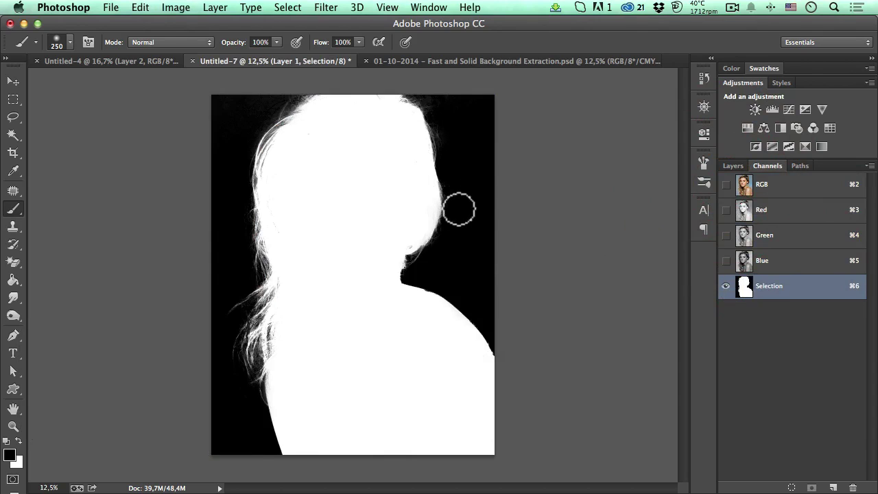
# - Darken the Selection channel's background with Levels, sampling the black point from the dark area beside the hair
pyautogui.press('super')
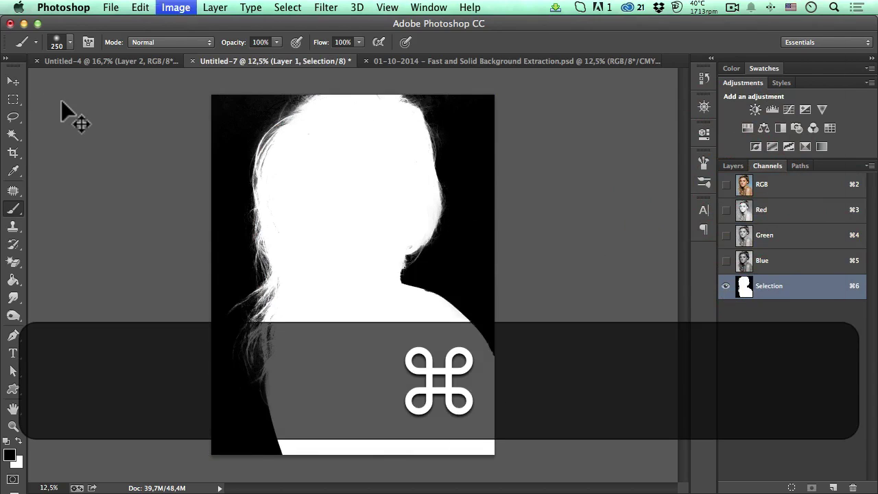
pyautogui.press('super+l')
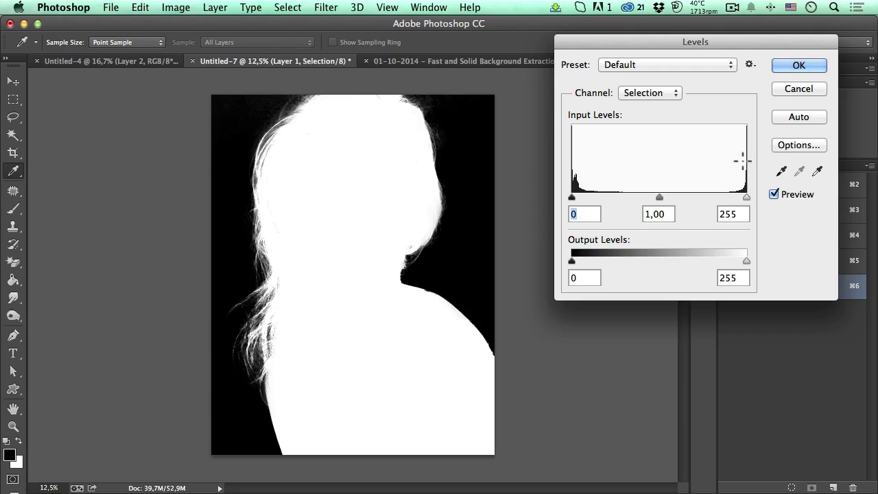
pyautogui.click(782, 171)
pyautogui.click(256, 106)
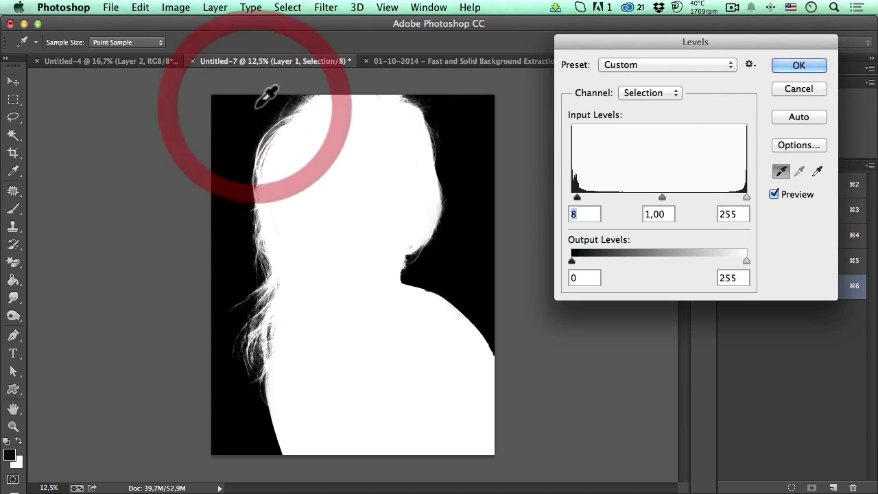
pyautogui.click(799, 62)
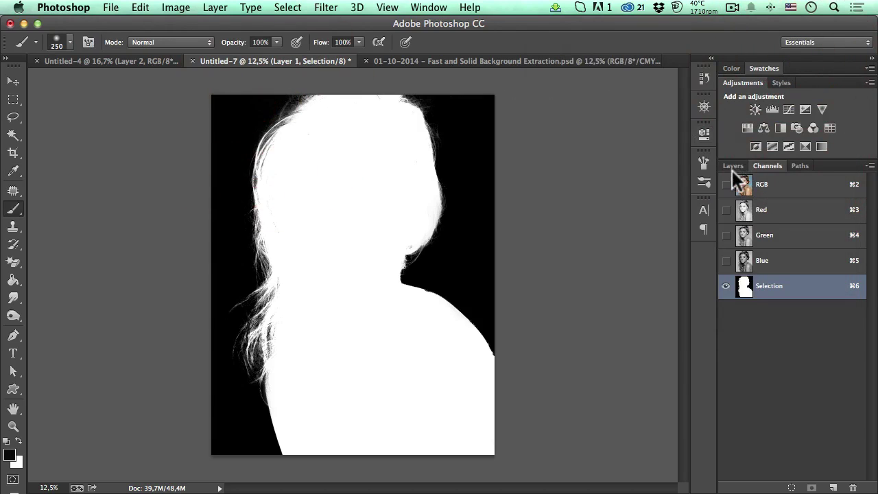
# - Show the RGB image, hide the Selection channel and load that channel as a new selection over Layer 1
pyautogui.click(727, 184)
pyautogui.click(726, 285)
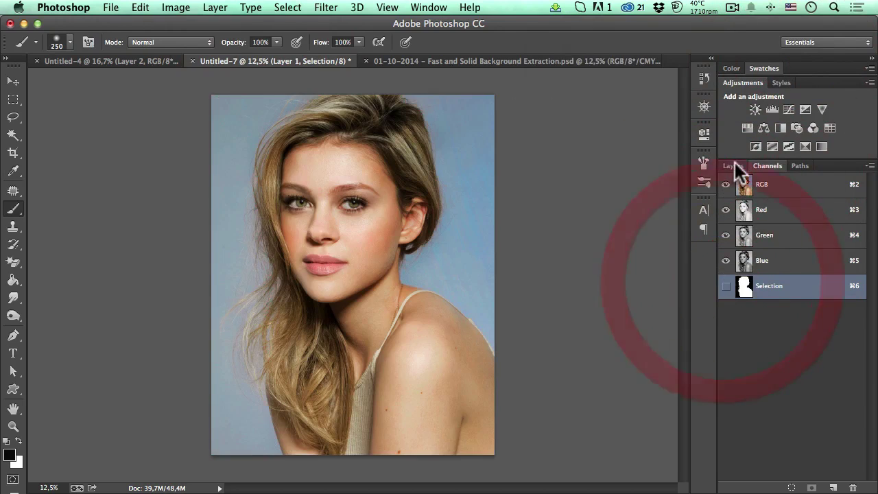
pyautogui.click(733, 165)
pyautogui.click(769, 240)
pyautogui.click(284, 8)
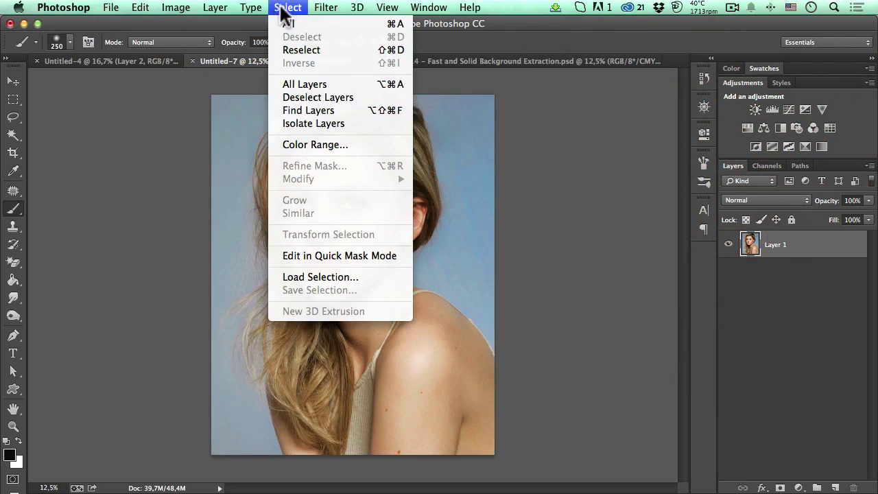
pyautogui.click(366, 275)
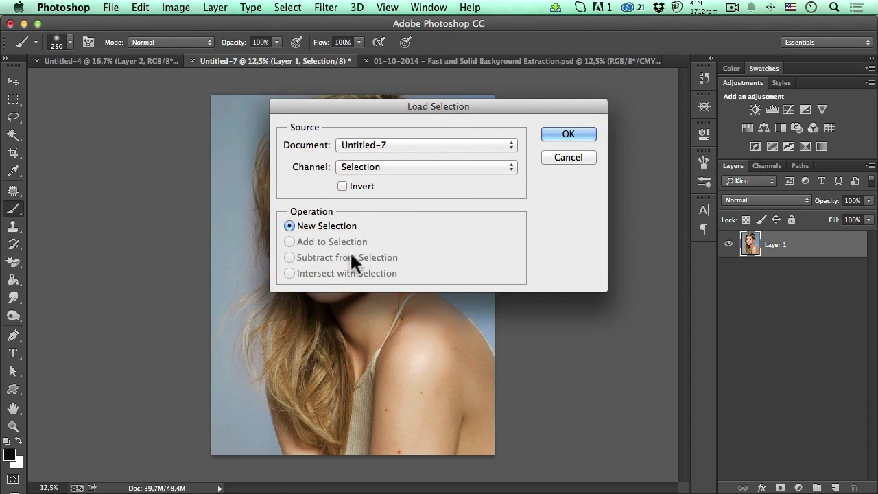
pyautogui.click(557, 134)
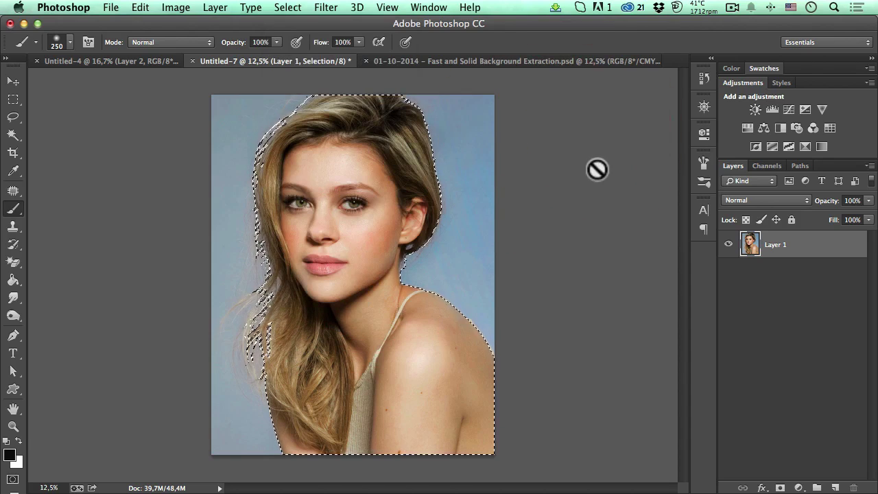
# - Try copying the selected figure to its own layer, undo both attempts, restore Layer 1's visibility and deselect
pyautogui.press('super+j')
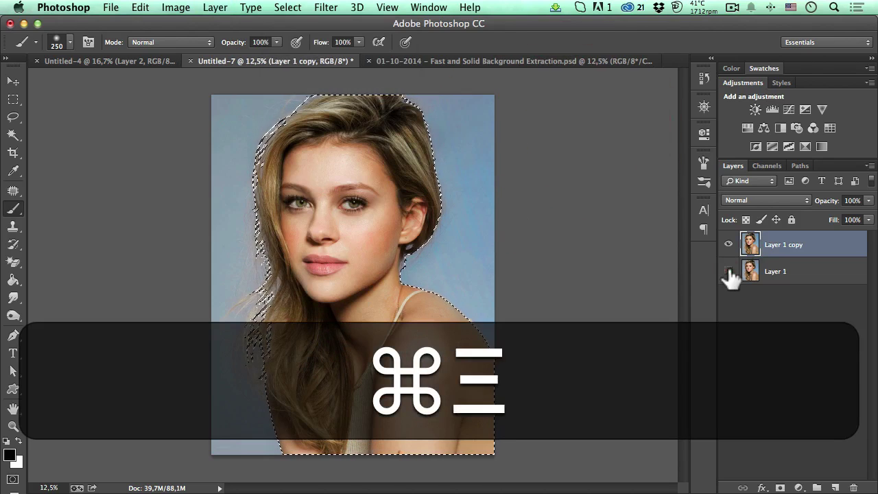
pyautogui.click(729, 271)
pyautogui.press('super+z')
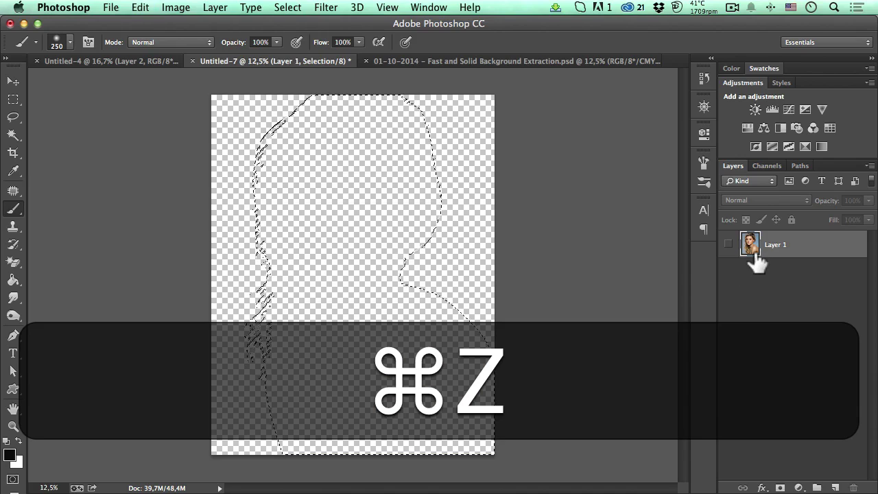
pyautogui.click(729, 244)
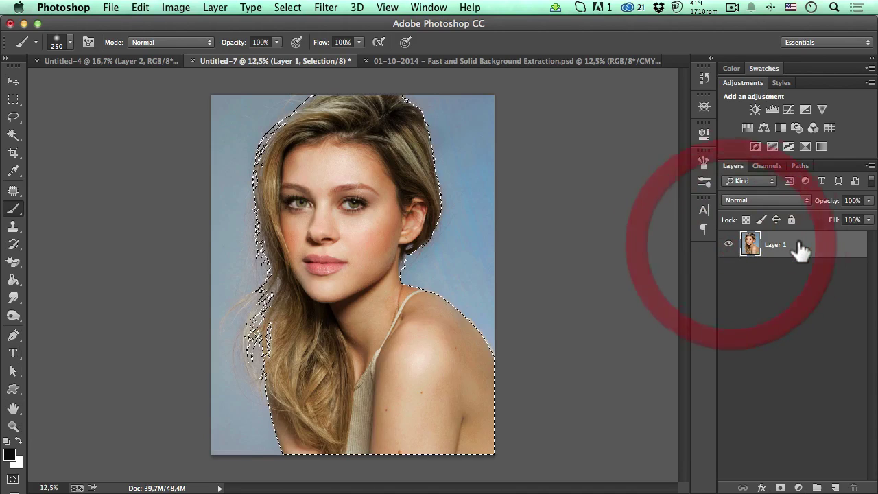
pyautogui.press('super+j')
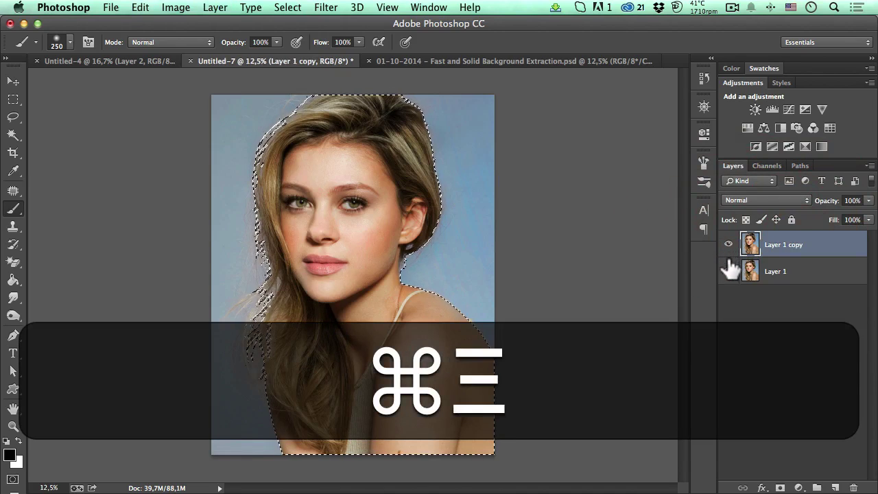
pyautogui.press('super+z')
pyautogui.click(776, 244)
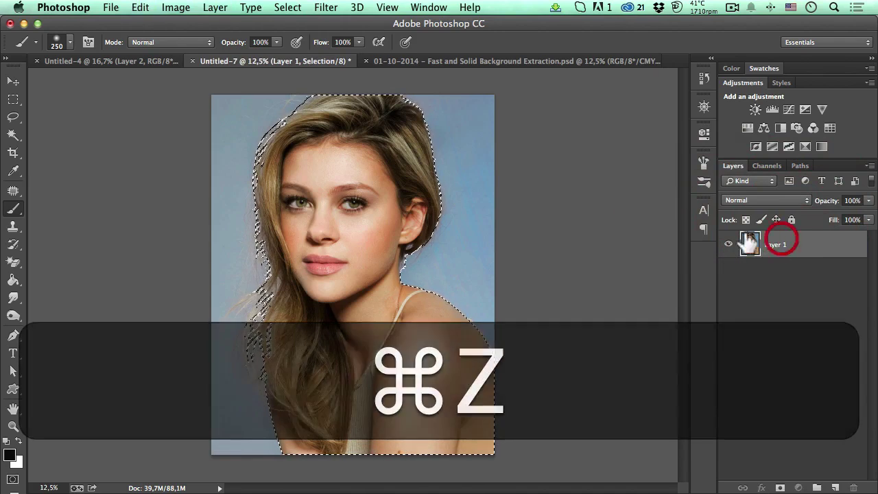
pyautogui.press('super+d')
# - Reload the Selection channel of Untitled-7 as a new selection
pyautogui.click(300, 8)
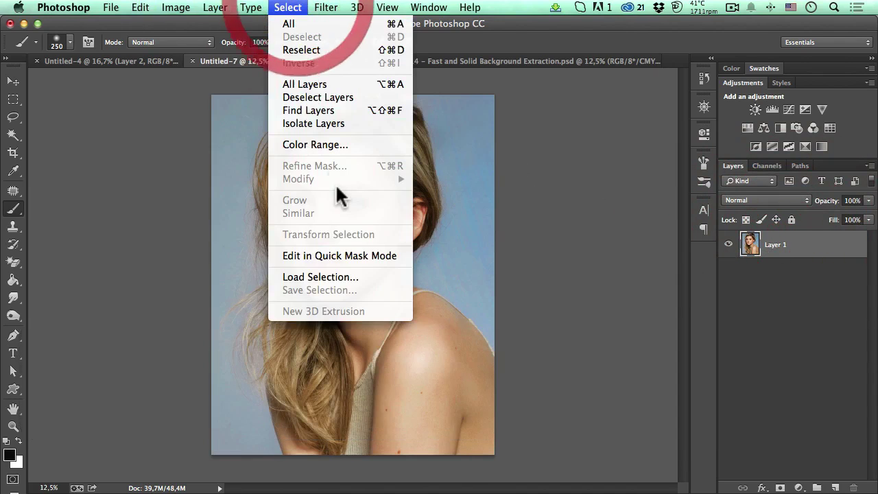
pyautogui.click(323, 273)
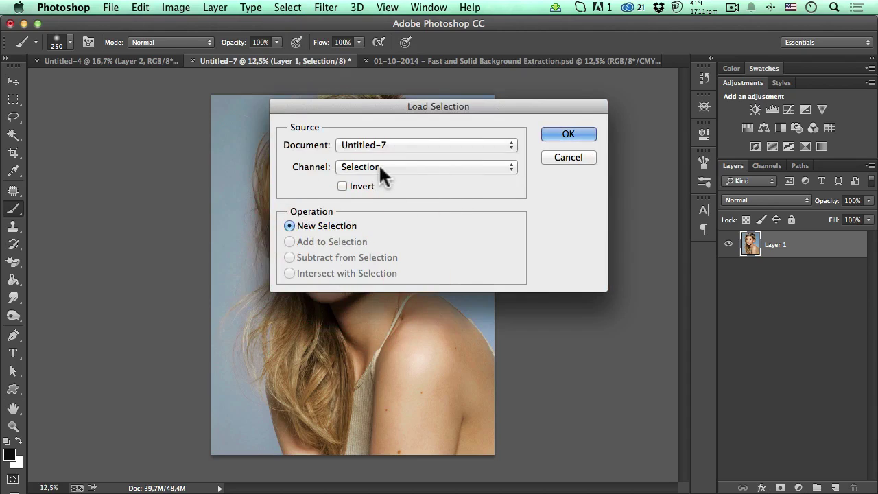
pyautogui.click(380, 167)
pyautogui.click(375, 169)
pyautogui.click(580, 137)
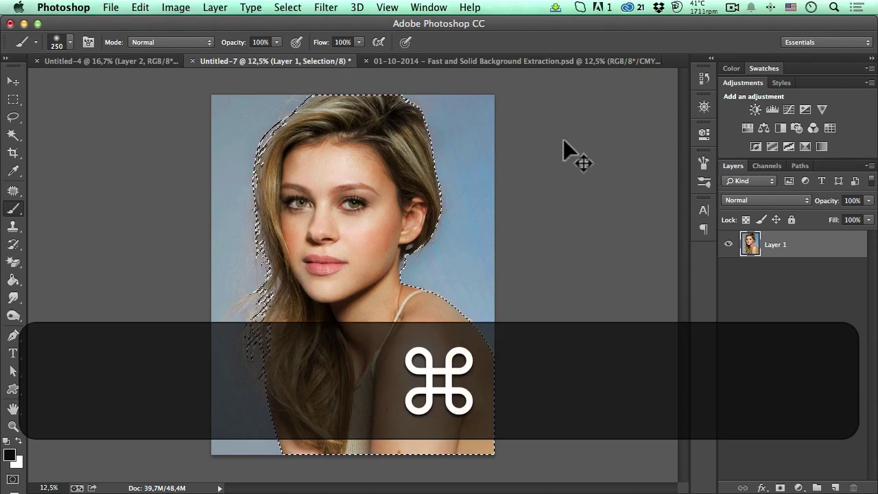
# - Try copying the selected figure to a new layer, deselect, and toggle both layers' visibility to check the cutout
pyautogui.press('super+j')
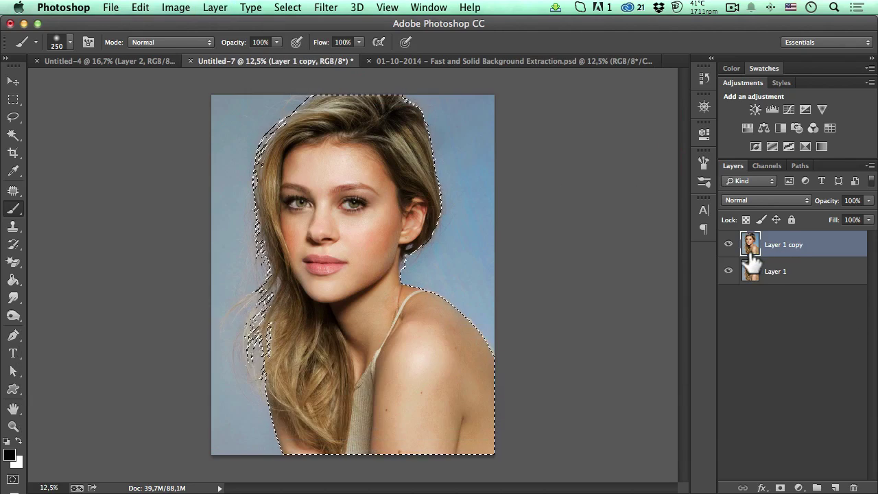
pyautogui.press('super+d')
pyautogui.click(729, 244)
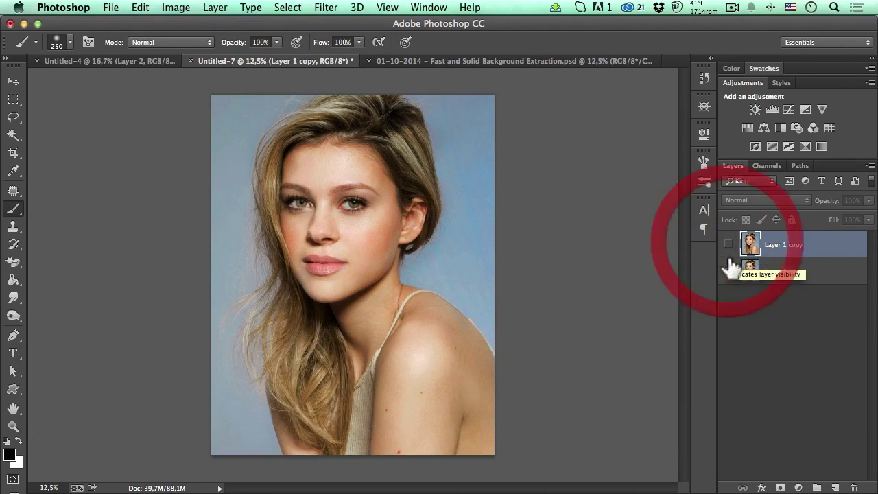
pyautogui.click(729, 271)
pyautogui.click(729, 245)
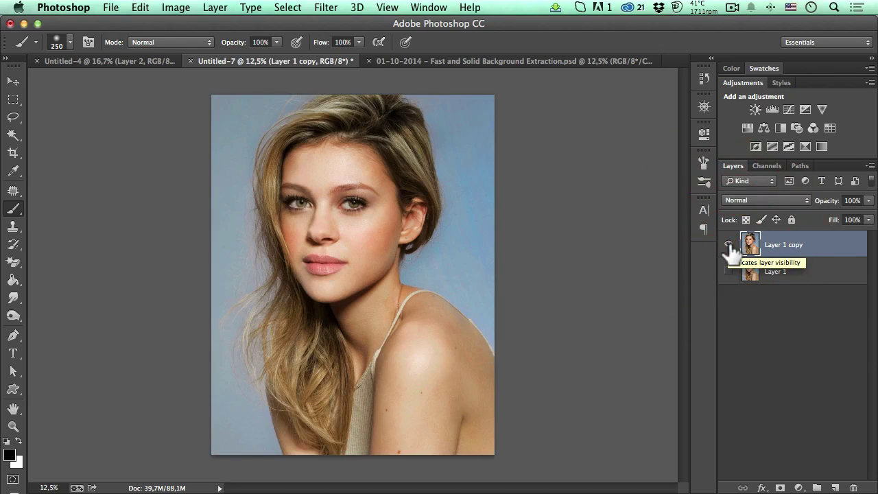
pyautogui.click(729, 245)
# - Delete the Layer 1 copy layer, and make Layer 1 visible and active
pyautogui.click(800, 244)
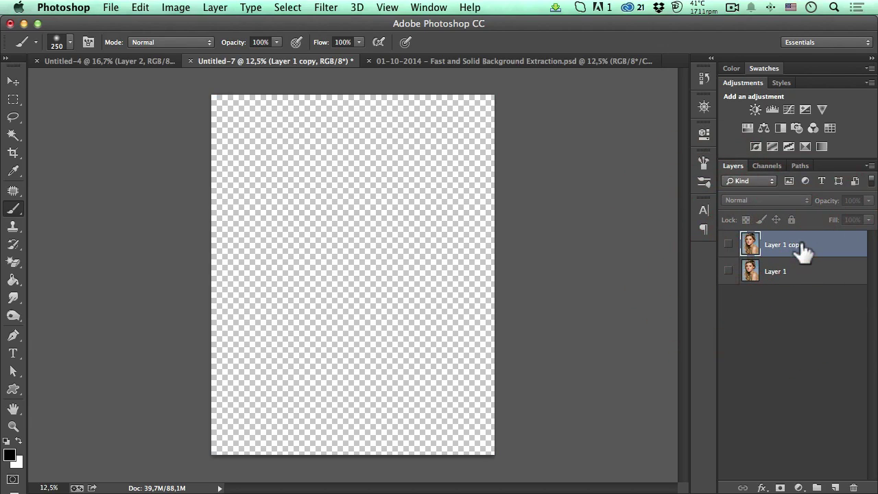
pyautogui.press('BackSpace')
pyautogui.click(729, 243)
pyautogui.click(812, 242)
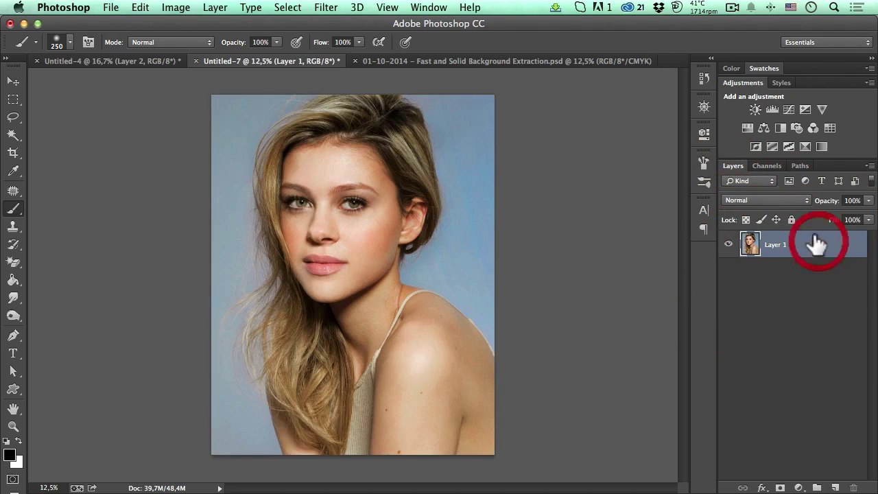
# - Check the Selection mask over the colour image, hide the mask and make the RGB composite active
pyautogui.click(800, 166)
pyautogui.click(753, 165)
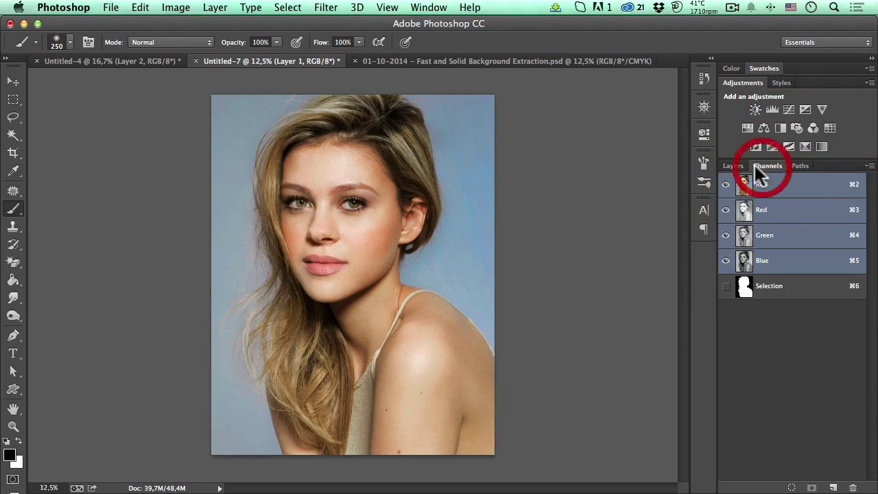
pyautogui.click(726, 285)
pyautogui.click(770, 287)
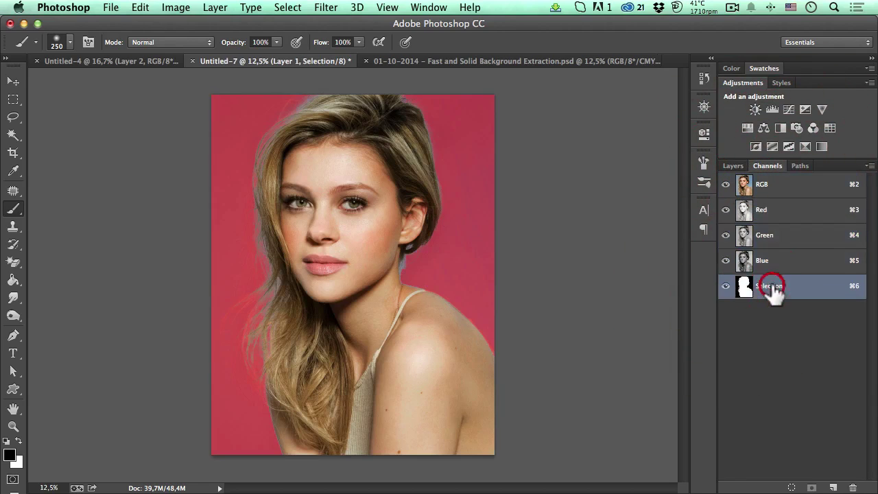
pyautogui.click(726, 286)
pyautogui.click(745, 186)
# - With Layer 1 of Untitled-7 active, load the Selection channel as a new selection
pyautogui.click(733, 166)
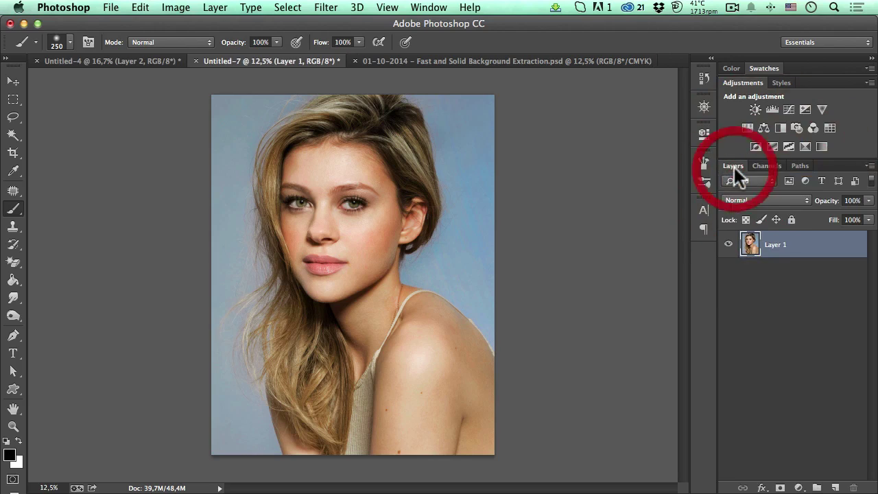
pyautogui.click(288, 6)
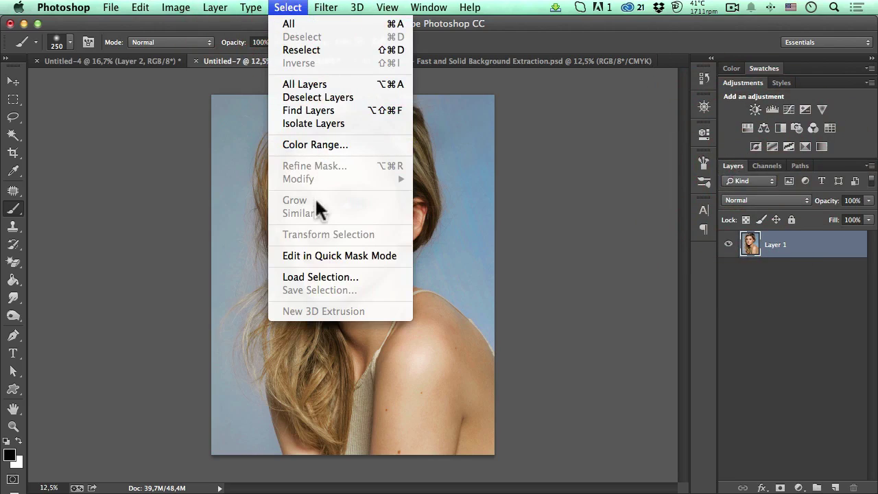
pyautogui.click(343, 277)
pyautogui.click(381, 164)
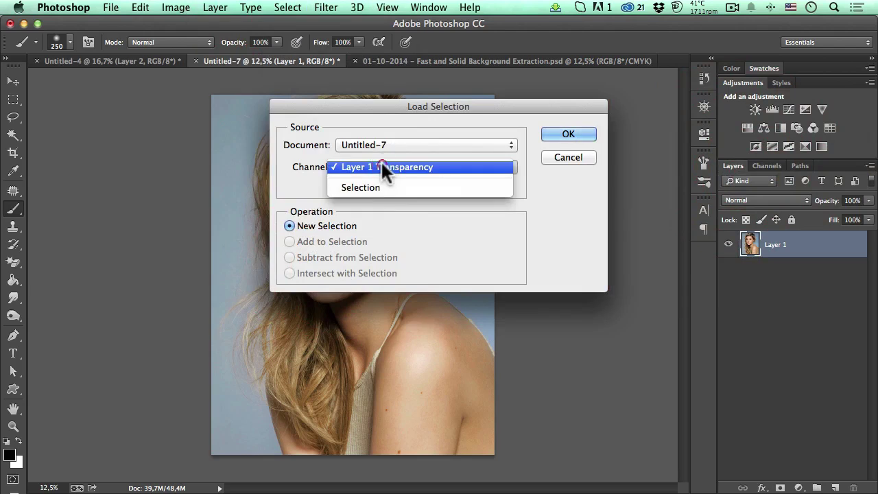
pyautogui.click(370, 182)
pyautogui.click(373, 166)
pyautogui.click(370, 186)
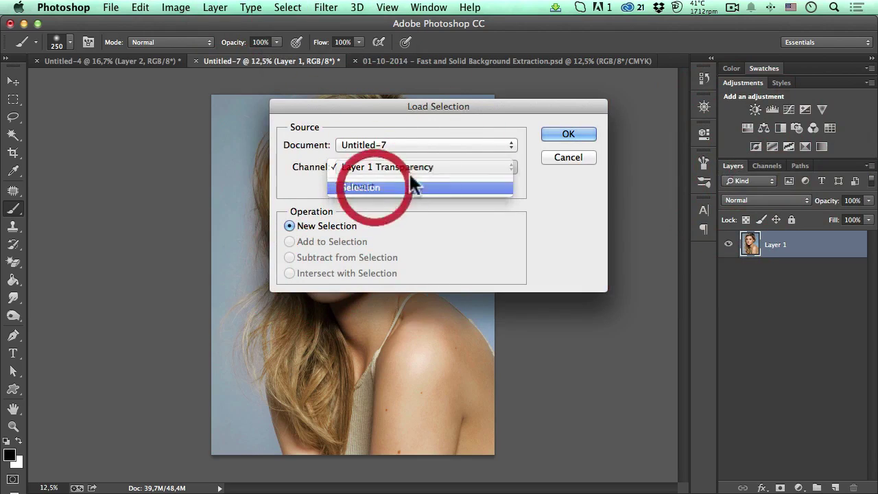
pyautogui.click(569, 136)
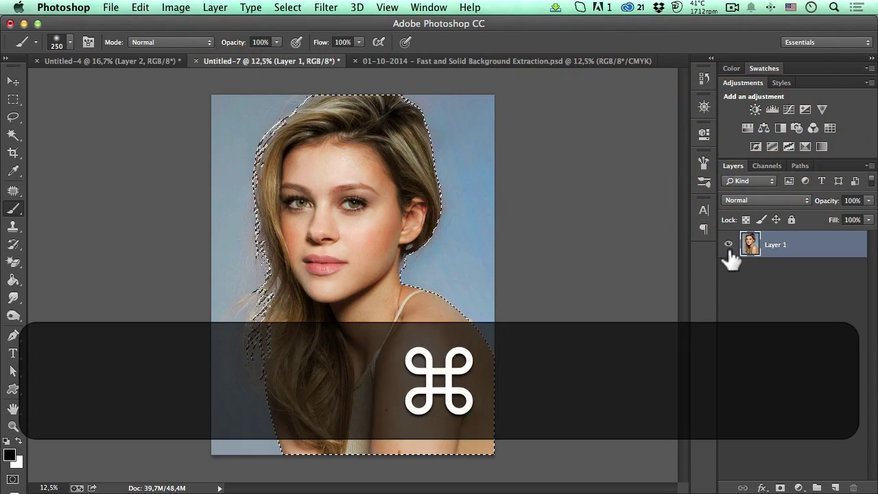
# - Copy the selected figure to a new layer, hide Layer 1, and compare the cutout with the one in Untitled-4
pyautogui.press('super+j')
pyautogui.click(729, 270)
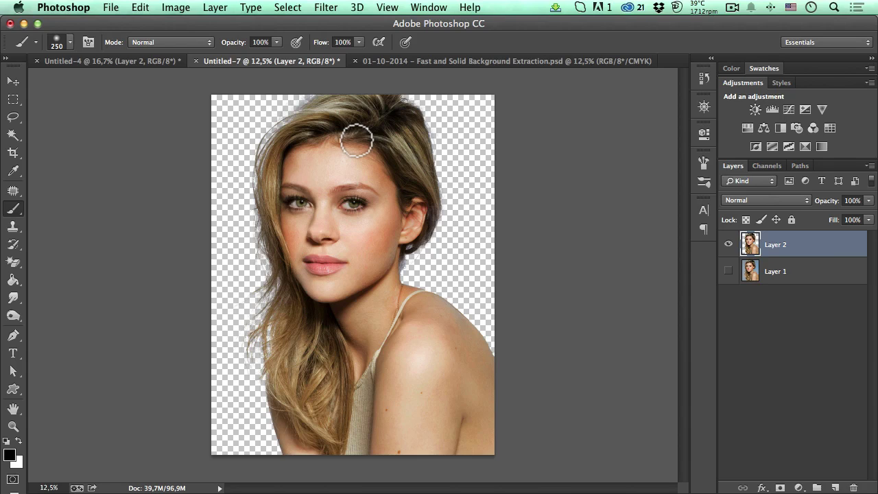
pyautogui.click(122, 61)
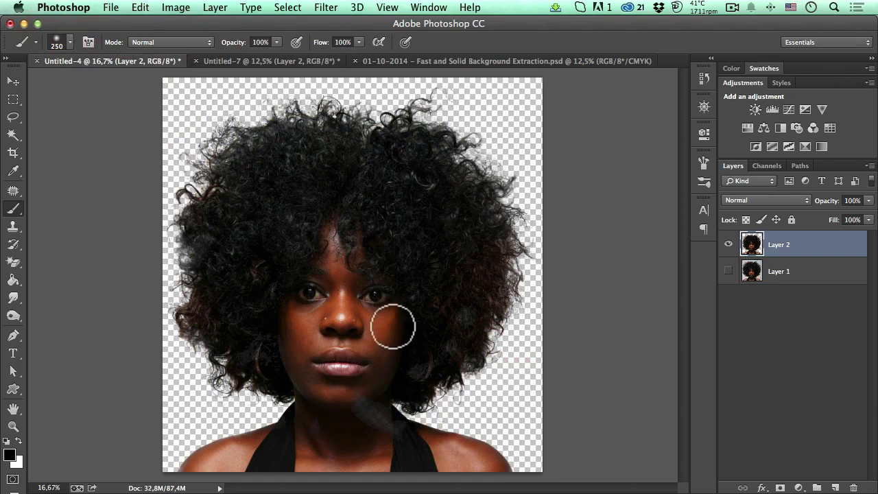
pyautogui.click(302, 60)
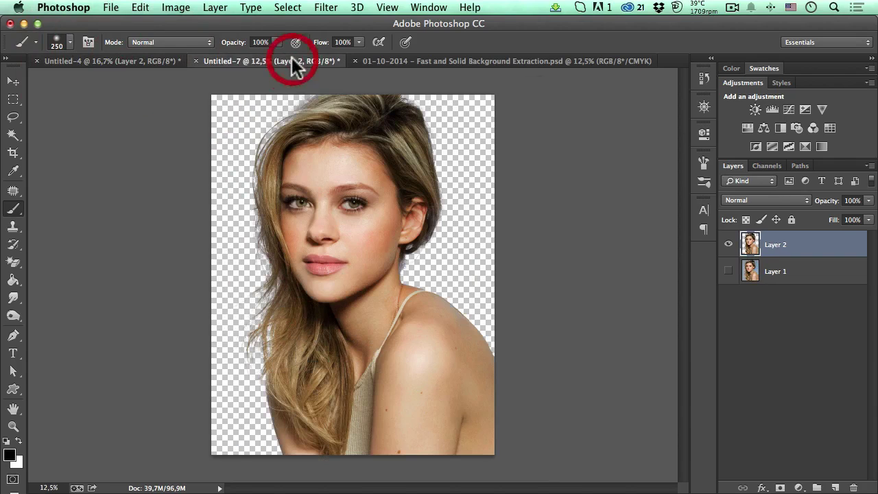
# - In 01-10-2014 - Fast and Solid Background Extraction.psd, return to the Paste history state and delete the Background layer
pyautogui.click(406, 60)
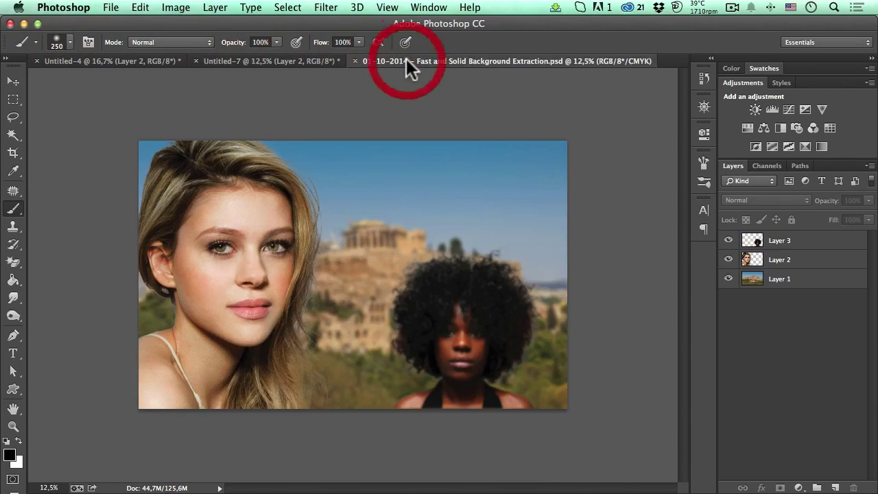
pyautogui.click(705, 78)
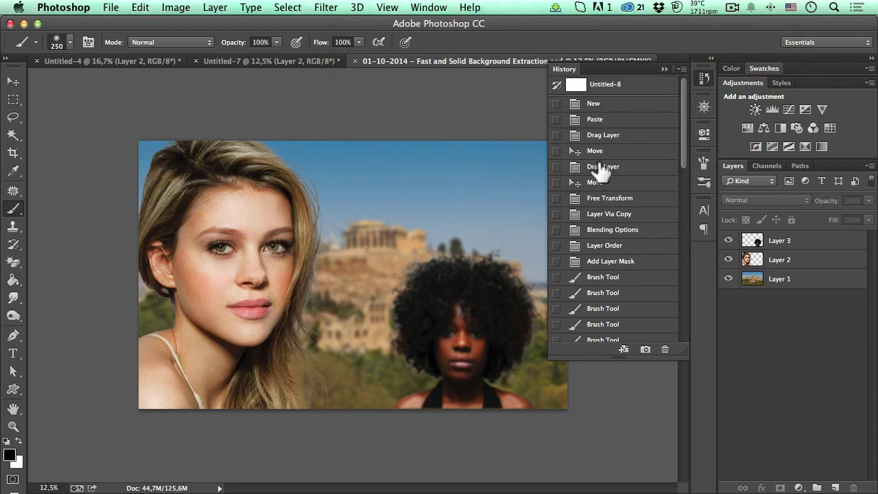
pyautogui.click(595, 120)
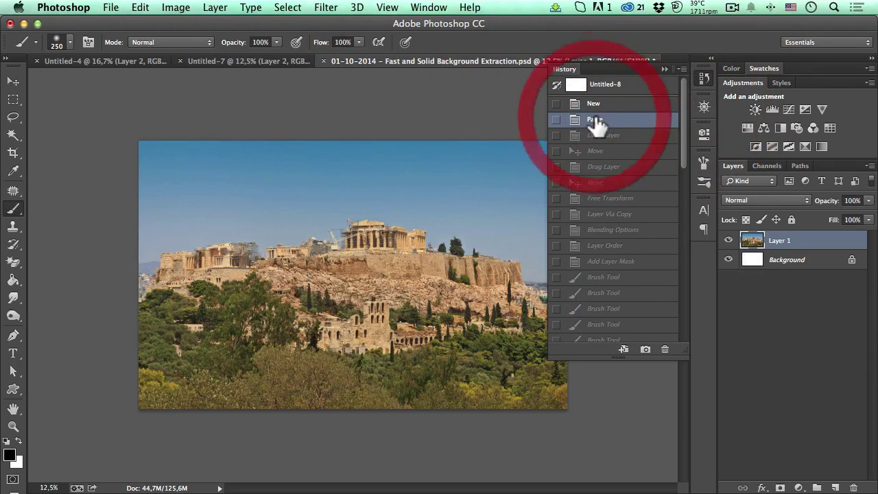
pyautogui.click(779, 264)
pyautogui.press('BackSpace')
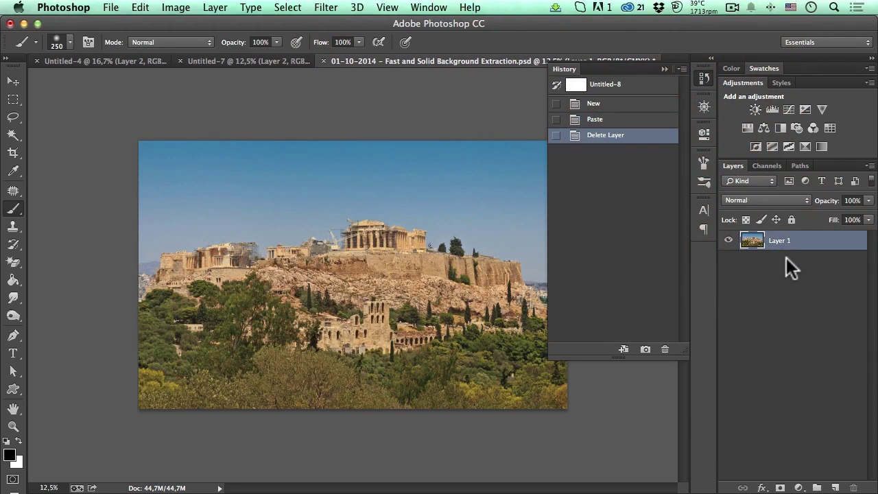
pyautogui.click(704, 77)
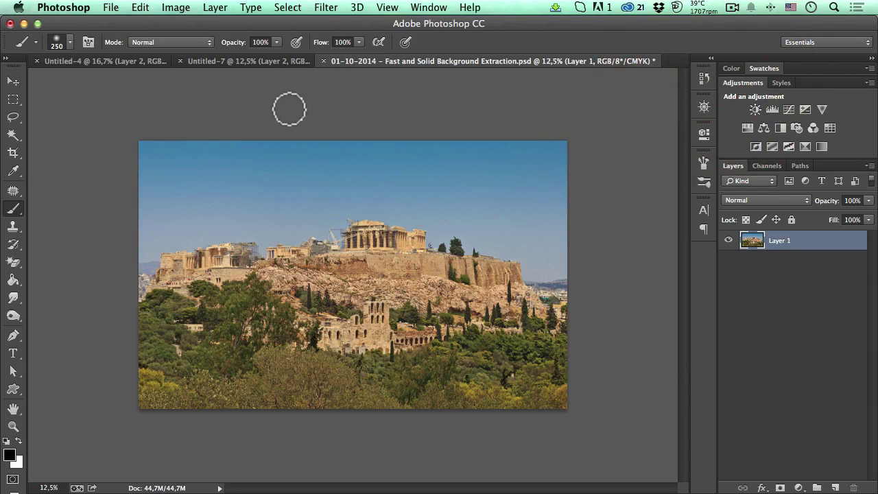
# - Copy the long-haired cutout from Untitled-7 into the Acropolis document and place it at the image's right edge
pyautogui.click(203, 62)
pyautogui.click(13, 81)
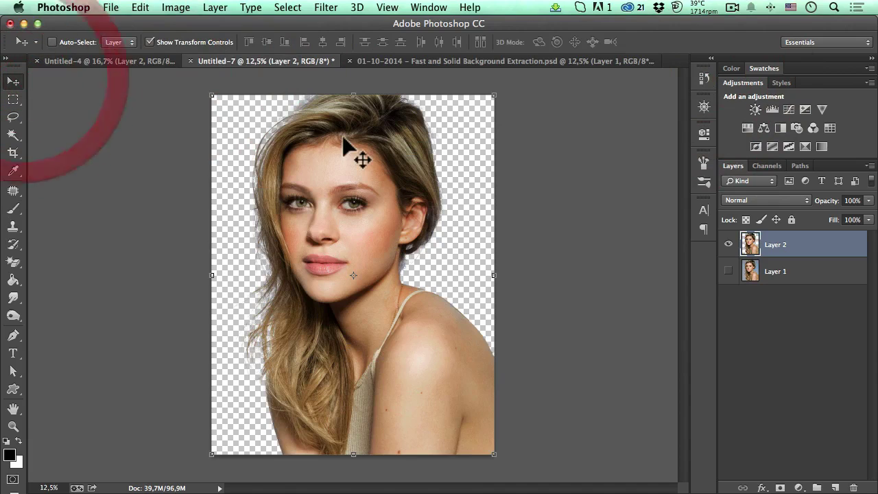
pyautogui.moveTo(321, 161); pyautogui.dragTo(350, 241)
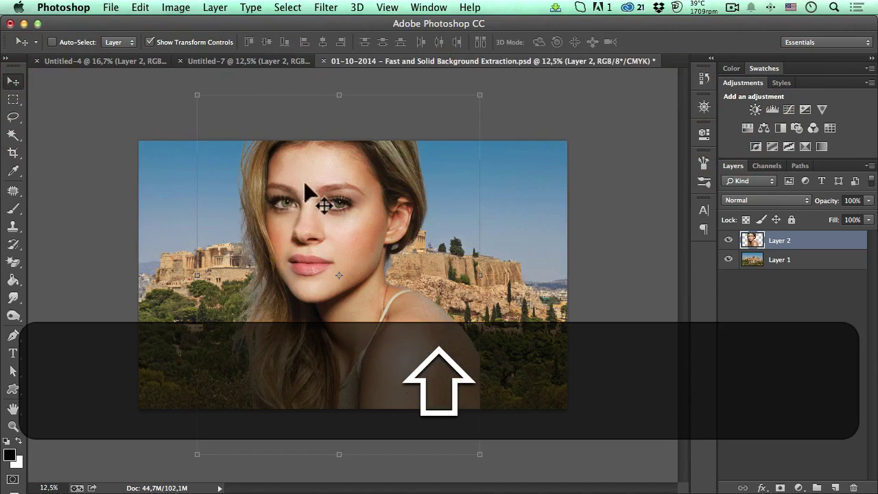
pyautogui.moveTo(304, 195); pyautogui.dragTo(489, 206)
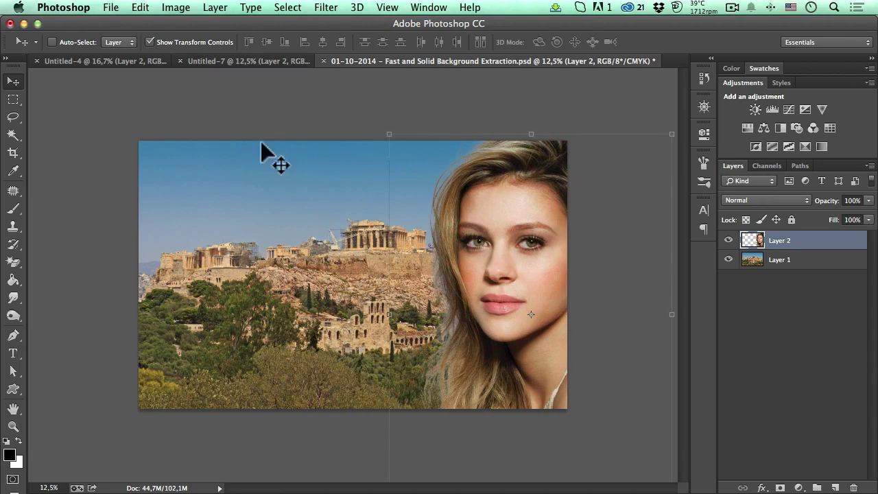
# - Copy the curly-haired cutout from Untitled-4 into the Acropolis document and inspect its hair edges
pyautogui.click(140, 61)
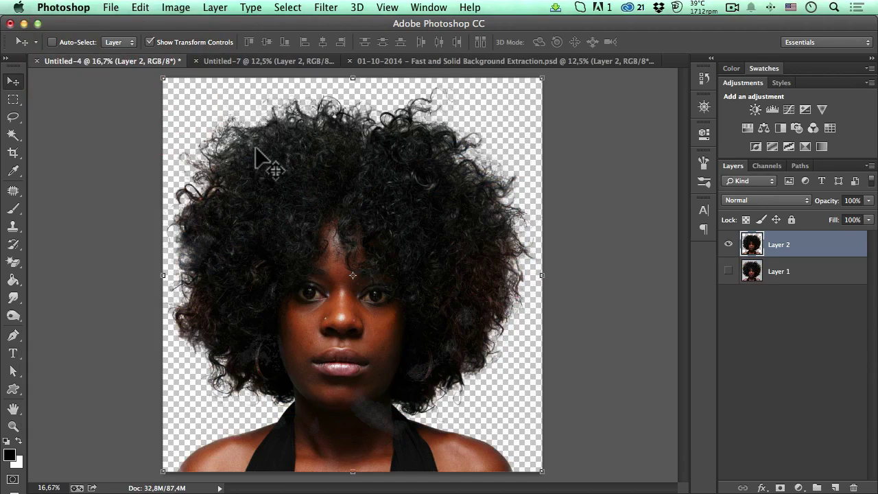
pyautogui.moveTo(398, 157); pyautogui.dragTo(326, 218)
pyautogui.keyDown('alt'); pyautogui.keyDown('super'); pyautogui.click(388, 201); pyautogui.keyUp('super'); pyautogui.keyUp('alt')
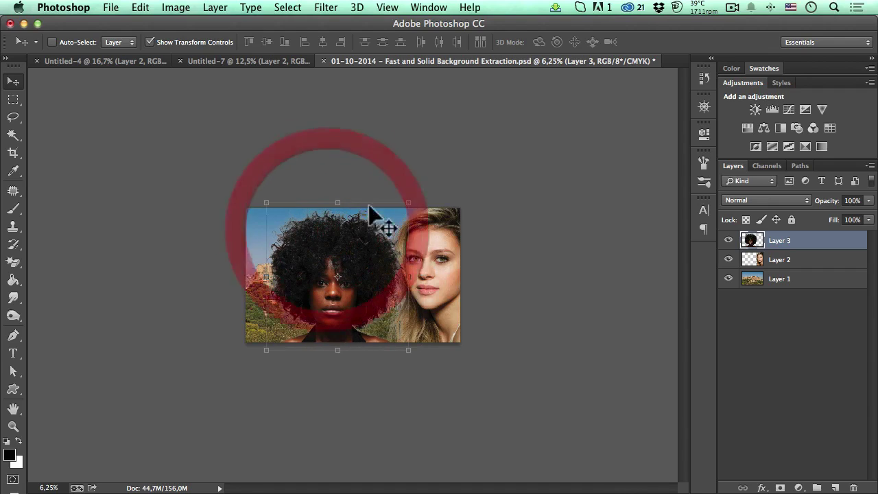
pyautogui.keyDown('super'); pyautogui.click(339, 246); pyautogui.keyUp('super')
pyautogui.keyDown('super'); pyautogui.click(324, 227); pyautogui.keyUp('super')
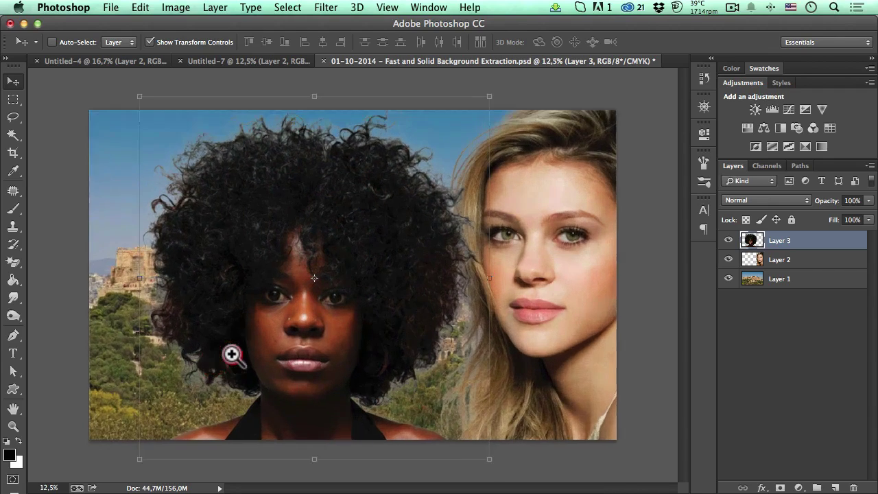
pyautogui.keyDown('super'); pyautogui.click(216, 361); pyautogui.keyUp('super')
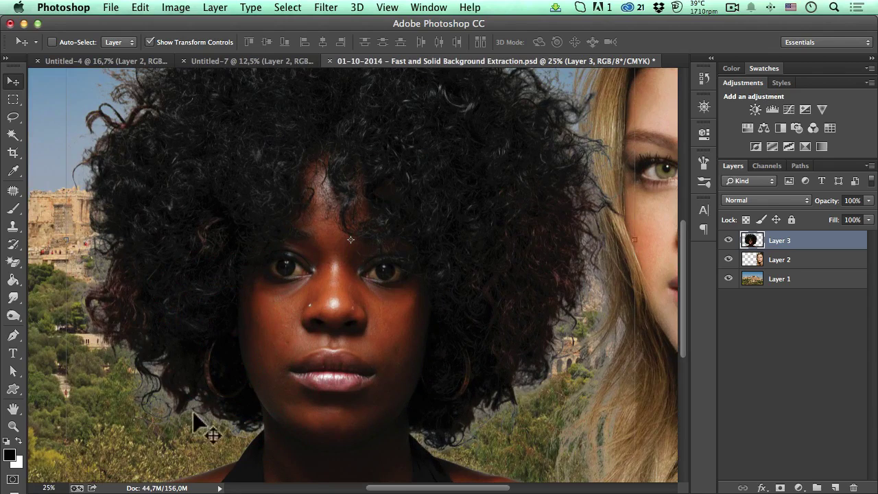
pyautogui.keyDown('alt'); pyautogui.keyDown('super'); pyautogui.click(220, 334); pyautogui.keyUp('super'); pyautogui.keyUp('alt')
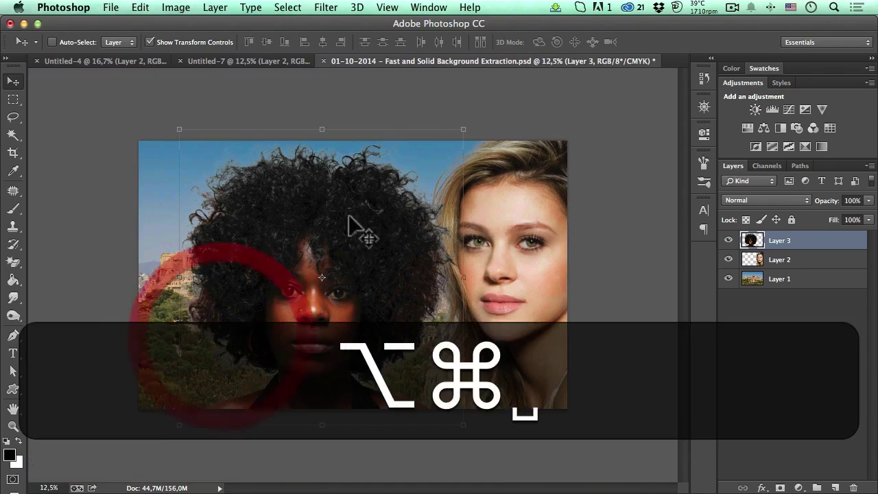
# - Scale the curly-haired cutout to about 78% and move it to the lower left of the Acropolis image
pyautogui.press('super+t')
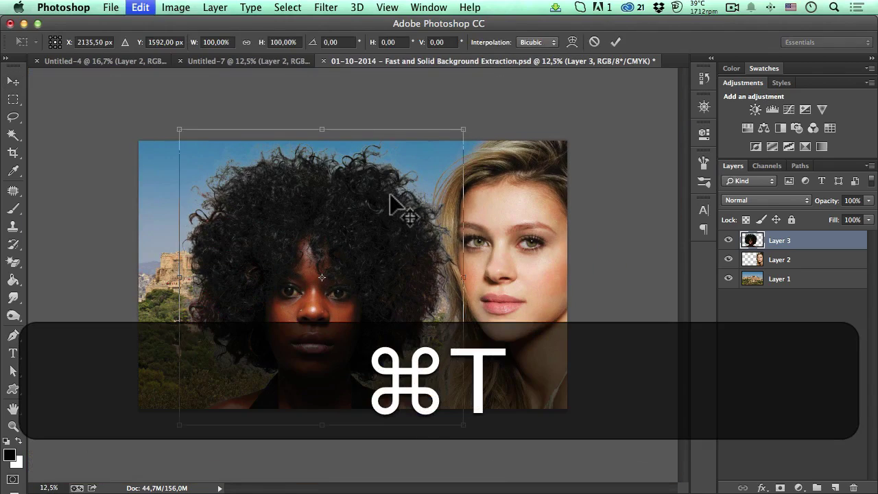
pyautogui.moveTo(464, 129); pyautogui.dragTo(415, 148)
pyautogui.moveTo(329, 225); pyautogui.dragTo(285, 242)
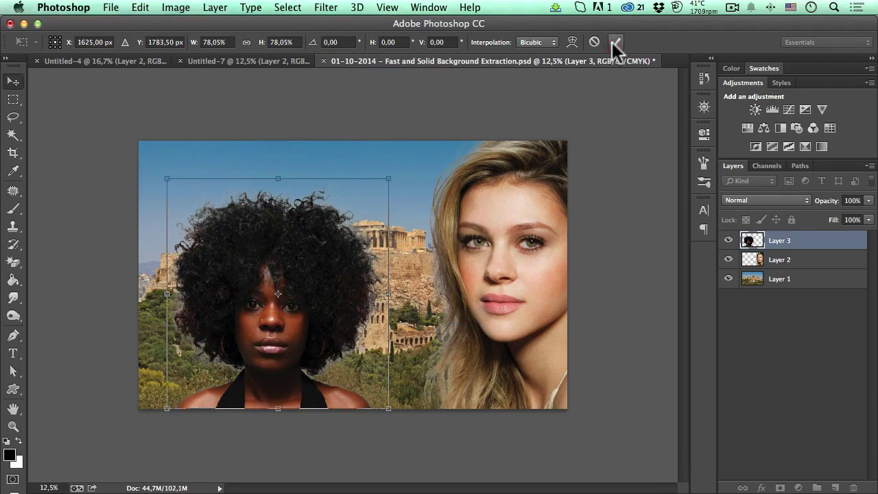
pyautogui.click(616, 43)
# - Inspect the scaled cutout's hair up close and rename its layer Dark hair
pyautogui.keyDown('super'); pyautogui.click(314, 277); pyautogui.keyUp('super')
pyautogui.keyDown('super'); pyautogui.click(310, 277); pyautogui.keyUp('super')
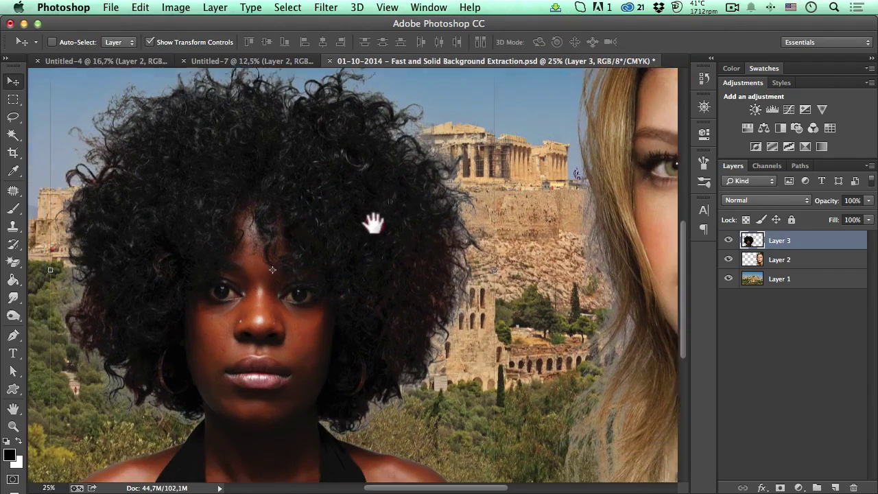
pyautogui.moveTo(374, 223); pyautogui.dragTo(389, 212)
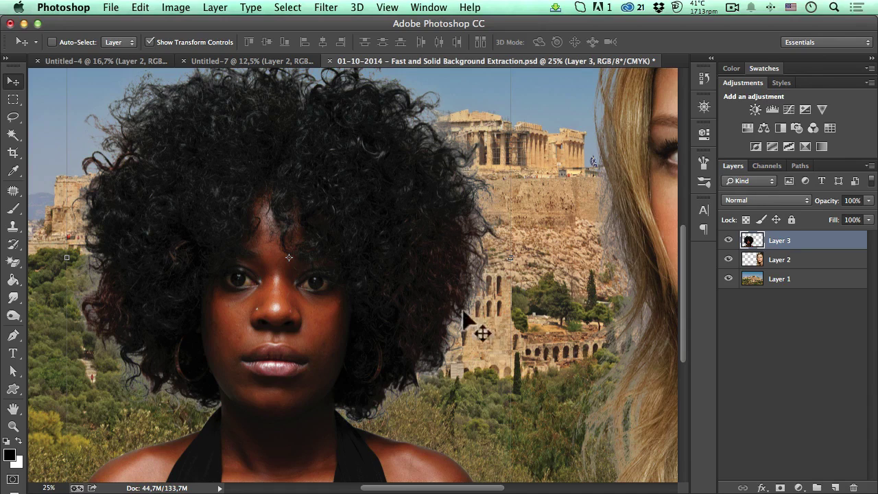
pyautogui.doubleClick(780, 241)
pyautogui.write('Dar')
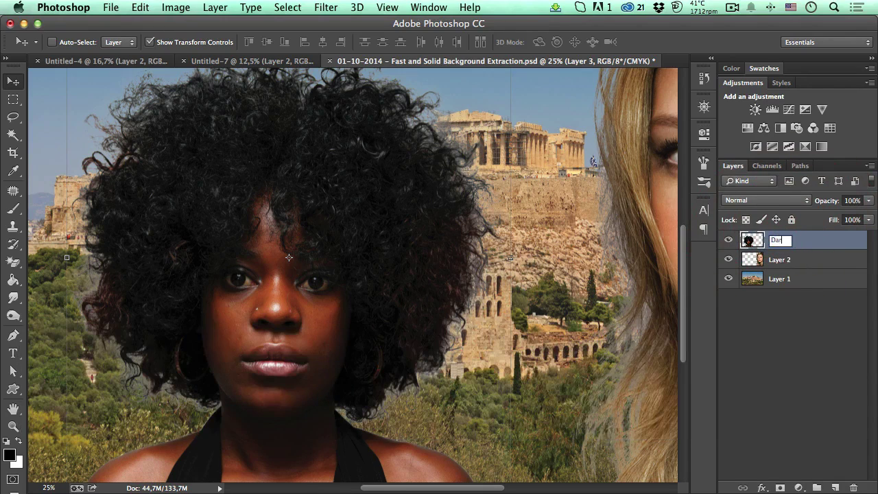
pyautogui.write('k hair')
pyautogui.press('Return')
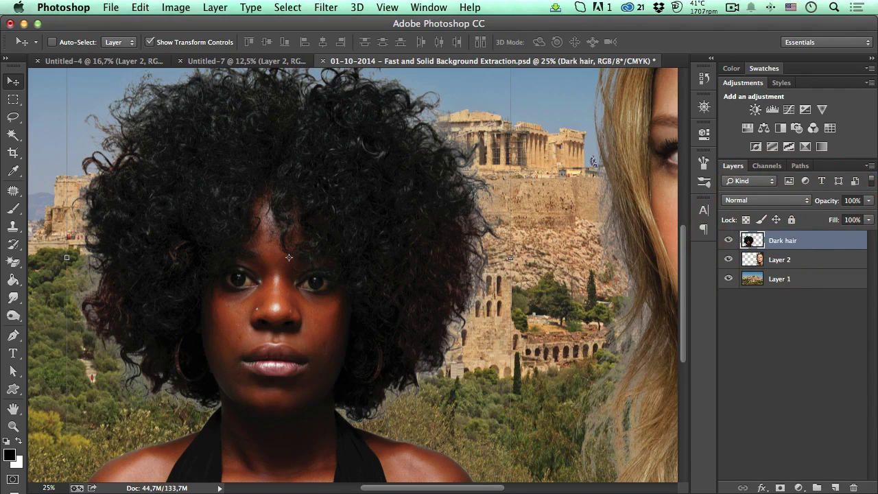
# - Duplicate the Dark hair layer and hide the copy, keeping the original visible
pyautogui.moveTo(810, 251); pyautogui.dragTo(835, 488)
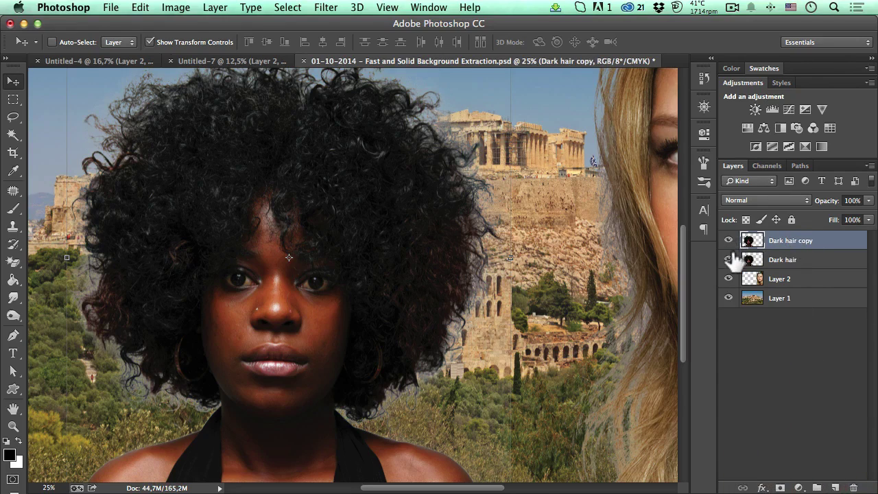
pyautogui.click(729, 260)
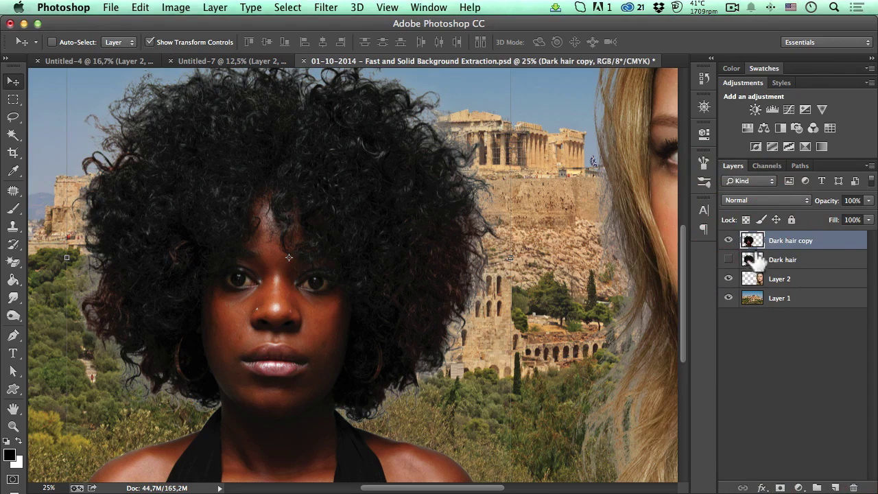
pyautogui.click(728, 240)
pyautogui.click(729, 260)
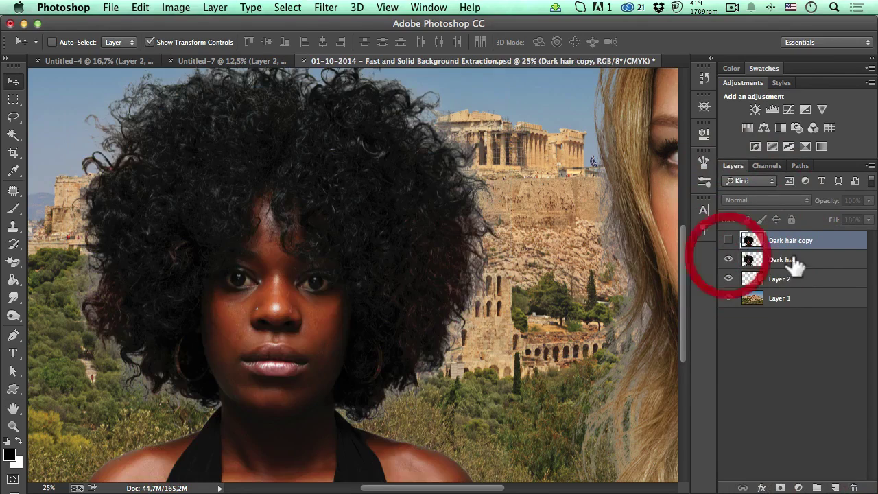
# - Open the Blending Options of the Dark hair layer and try out the This Layer sliders of Blend If
pyautogui.click(824, 262)
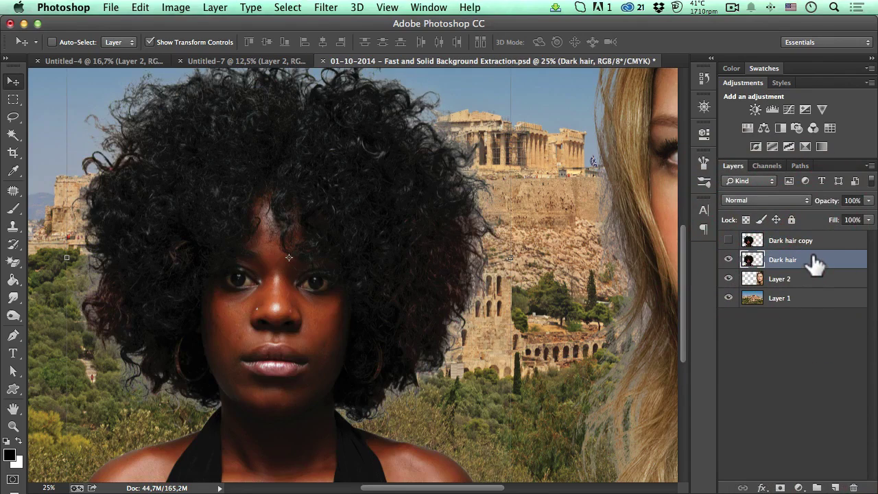
pyautogui.rightClick(815, 259)
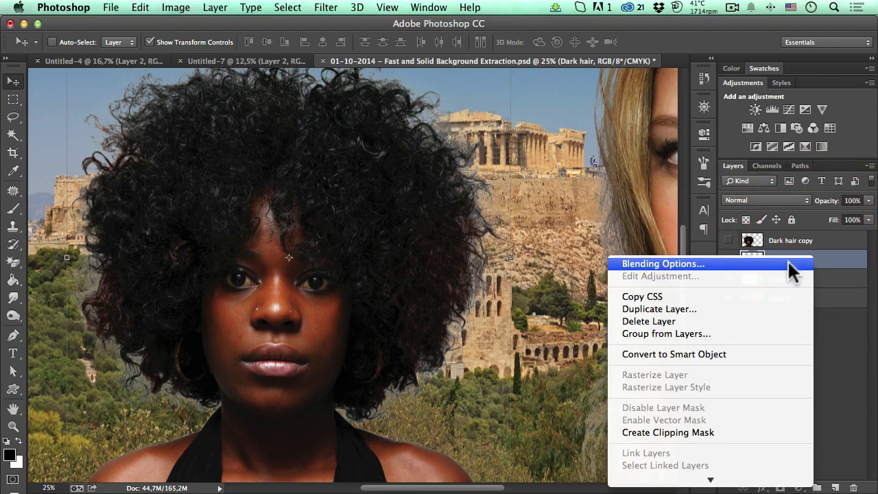
pyautogui.click(789, 265)
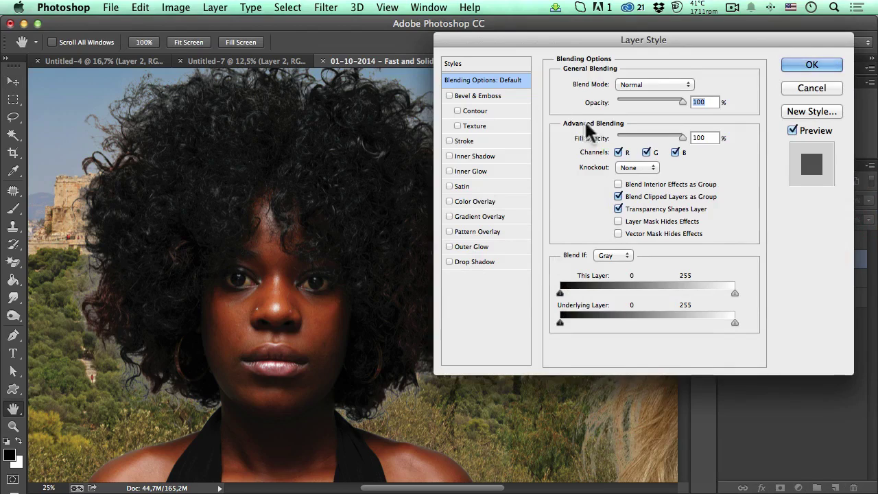
pyautogui.click(500, 81)
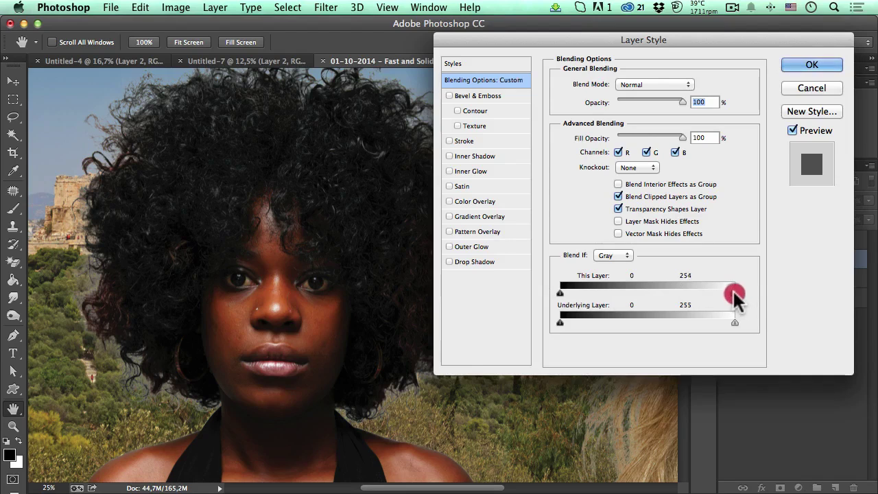
pyautogui.moveTo(735, 295)
pyautogui.mouseDown()
pyautogui.moveTo(608, 284)
pyautogui.moveTo(751, 298)
pyautogui.mouseUp()
pyautogui.click(607, 289)
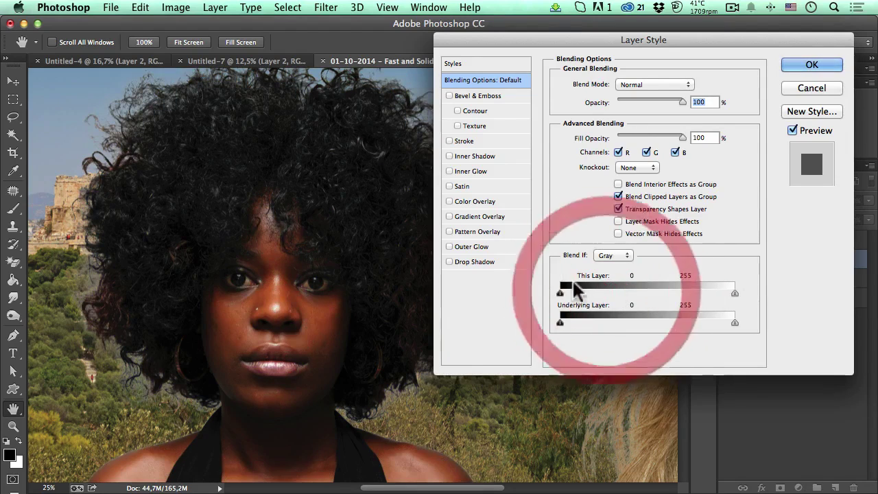
pyautogui.moveTo(561, 291)
pyautogui.mouseDown()
pyautogui.moveTo(631, 291)
pyautogui.moveTo(588, 280)
pyautogui.moveTo(560, 291)
pyautogui.mouseUp()
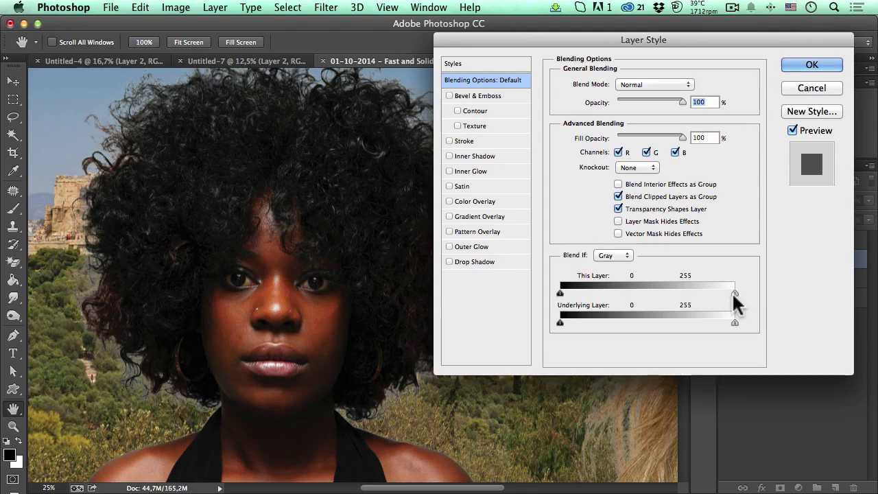
# - Split the white This Layer slider of Blend If to 0 / 255 and compare the result with the preview off and on
pyautogui.press('alt')
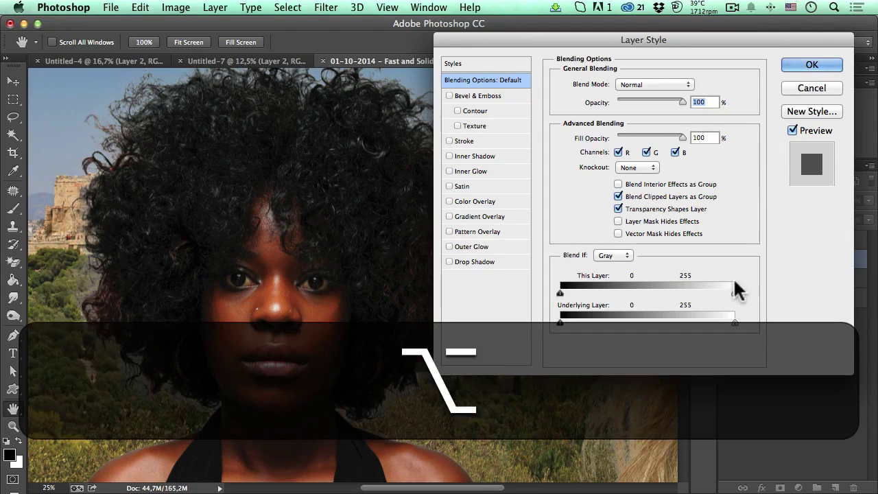
pyautogui.press('alt')
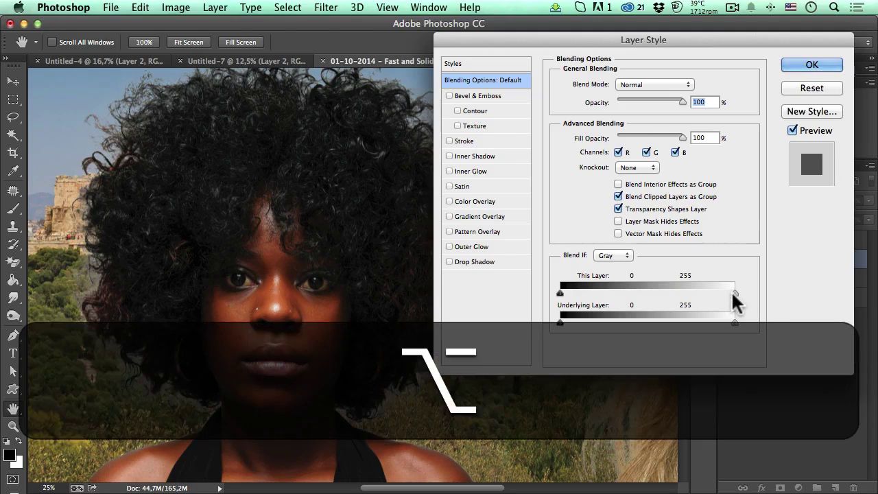
pyautogui.moveTo(734, 292); pyautogui.dragTo(527, 296)
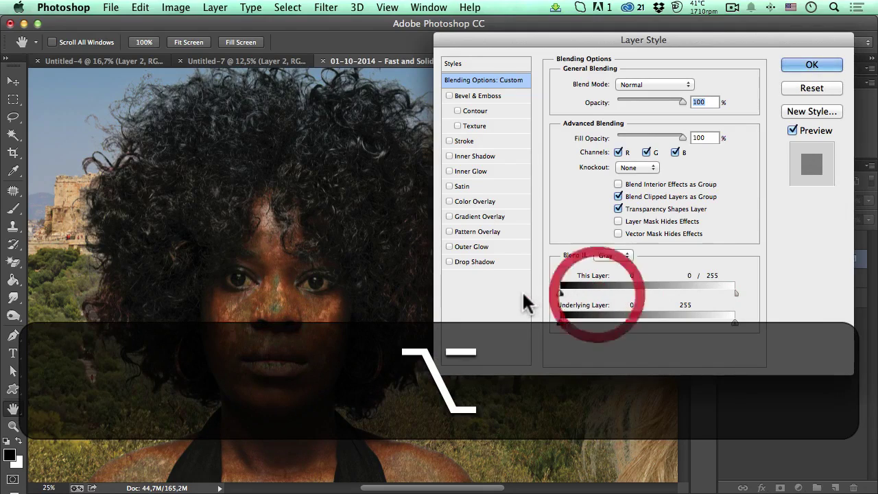
pyautogui.click(793, 131)
pyautogui.click(794, 130)
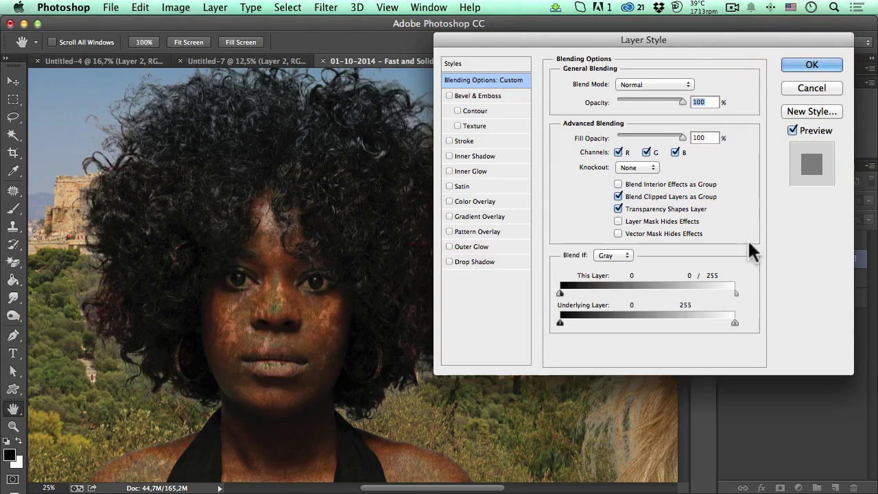
# - Lower the outer half of the white This Layer slider to about 192 and apply the blending options
pyautogui.moveTo(736, 294); pyautogui.dragTo(692, 291)
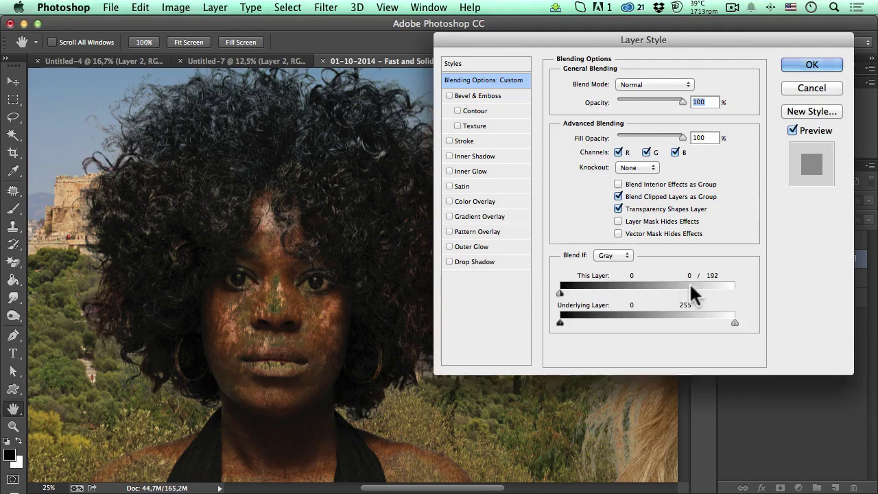
pyautogui.moveTo(694, 291); pyautogui.dragTo(695, 291)
pyautogui.click(797, 60)
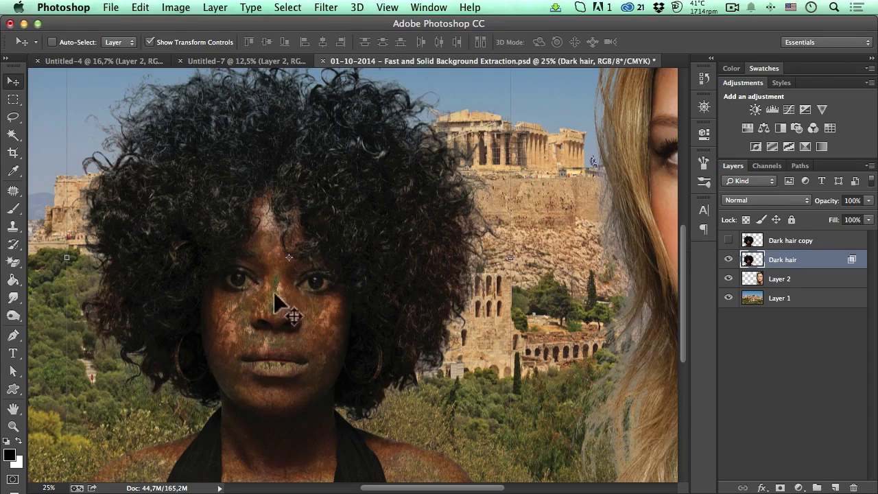
# - Show the Dark hair copy layer, add a layer mask to it and invert the mask to black
pyautogui.click(729, 240)
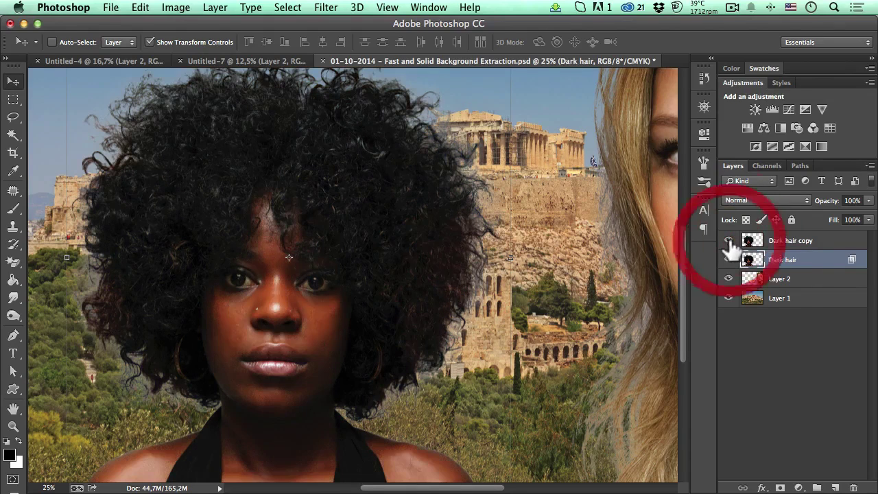
pyautogui.click(783, 243)
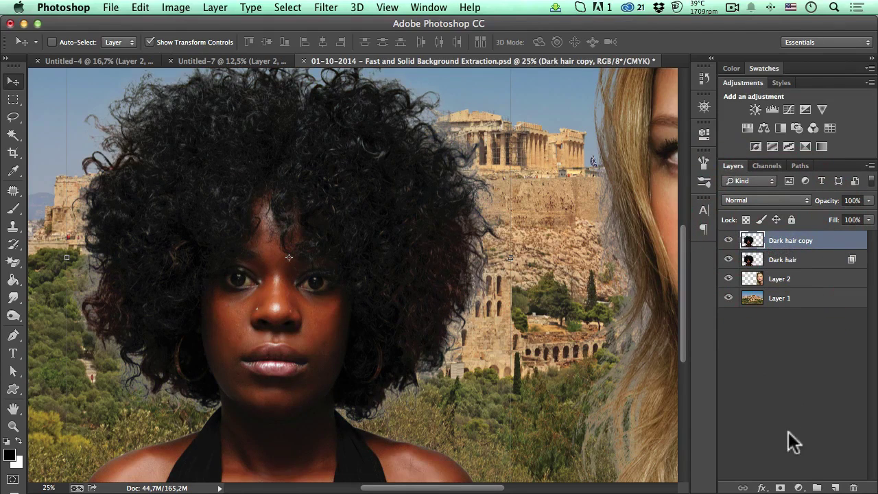
pyautogui.click(781, 488)
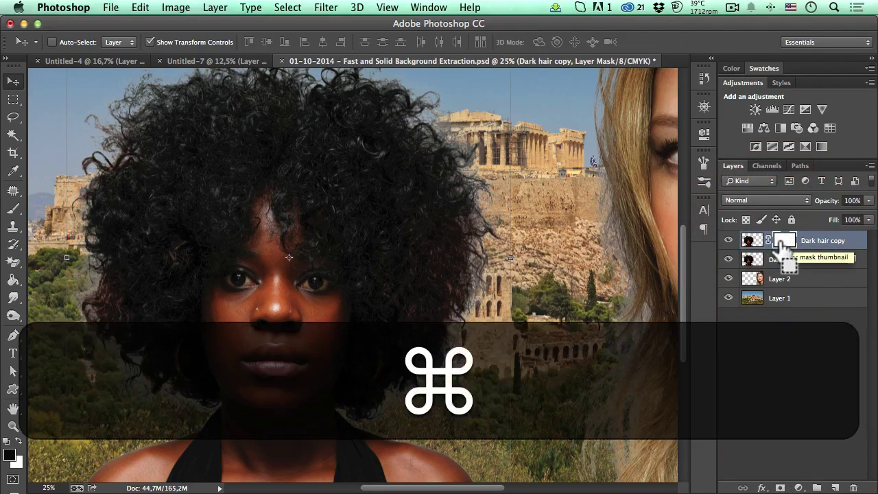
pyautogui.press('super+i')
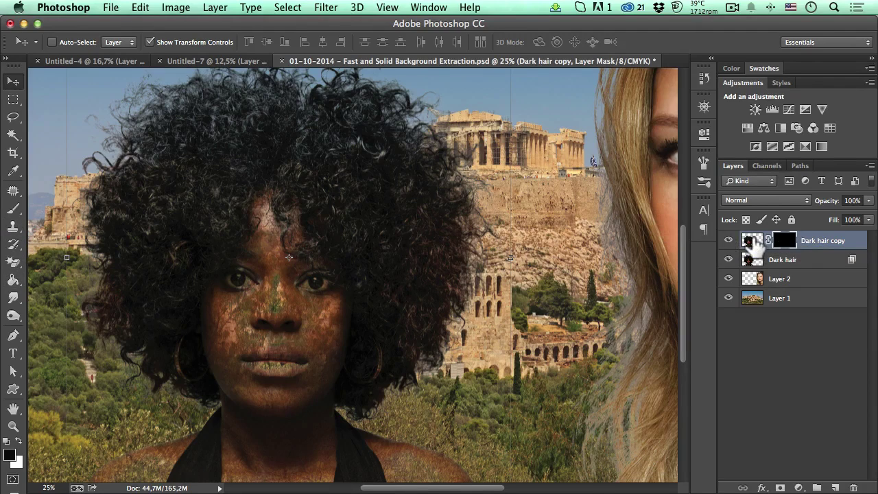
# - Paint white on the Dark hair copy mask over the face, body and inner hair, enlarging the Brush from 250 to 600
pyautogui.click(13, 209)
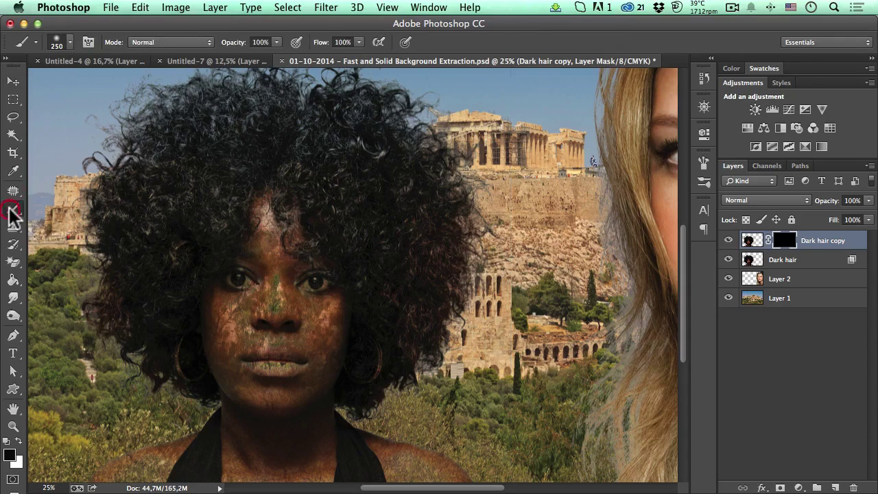
pyautogui.click(18, 440)
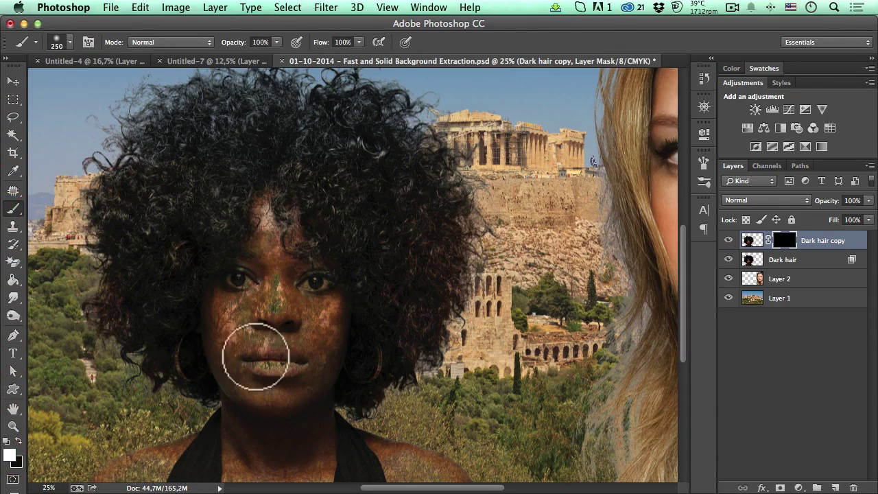
pyautogui.click(242, 240)
pyautogui.moveTo(242, 241)
pyautogui.mouseDown()
pyautogui.moveTo(290, 270)
pyautogui.moveTo(320, 304)
pyautogui.moveTo(308, 349)
pyautogui.moveTo(256, 321)
pyautogui.moveTo(226, 364)
pyautogui.moveTo(286, 366)
pyautogui.moveTo(304, 398)
pyautogui.moveTo(271, 276)
pyautogui.moveTo(241, 236)
pyautogui.moveTo(275, 171)
pyautogui.moveTo(210, 201)
pyautogui.moveTo(364, 247)
pyautogui.moveTo(309, 268)
pyautogui.moveTo(418, 269)
pyautogui.moveTo(394, 306)
pyautogui.moveTo(408, 273)
pyautogui.moveTo(245, 133)
pyautogui.mouseUp()
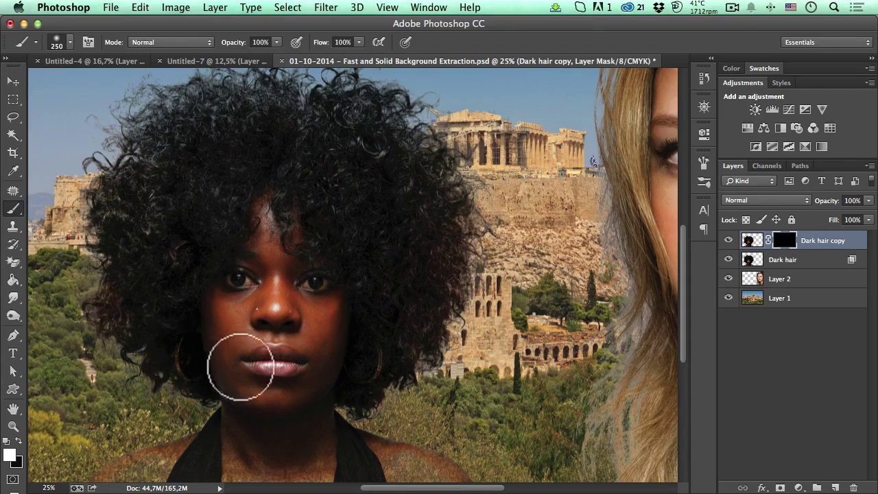
pyautogui.moveTo(275, 386)
pyautogui.mouseDown()
pyautogui.moveTo(274, 244)
pyautogui.moveTo(261, 281)
pyautogui.moveTo(205, 341)
pyautogui.moveTo(146, 339)
pyautogui.moveTo(135, 318)
pyautogui.moveTo(96, 338)
pyautogui.moveTo(186, 311)
pyautogui.moveTo(218, 325)
pyautogui.moveTo(357, 331)
pyautogui.moveTo(386, 318)
pyautogui.moveTo(391, 334)
pyautogui.moveTo(429, 341)
pyautogui.moveTo(459, 330)
pyautogui.moveTo(388, 304)
pyautogui.moveTo(470, 364)
pyautogui.mouseUp()
pyautogui.moveTo(273, 221); pyautogui.dragTo(266, 326)
pyautogui.moveTo(249, 259); pyautogui.dragTo(273, 296)
pyautogui.press(']')
pyautogui.moveTo(207, 278)
pyautogui.mouseDown()
pyautogui.moveTo(180, 310)
pyautogui.moveTo(192, 251)
pyautogui.moveTo(251, 196)
pyautogui.moveTo(351, 223)
pyautogui.mouseUp()
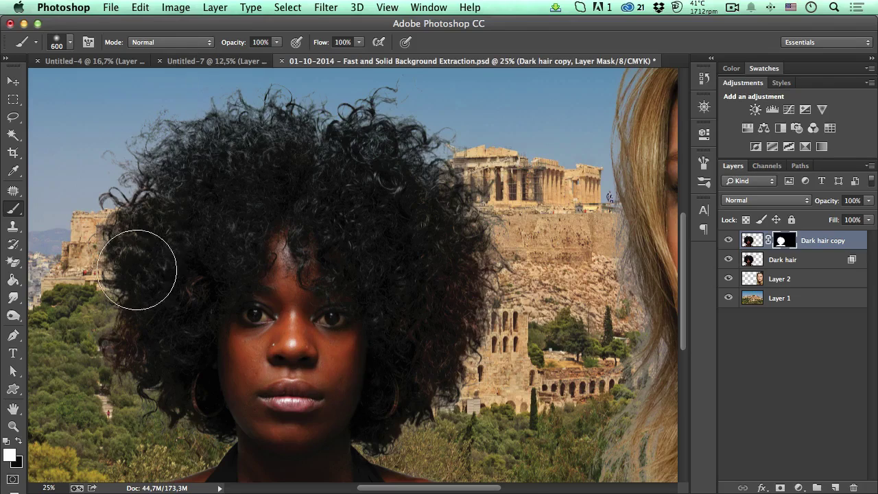
# - Set the brush opacity to 40% and compare the hair with and without the last mask stroke
pyautogui.moveTo(232, 48); pyautogui.dragTo(204, 48)
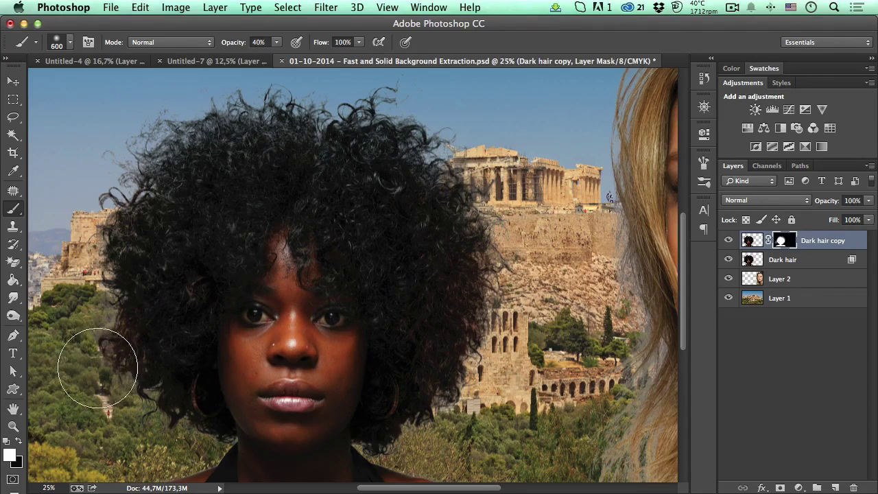
pyautogui.press('super+z')
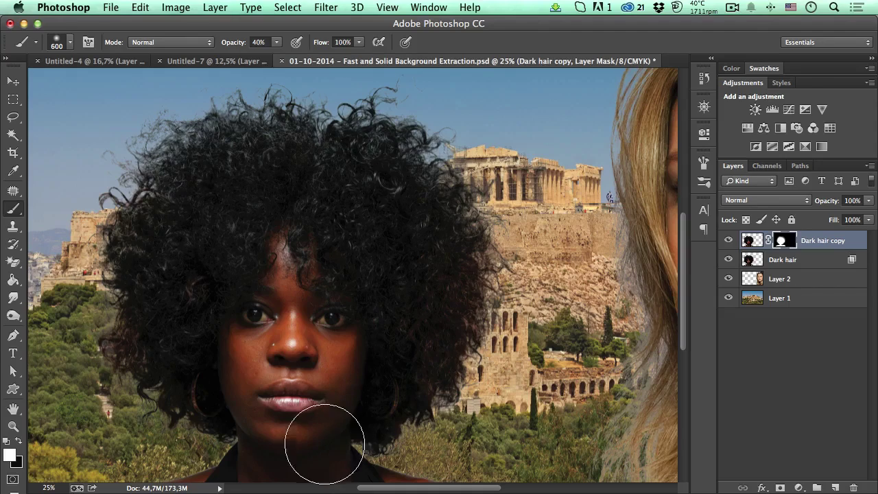
pyautogui.press('super+z')
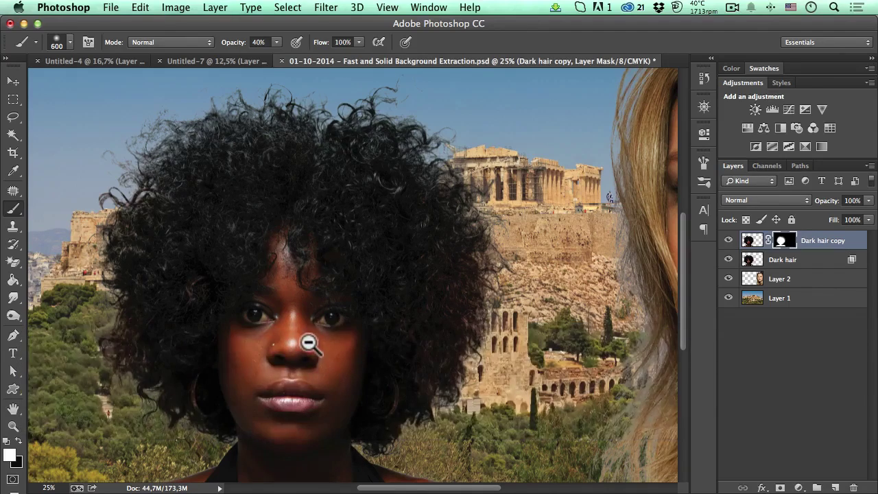
pyautogui.keyDown('alt'); pyautogui.keyDown('super'); pyautogui.click(308, 343); pyautogui.keyUp('super'); pyautogui.keyUp('alt')
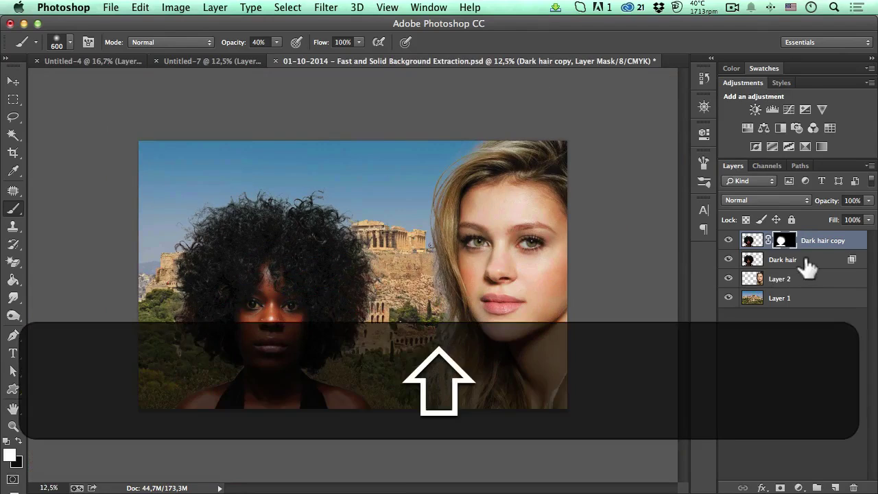
# - Group the Dark hair and Dark hair copy layers as Dark Hair and convert the group to a smart object
pyautogui.keyDown('shift'); pyautogui.click(807, 265); pyautogui.keyUp('shift')
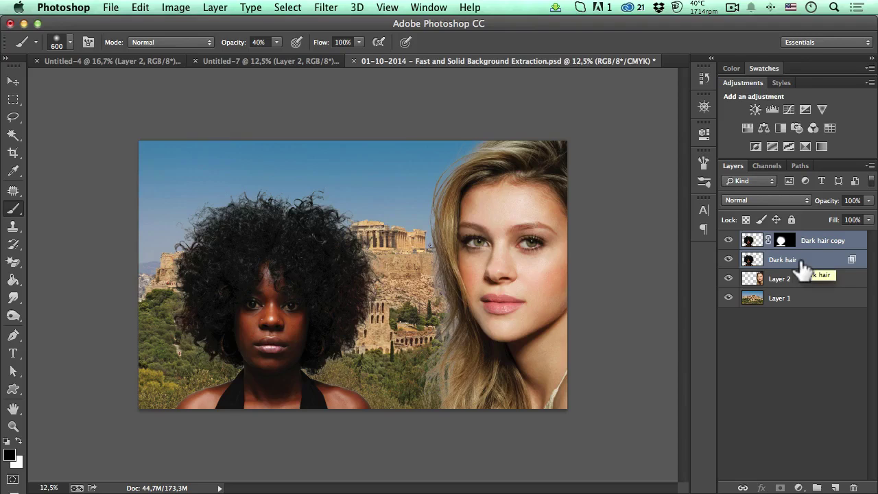
pyautogui.press('super')
pyautogui.press('super+g')
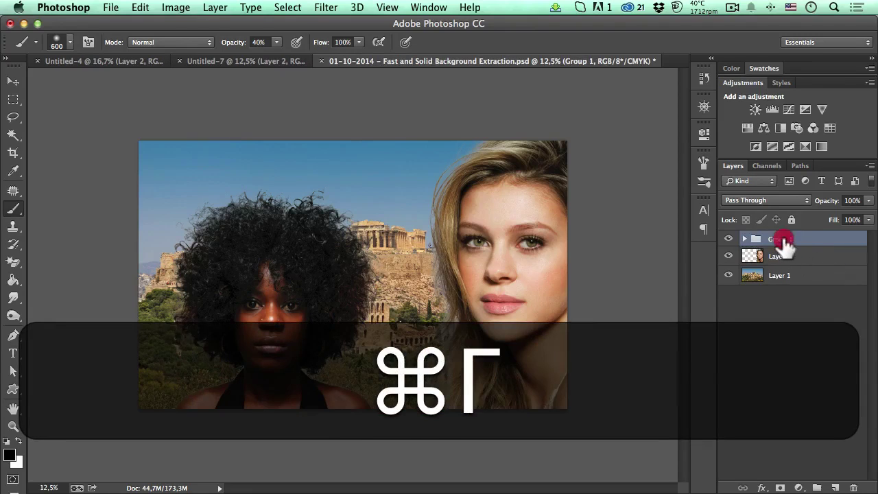
pyautogui.doubleClick(783, 239)
pyautogui.press('shift')
pyautogui.write('Dark Hair')
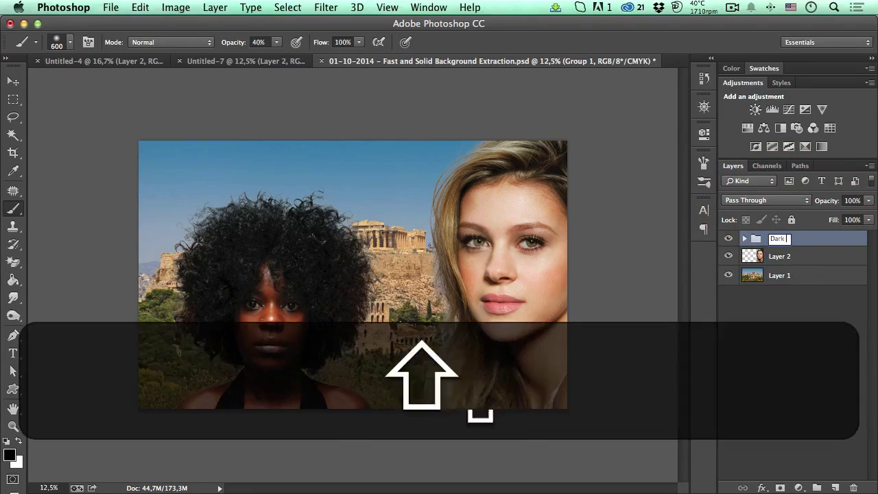
pyautogui.press('Return')
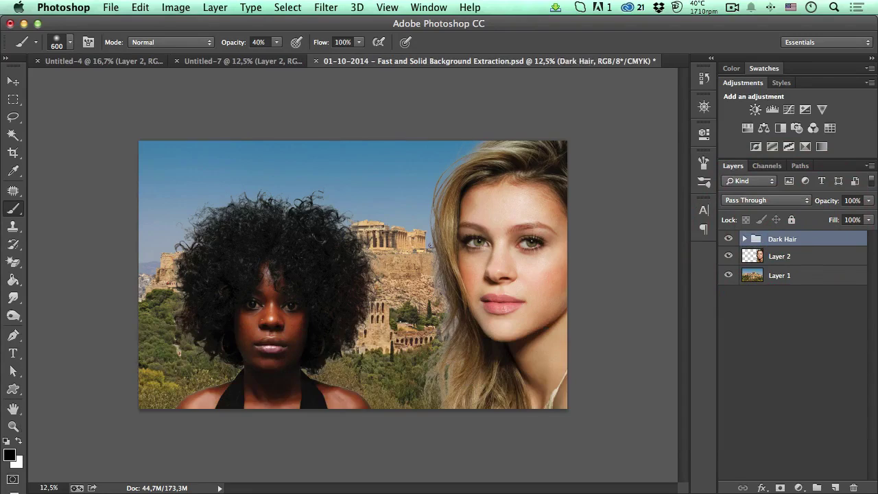
pyautogui.rightClick(812, 236)
pyautogui.click(747, 216)
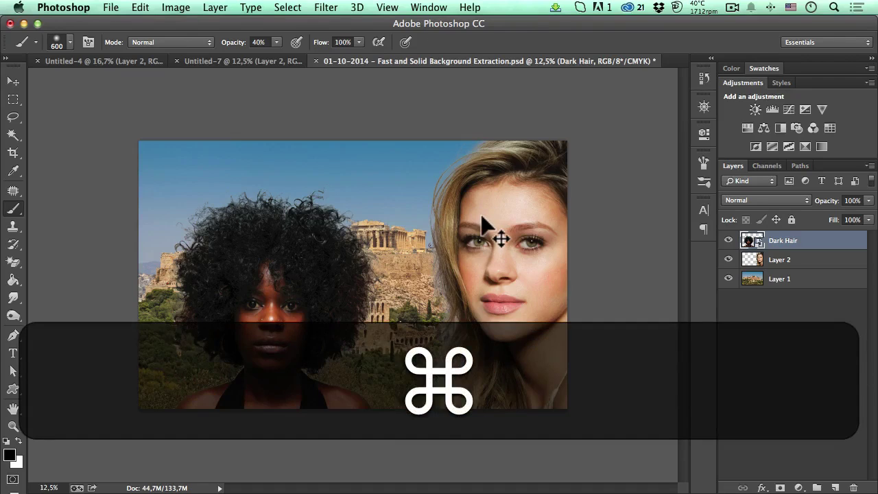
# - Scale the Dark Hair smart object to about 59% and place it in the lower left corner of the Acropolis image
pyautogui.press('super+t')
pyautogui.moveTo(394, 174); pyautogui.dragTo(354, 214)
pyautogui.moveTo(285, 254); pyautogui.dragTo(250, 291)
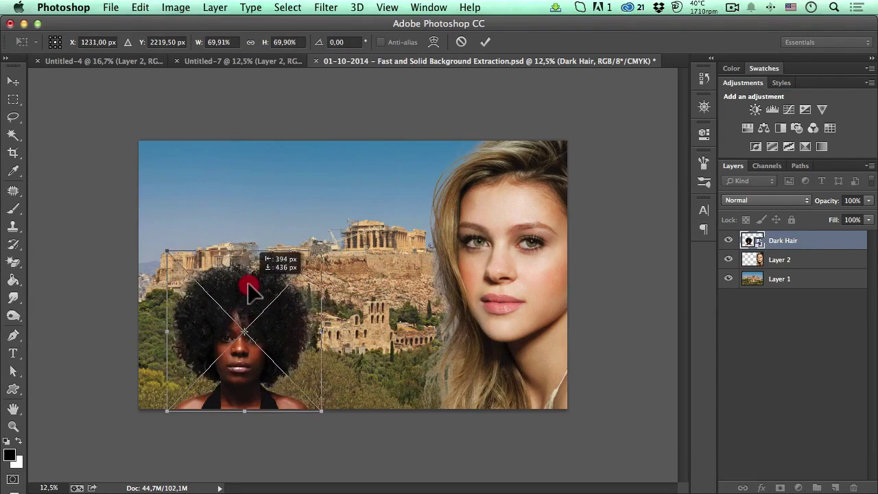
pyautogui.moveTo(322, 252); pyautogui.dragTo(299, 260)
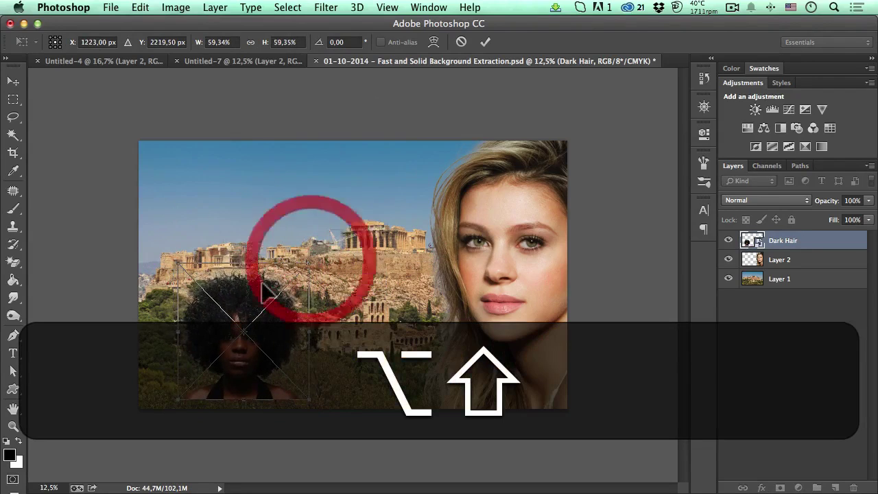
pyautogui.moveTo(253, 298); pyautogui.dragTo(233, 303)
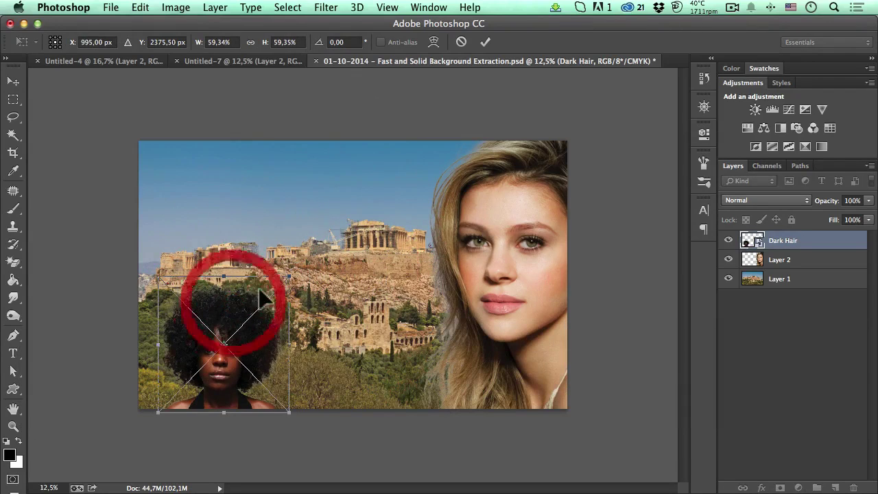
pyautogui.click(489, 43)
# - Select Layer 2 and move the blonde portrait left until her whole head and shoulder are inside the image
pyautogui.press('b')
pyautogui.click(783, 262)
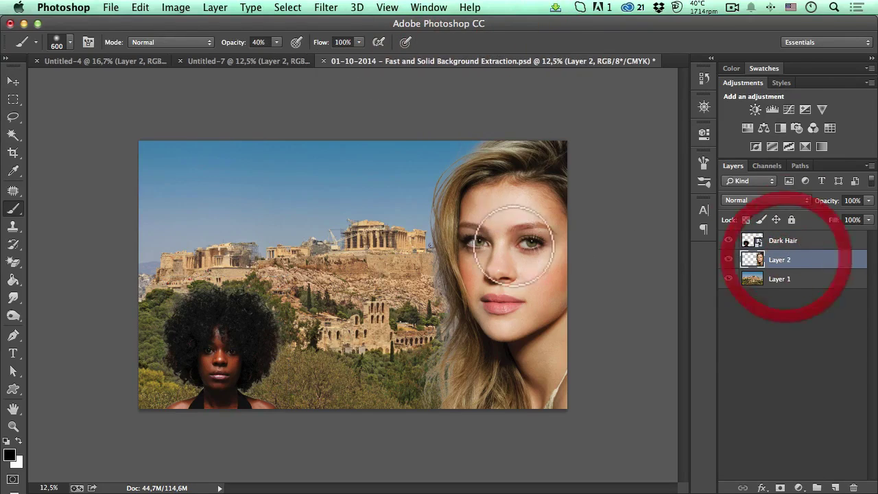
pyautogui.press('super+plus')
pyautogui.press('v')
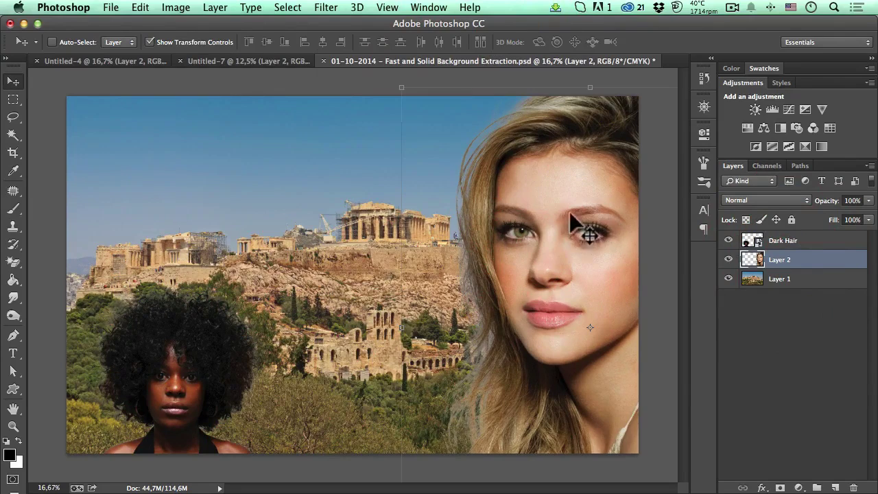
pyautogui.moveTo(580, 230)
pyautogui.mouseDown()
pyautogui.moveTo(451, 213)
pyautogui.moveTo(417, 220)
pyautogui.mouseUp()
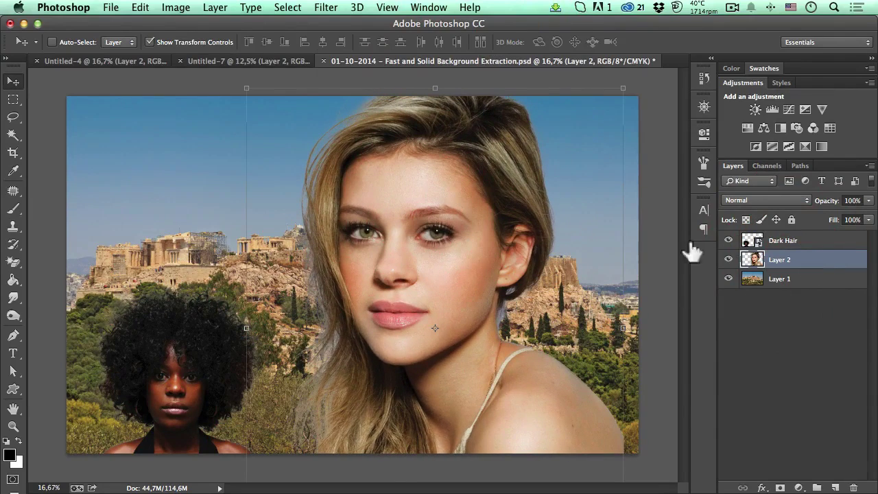
# - Scale Layer 2, the blonde portrait, to about 74% and fit it to the image's full height over the right half
pyautogui.press('super+t')
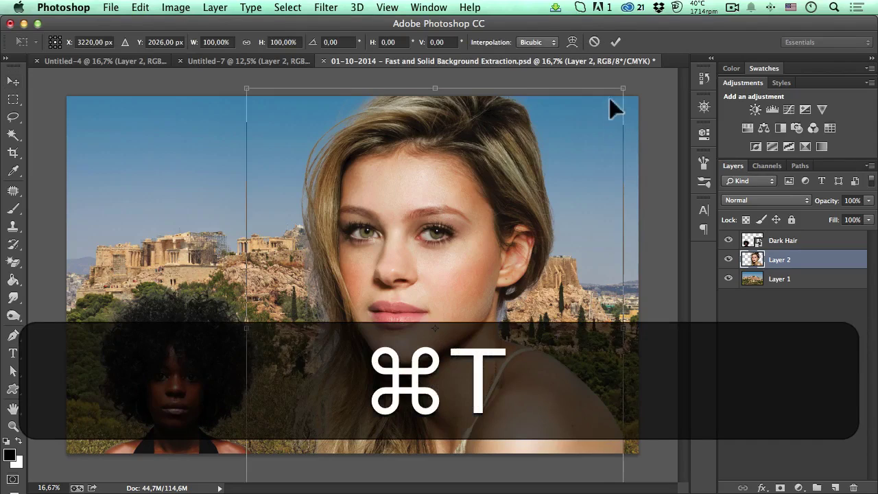
pyautogui.moveTo(625, 86); pyautogui.dragTo(551, 127)
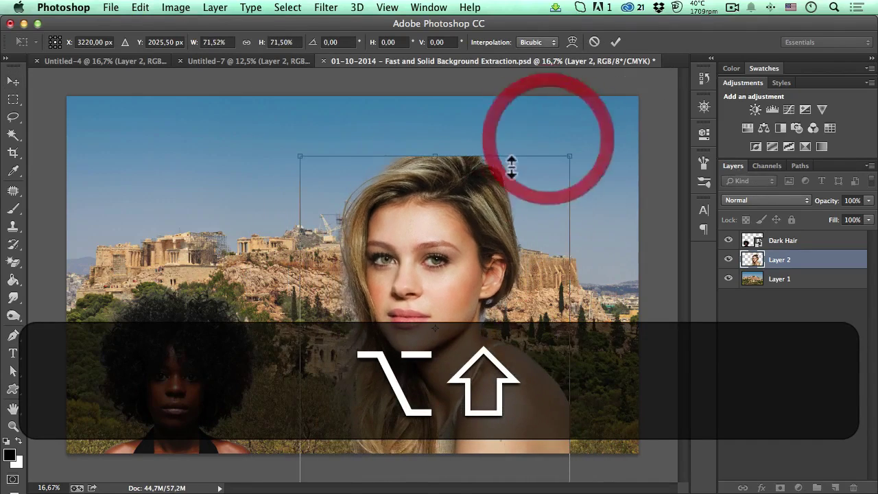
pyautogui.moveTo(456, 213); pyautogui.dragTo(448, 182)
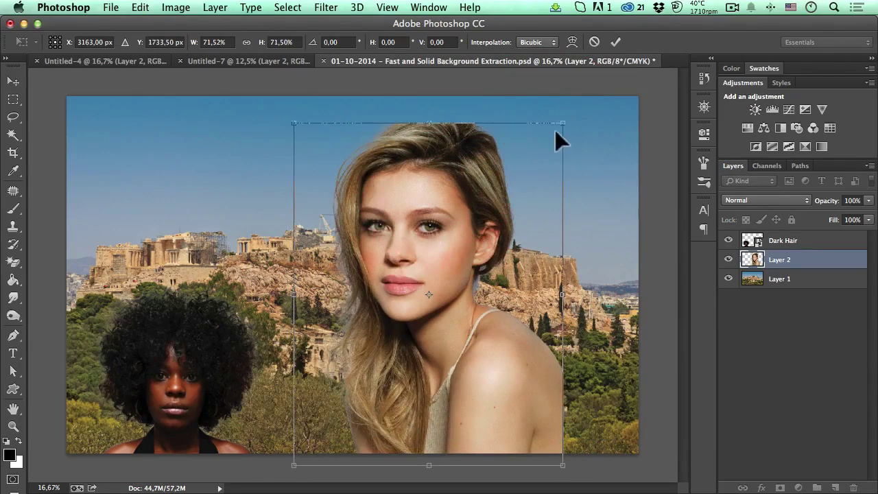
pyautogui.moveTo(560, 127)
pyautogui.mouseDown()
pyautogui.moveTo(549, 134)
pyautogui.moveTo(567, 117)
pyautogui.mouseUp()
pyautogui.moveTo(493, 148); pyautogui.dragTo(504, 128)
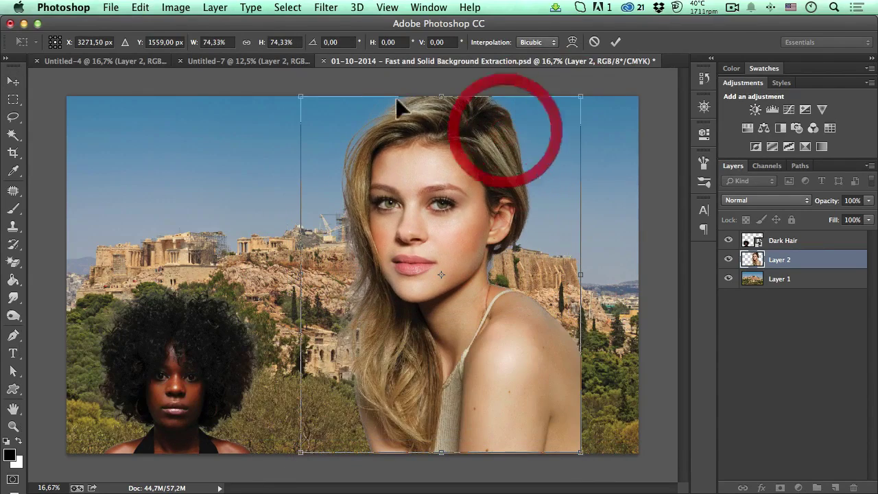
pyautogui.click(618, 41)
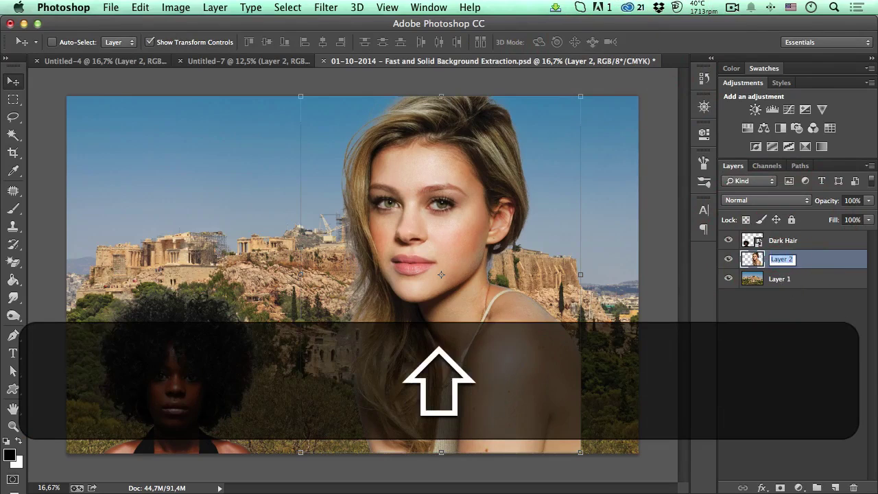
# - Rename Layer 2 as Blonde hair, then duplicate it and hide the original below the copy
pyautogui.write('Blonde hair')
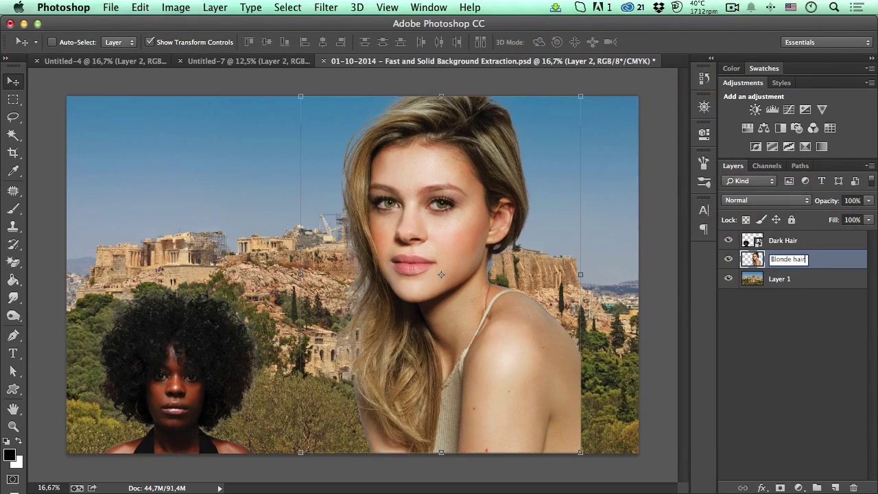
pyautogui.press('Return')
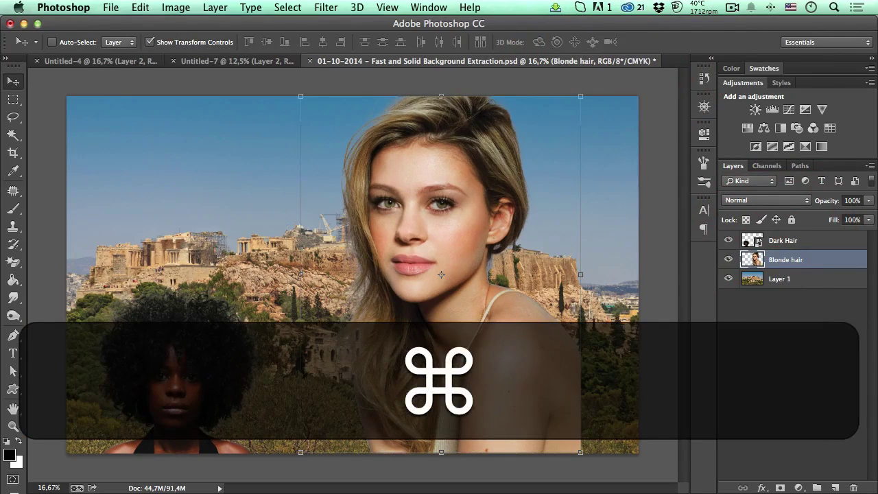
pyautogui.press('super+j')
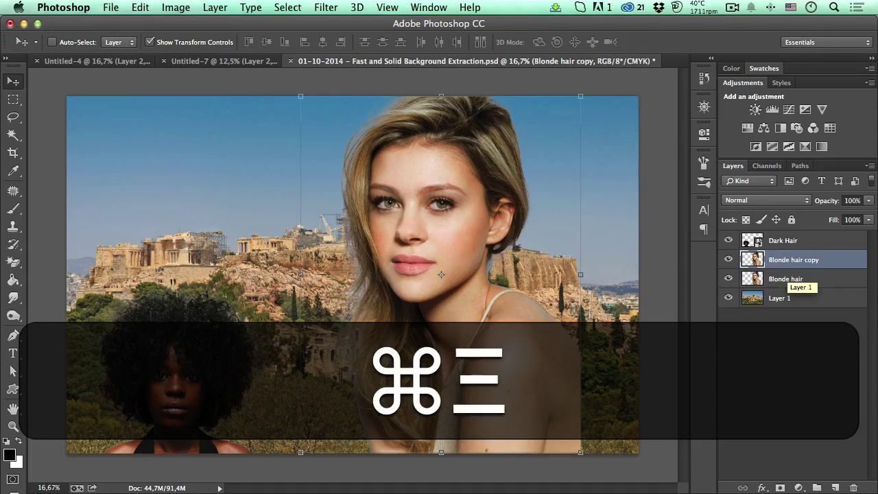
pyautogui.click(729, 278)
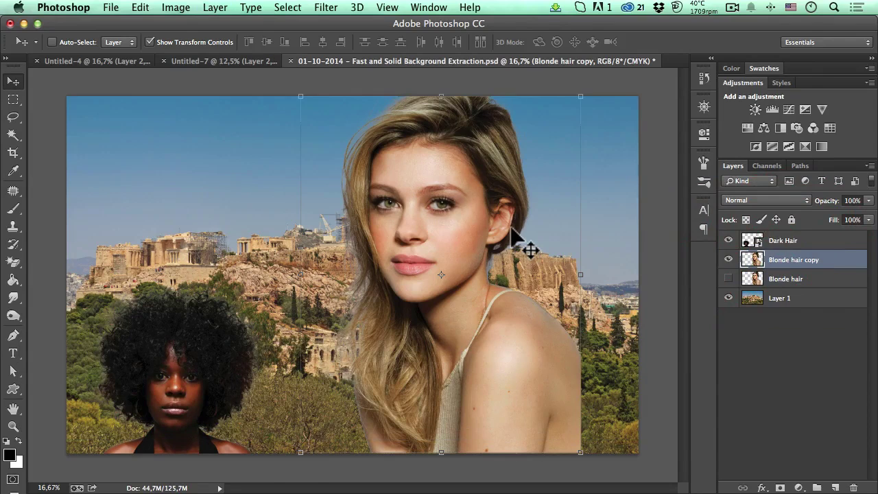
# - In the Blonde hair copy's blending options, split the This Layer white Blend If slider to about 113 / 200 and apply
pyautogui.rightClick(820, 263)
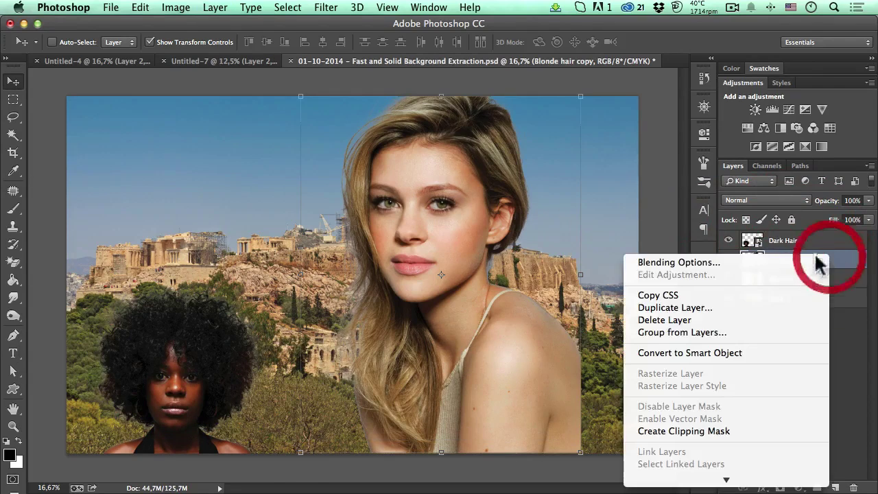
pyautogui.click(765, 257)
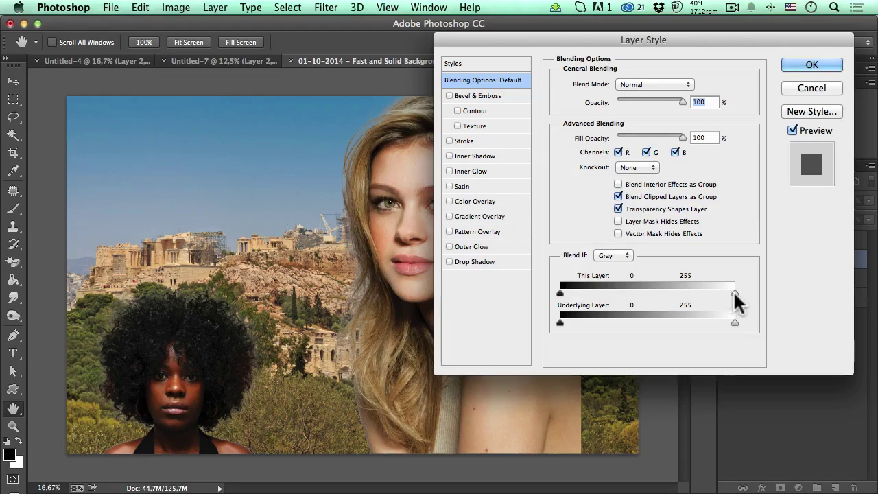
pyautogui.moveTo(735, 293); pyautogui.dragTo(536, 286)
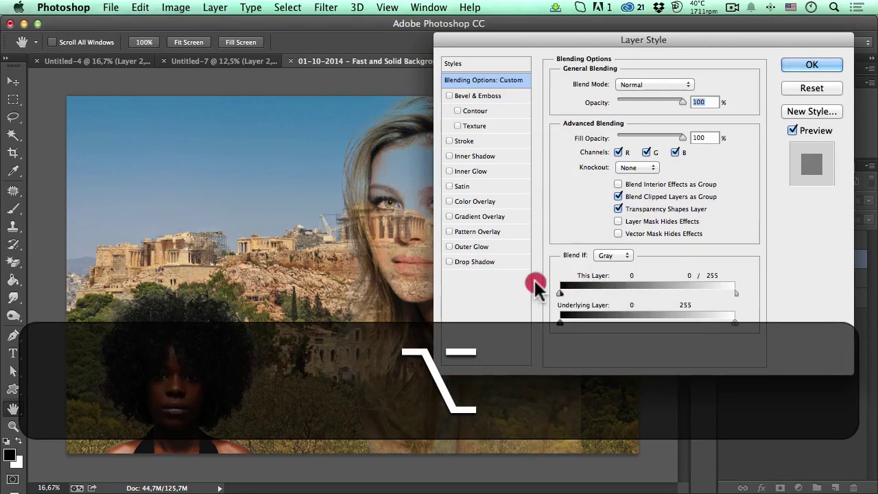
pyautogui.moveTo(737, 292); pyautogui.dragTo(710, 292)
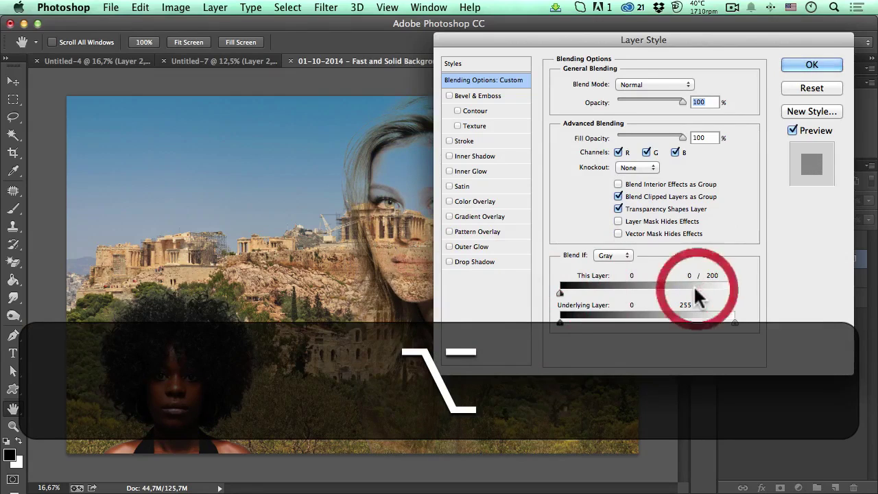
pyautogui.click(556, 292)
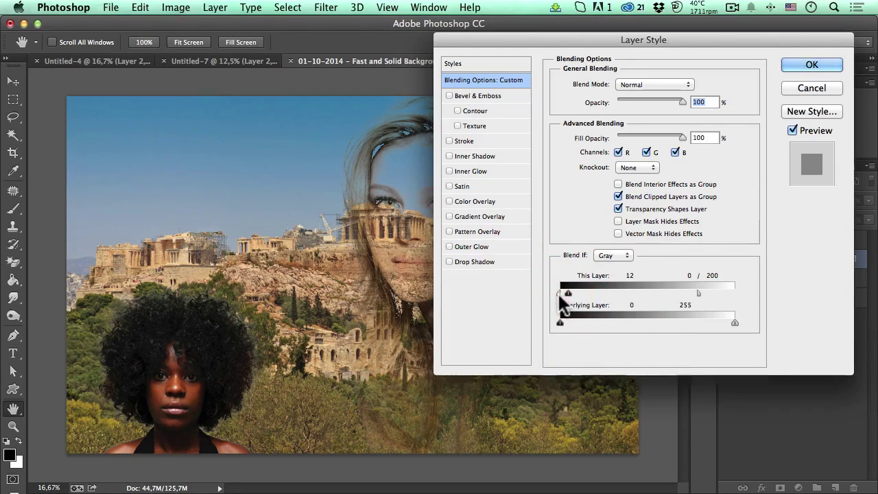
pyautogui.moveTo(562, 294); pyautogui.dragTo(637, 294)
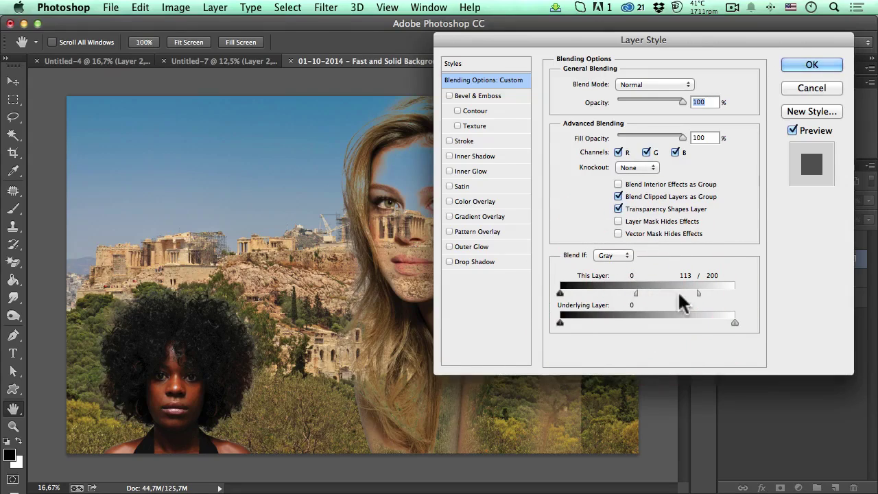
pyautogui.moveTo(699, 292); pyautogui.dragTo(699, 292)
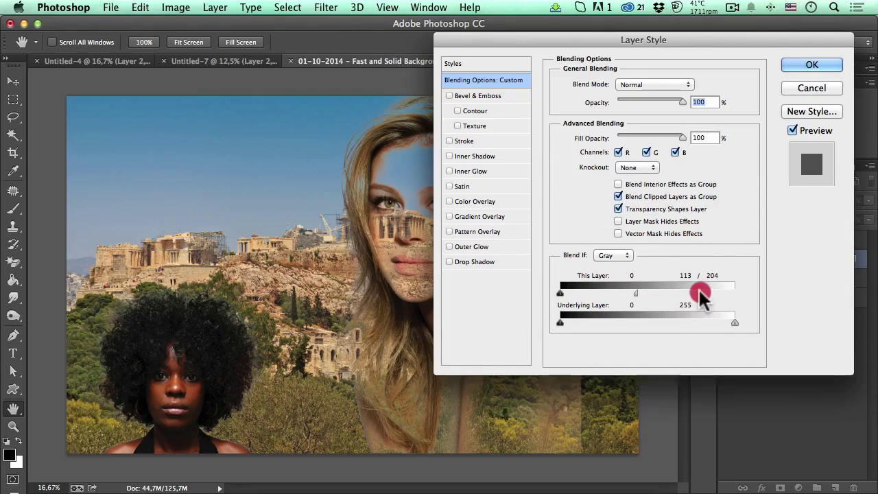
pyautogui.moveTo(699, 293); pyautogui.dragTo(698, 293)
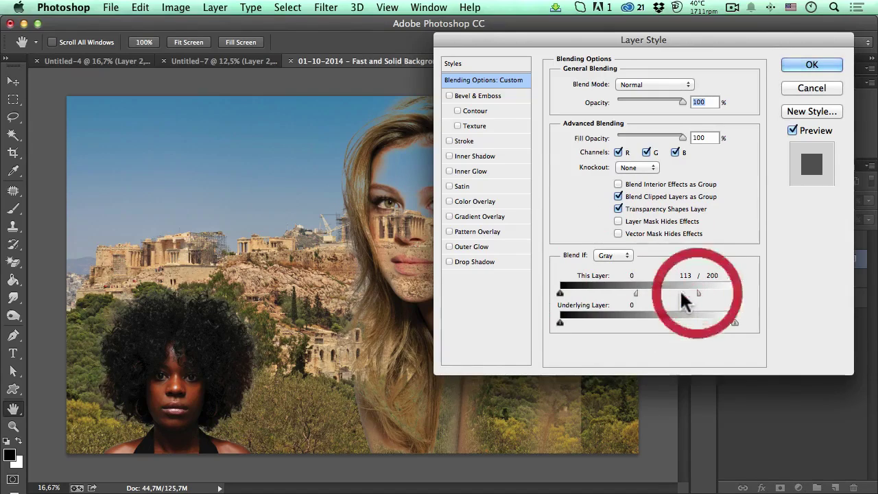
pyautogui.moveTo(636, 294); pyautogui.dragTo(633, 294)
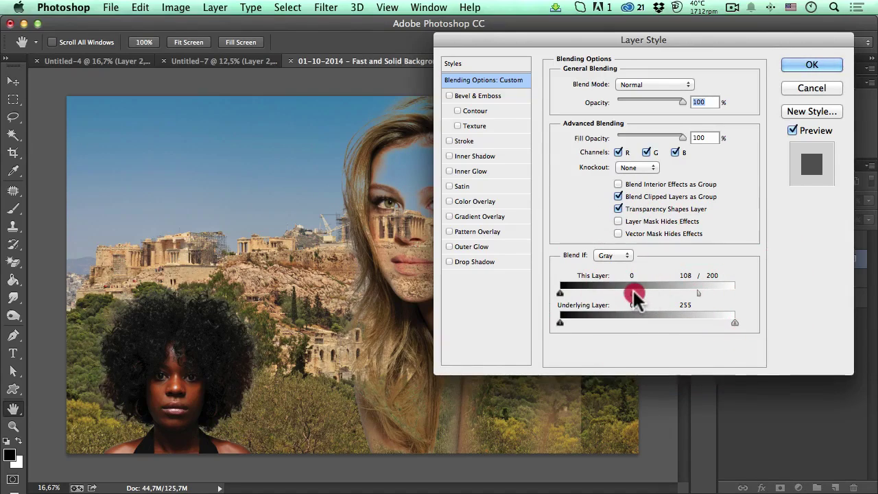
pyautogui.moveTo(638, 295); pyautogui.dragTo(637, 296)
pyautogui.click(804, 66)
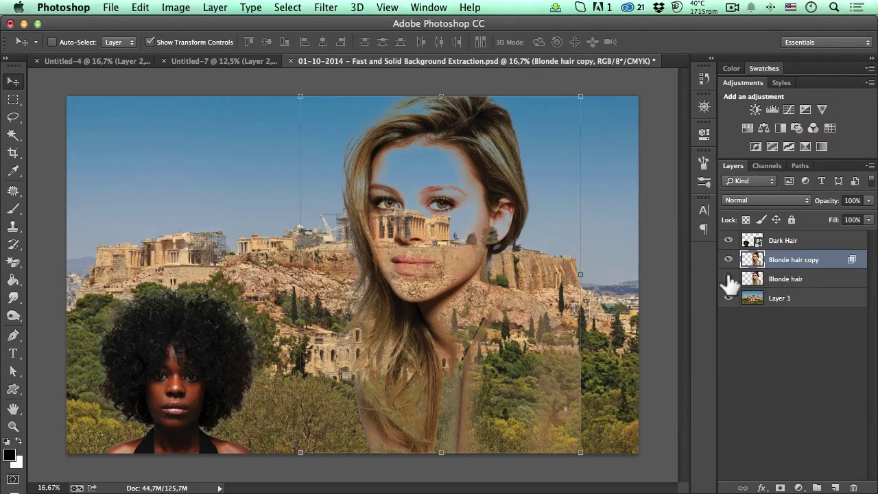
# - Move the Blonde hair layer above Blonde hair copy and make it visible
pyautogui.click(803, 287)
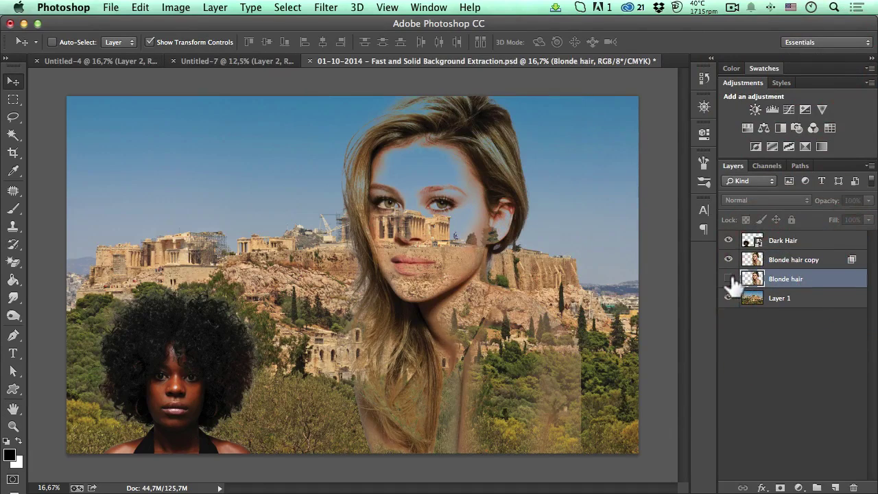
pyautogui.moveTo(789, 282); pyautogui.dragTo(789, 254)
pyautogui.click(728, 260)
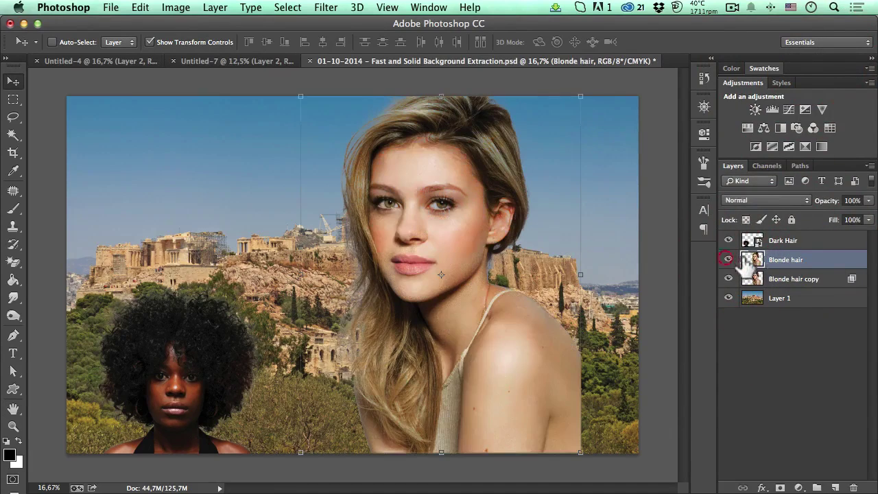
# - Add a layer mask to the Blonde hair layer and invert it to black
pyautogui.click(803, 261)
pyautogui.click(780, 488)
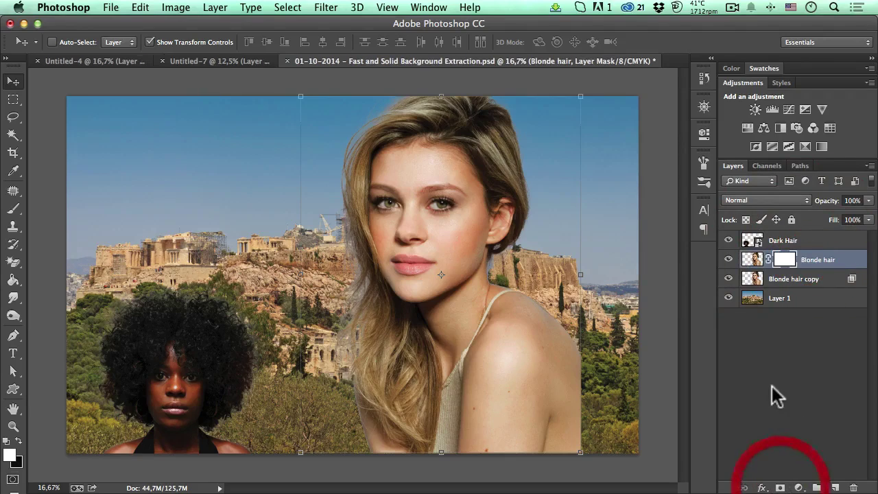
pyautogui.press('super+i')
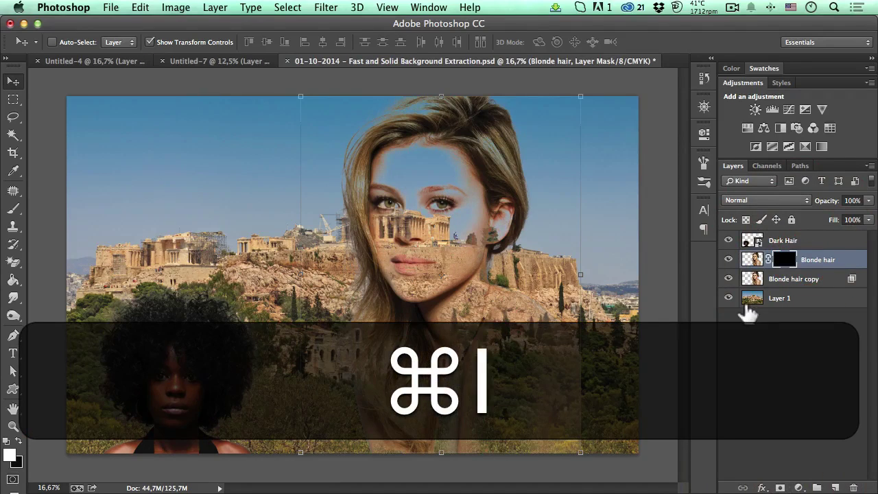
# - Paint white on the Blonde hair mask with a 600 px brush at 100% opacity to reveal the face down to the chin
pyautogui.click(380, 155)
pyautogui.moveTo(402, 251); pyautogui.dragTo(407, 222)
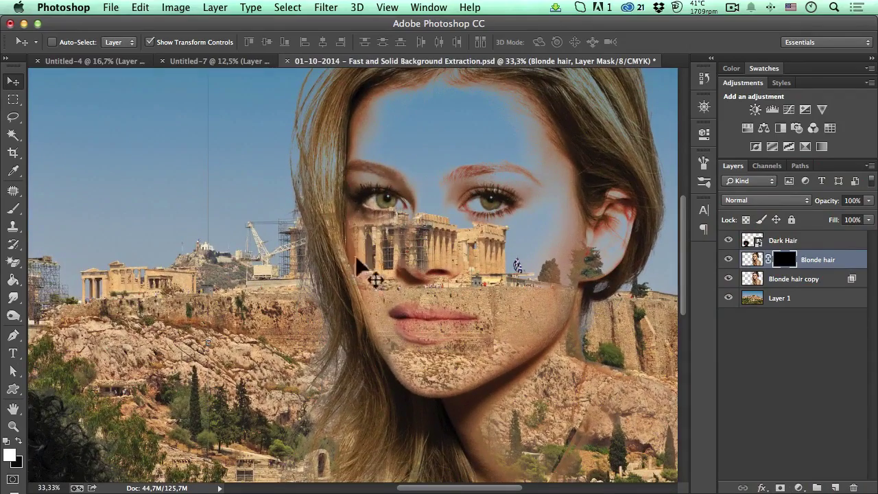
pyautogui.keyDown('alt'); pyautogui.click(422, 235); pyautogui.keyUp('alt')
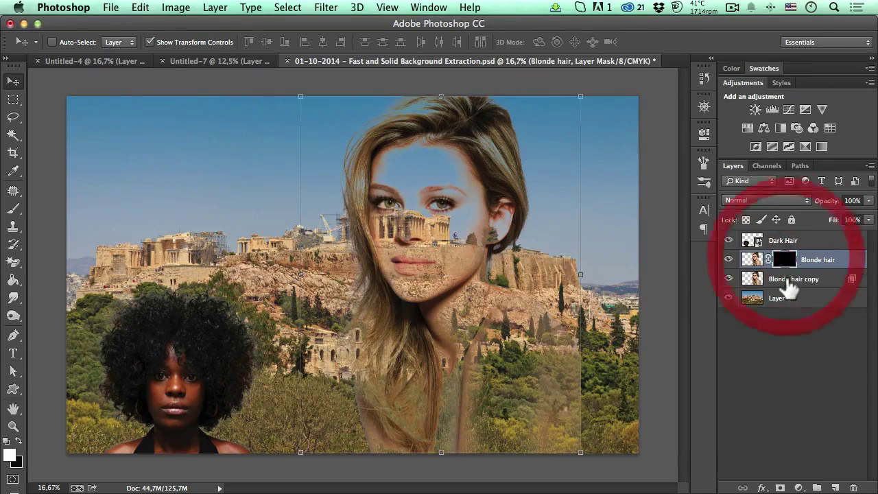
pyautogui.click(20, 209)
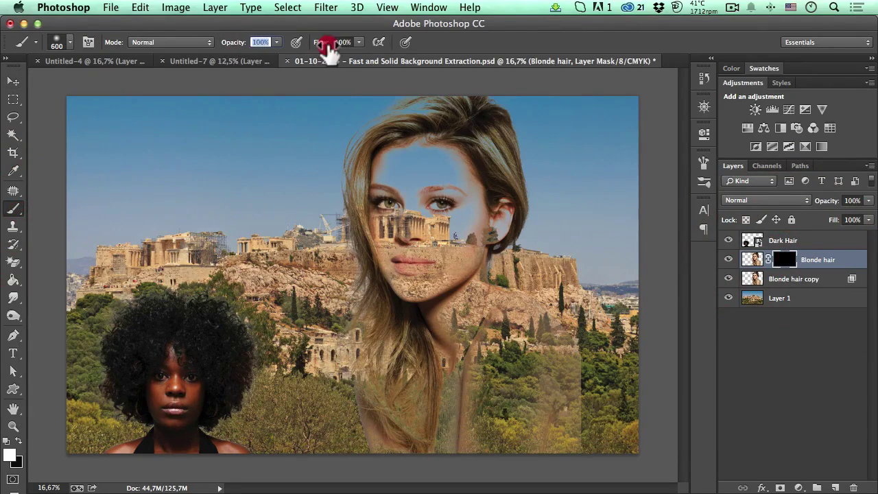
pyautogui.keyDown('super'); pyautogui.click(454, 216); pyautogui.keyUp('super')
pyautogui.moveTo(447, 232)
pyautogui.mouseDown()
pyautogui.moveTo(440, 185)
pyautogui.moveTo(419, 224)
pyautogui.moveTo(391, 223)
pyautogui.moveTo(364, 193)
pyautogui.moveTo(363, 158)
pyautogui.moveTo(386, 148)
pyautogui.moveTo(470, 155)
pyautogui.moveTo(472, 189)
pyautogui.mouseUp()
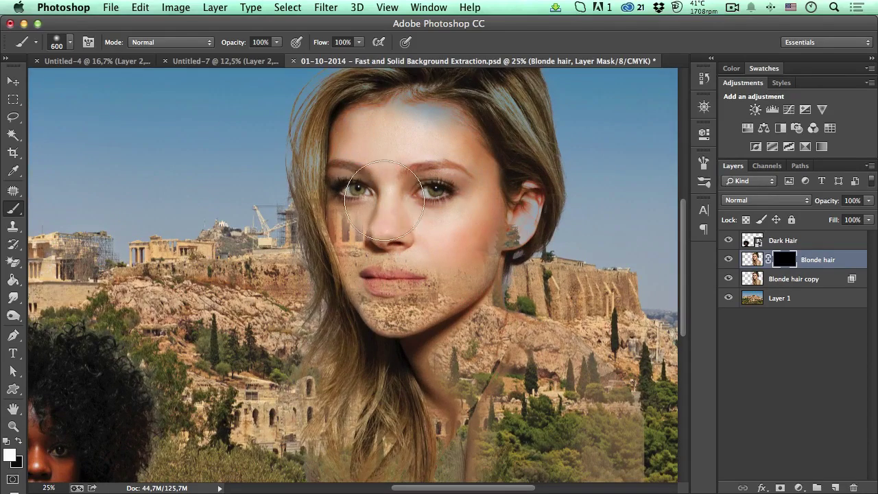
pyautogui.moveTo(373, 210)
pyautogui.mouseDown()
pyautogui.moveTo(352, 233)
pyautogui.moveTo(352, 205)
pyautogui.moveTo(372, 262)
pyautogui.moveTo(401, 277)
pyautogui.moveTo(408, 251)
pyautogui.moveTo(435, 258)
pyautogui.moveTo(443, 279)
pyautogui.moveTo(402, 313)
pyautogui.mouseUp()
# - Reveal the neck and shoulder on the mask, using a 175 px brush along the shoulder's outer edge
pyautogui.moveTo(486, 376)
pyautogui.mouseDown()
pyautogui.moveTo(488, 353)
pyautogui.moveTo(510, 354)
pyautogui.moveTo(514, 363)
pyautogui.moveTo(480, 342)
pyautogui.mouseUp()
pyautogui.press('[')
pyautogui.moveTo(479, 269)
pyautogui.mouseDown()
pyautogui.moveTo(509, 227)
pyautogui.moveTo(506, 239)
pyautogui.moveTo(515, 233)
pyautogui.moveTo(477, 287)
pyautogui.moveTo(484, 294)
pyautogui.moveTo(491, 284)
pyautogui.moveTo(469, 381)
pyautogui.moveTo(448, 420)
pyautogui.moveTo(453, 389)
pyautogui.moveTo(512, 380)
pyautogui.moveTo(521, 341)
pyautogui.moveTo(549, 345)
pyautogui.moveTo(538, 334)
pyautogui.moveTo(560, 346)
pyautogui.moveTo(589, 396)
pyautogui.moveTo(559, 353)
pyautogui.moveTo(540, 373)
pyautogui.moveTo(537, 403)
pyautogui.moveTo(505, 433)
pyautogui.moveTo(491, 469)
pyautogui.moveTo(467, 474)
pyautogui.mouseUp()
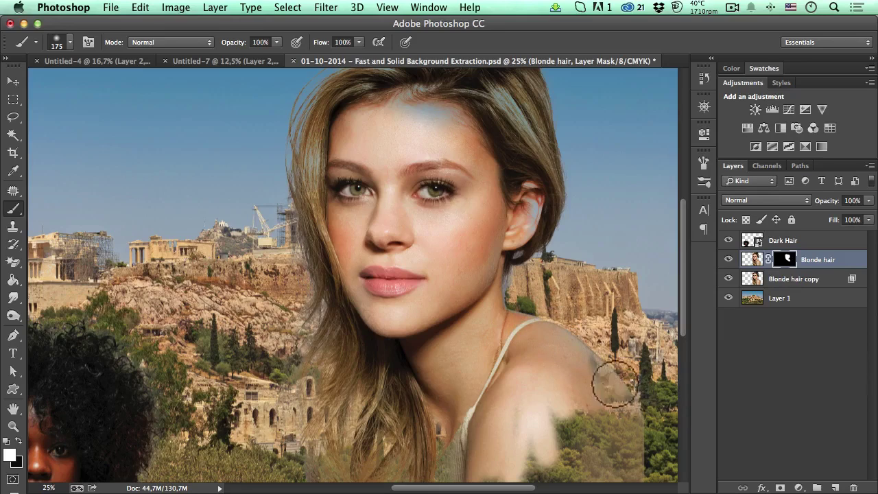
pyautogui.moveTo(616, 386)
pyautogui.mouseDown()
pyautogui.moveTo(627, 423)
pyautogui.moveTo(600, 394)
pyautogui.moveTo(609, 390)
pyautogui.moveTo(630, 458)
pyautogui.moveTo(612, 446)
pyautogui.mouseUp()
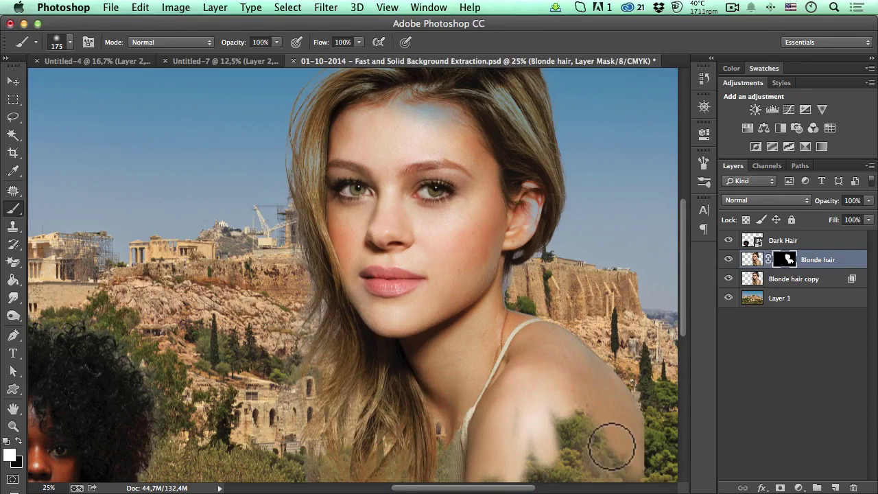
# - Enlarge the brush to 500 px and paint the mask white over the arm, the top and the inner part of the long hair
pyautogui.press(']')
pyautogui.press(']')
pyautogui.press(']')
pyautogui.press(']')
pyautogui.press(']')
pyautogui.moveTo(598, 412)
pyautogui.mouseDown()
pyautogui.moveTo(588, 411)
pyautogui.moveTo(623, 447)
pyautogui.mouseUp()
pyautogui.moveTo(553, 361)
pyautogui.mouseDown()
pyautogui.moveTo(544, 207)
pyautogui.moveTo(604, 419)
pyautogui.mouseUp()
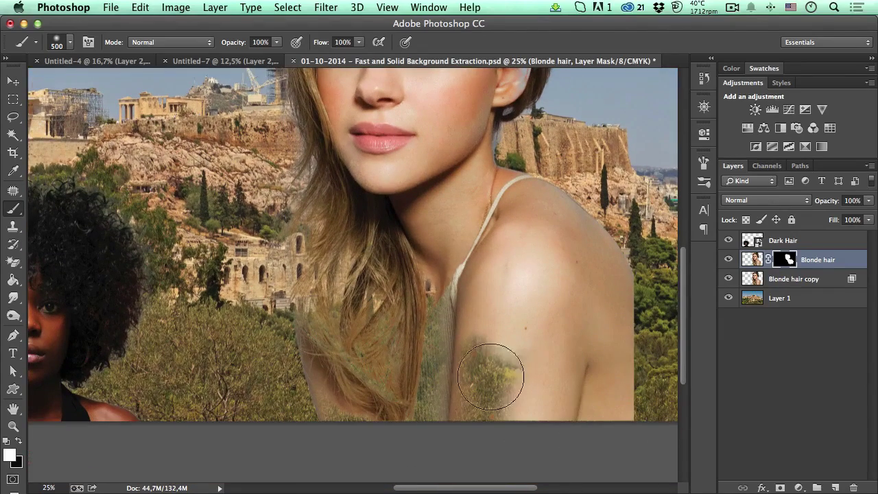
pyautogui.moveTo(491, 376)
pyautogui.mouseDown()
pyautogui.moveTo(475, 405)
pyautogui.moveTo(442, 397)
pyautogui.moveTo(427, 316)
pyautogui.moveTo(397, 299)
pyautogui.moveTo(352, 353)
pyautogui.mouseUp()
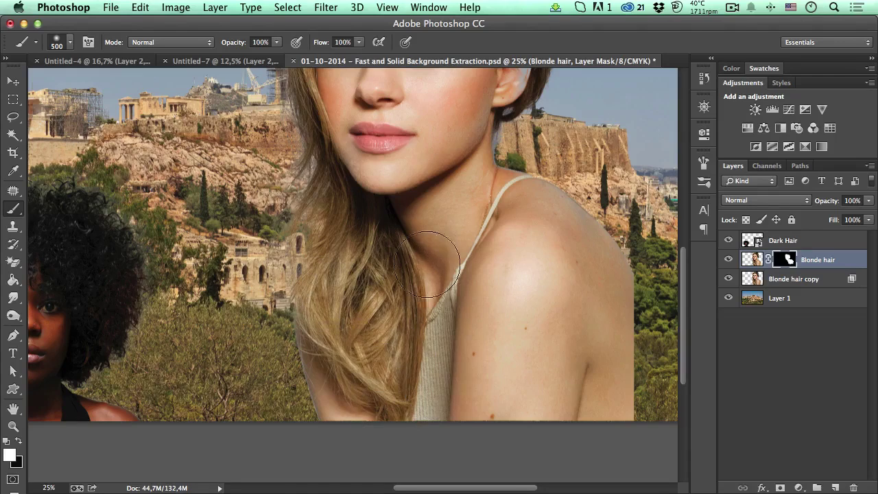
pyautogui.moveTo(427, 264); pyautogui.dragTo(414, 402)
# - Reveal the forehead on the mask and paint the hair above it with the brush opacity set to 40%
pyautogui.moveTo(394, 265); pyautogui.dragTo(381, 415)
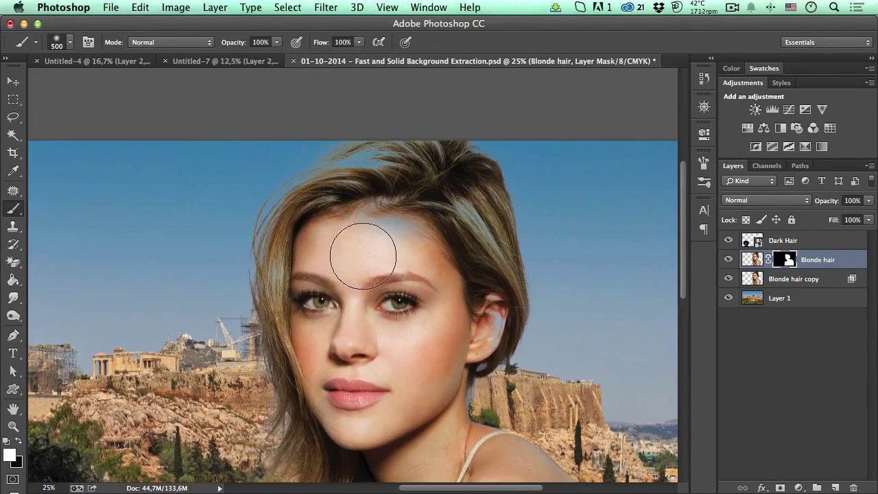
pyautogui.moveTo(363, 254); pyautogui.dragTo(383, 189)
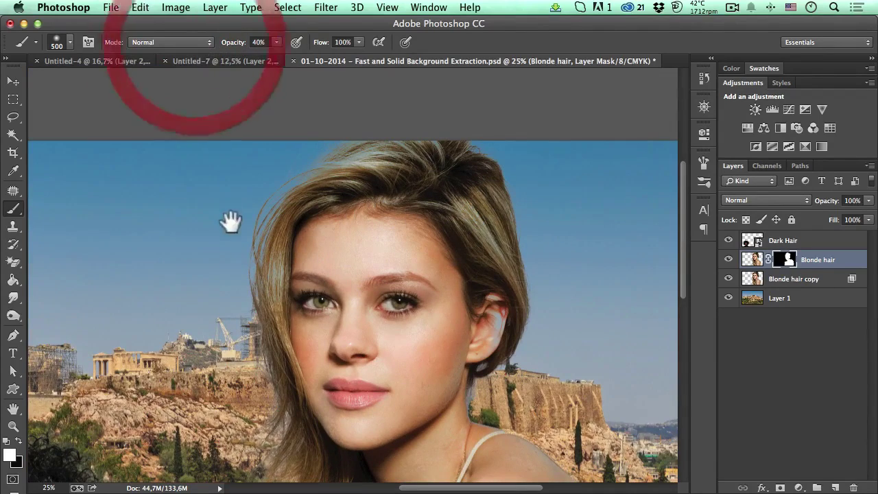
pyautogui.moveTo(229, 220)
pyautogui.mouseDown()
pyautogui.moveTo(363, 125)
pyautogui.moveTo(304, 212)
pyautogui.moveTo(112, 329)
pyautogui.mouseUp()
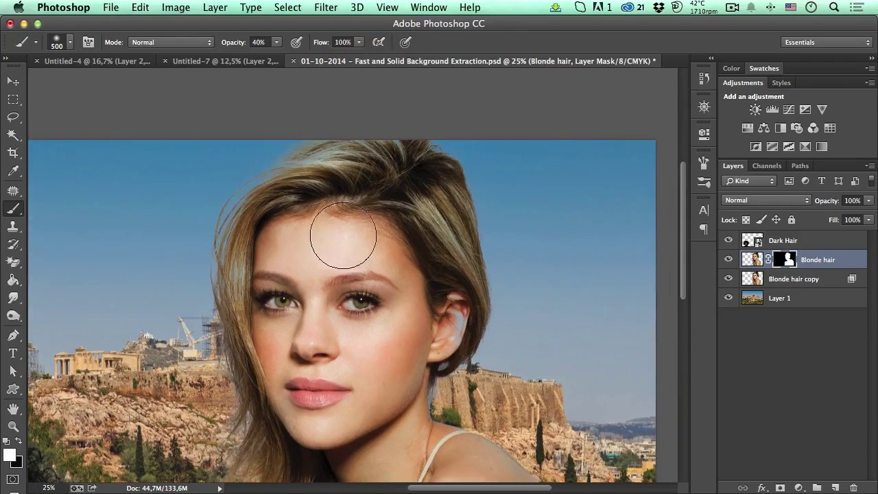
# - Reveal the ear and adjacent hair on the mask with a smaller brush at 40% opacity, and return the brush to 500 px
pyautogui.press('[')
pyautogui.press('[')
pyautogui.press('[')
pyautogui.press('[')
pyautogui.moveTo(452, 302)
pyautogui.mouseDown()
pyautogui.moveTo(459, 328)
pyautogui.moveTo(460, 315)
pyautogui.moveTo(455, 304)
pyautogui.moveTo(452, 320)
pyautogui.moveTo(444, 301)
pyautogui.moveTo(412, 350)
pyautogui.moveTo(424, 288)
pyautogui.moveTo(442, 261)
pyautogui.moveTo(435, 220)
pyautogui.mouseUp()
pyautogui.press(']')
pyautogui.press(']')
pyautogui.press(']')
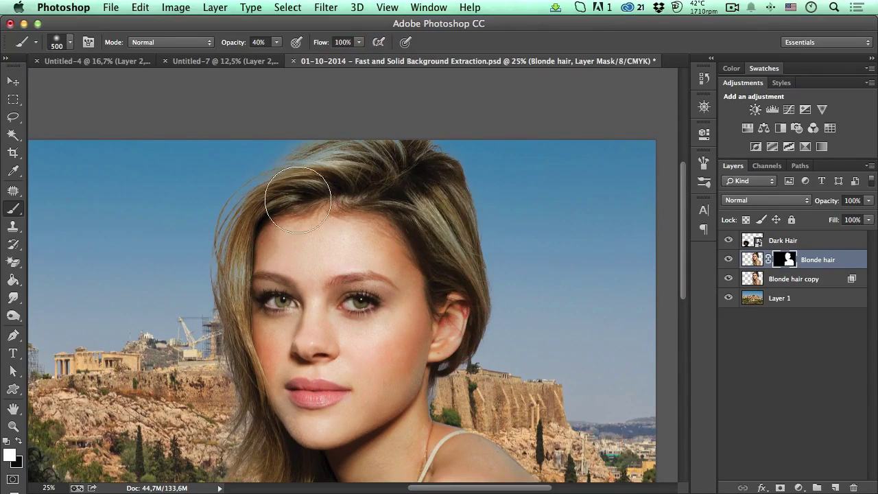
# - Paint the hair beside the face and along the forehead on the Blonde hair mask with a 250 px brush at 40% opacity
pyautogui.press('[')
pyautogui.press('[')
pyautogui.press('[')
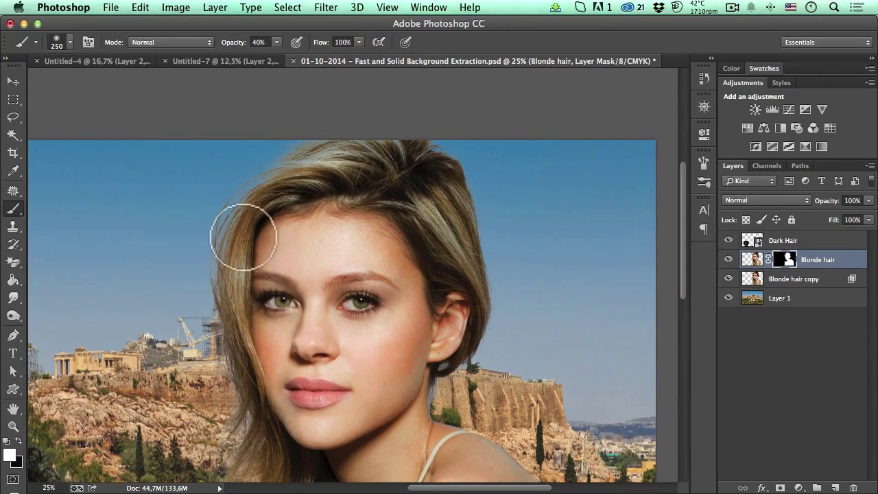
pyautogui.moveTo(240, 302)
pyautogui.mouseDown()
pyautogui.moveTo(245, 328)
pyautogui.moveTo(263, 340)
pyautogui.moveTo(287, 453)
pyautogui.moveTo(338, 432)
pyautogui.moveTo(340, 205)
pyautogui.mouseUp()
pyautogui.moveTo(400, 310)
pyautogui.mouseDown()
pyautogui.moveTo(413, 278)
pyautogui.moveTo(422, 359)
pyautogui.moveTo(418, 326)
pyautogui.moveTo(364, 303)
pyautogui.moveTo(326, 306)
pyautogui.moveTo(326, 381)
pyautogui.moveTo(318, 305)
pyautogui.moveTo(357, 204)
pyautogui.moveTo(410, 215)
pyautogui.moveTo(386, 278)
pyautogui.moveTo(349, 259)
pyautogui.moveTo(348, 193)
pyautogui.moveTo(324, 290)
pyautogui.moveTo(360, 122)
pyautogui.moveTo(354, 177)
pyautogui.moveTo(315, 240)
pyautogui.moveTo(344, 229)
pyautogui.moveTo(337, 127)
pyautogui.mouseUp()
pyautogui.keyDown('alt'); pyautogui.click(380, 252); pyautogui.keyUp('alt')
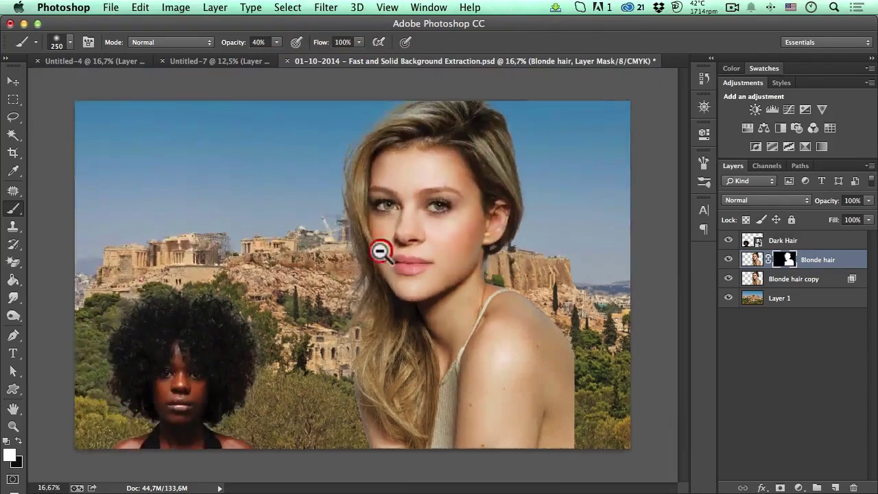
pyautogui.keyDown('alt'); pyautogui.click(382, 250); pyautogui.keyUp('alt')
# - Group the Blonde hair layer and its copy under the name Blonde Hair, and convert the group to a smart object
pyautogui.keyDown('shift'); pyautogui.click(809, 279); pyautogui.keyUp('shift')
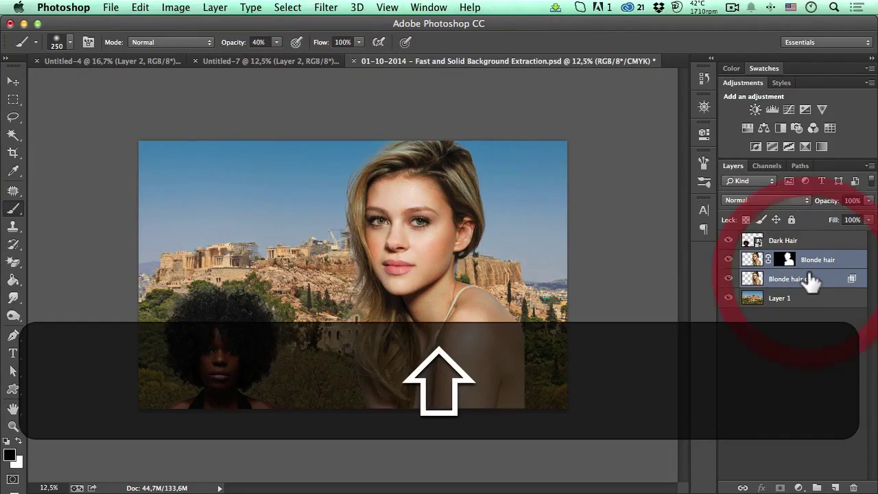
pyautogui.press('super+g')
pyautogui.rightClick(807, 261)
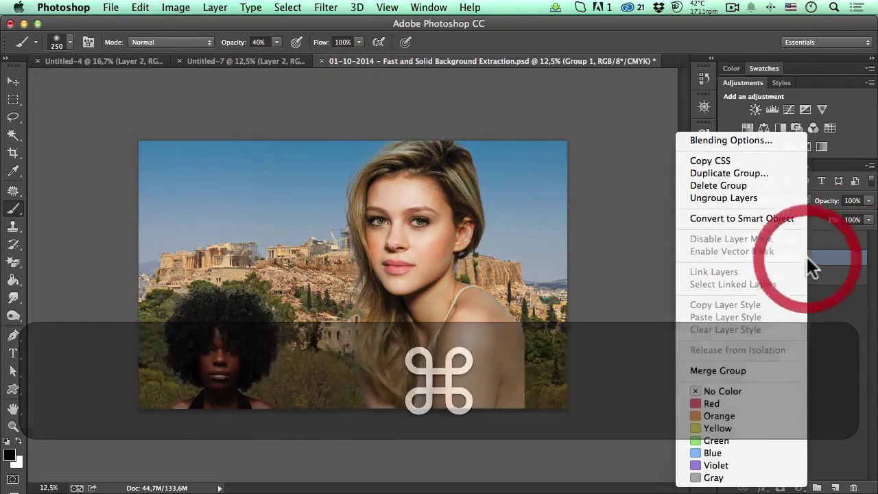
pyautogui.click(813, 280)
pyautogui.click(781, 260)
pyautogui.doubleClick(780, 259)
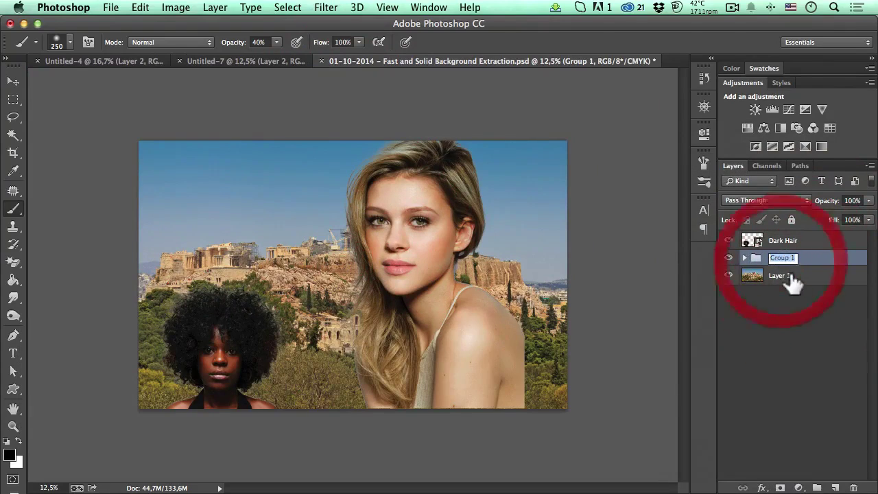
pyautogui.write('Blon')
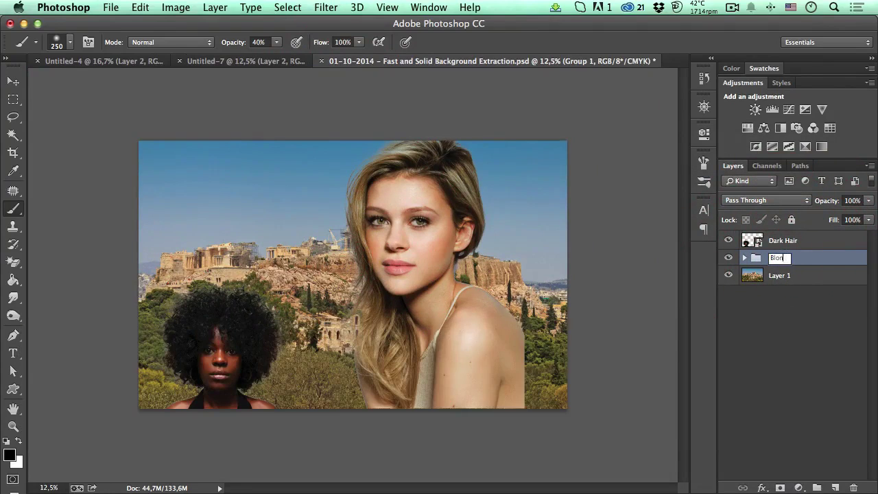
pyautogui.write('de Hair')
pyautogui.press('Return')
pyautogui.rightClick(827, 258)
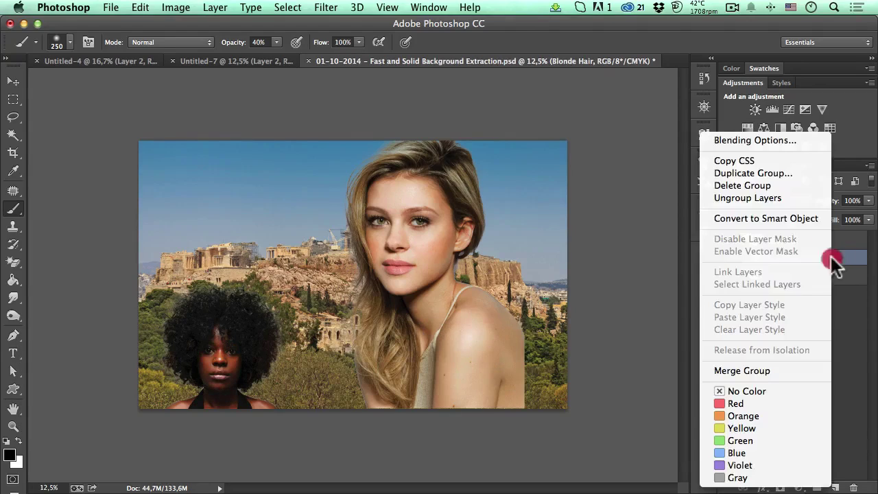
pyautogui.click(759, 215)
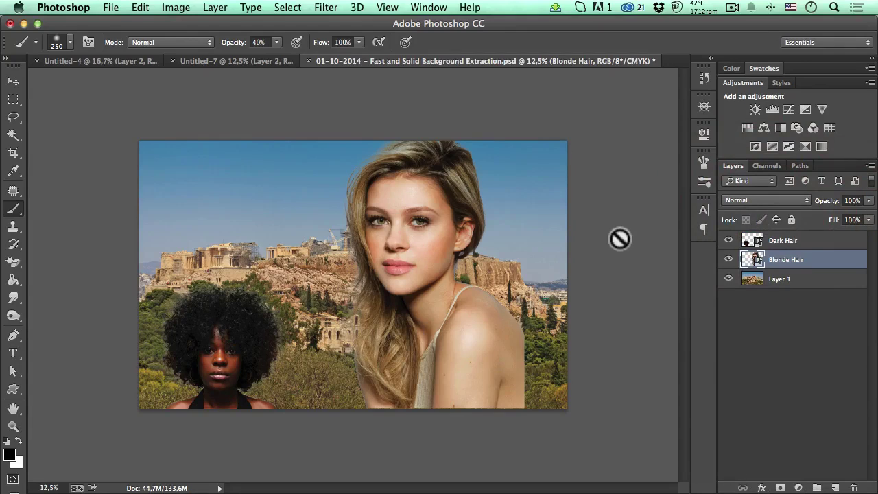
# - Flip the blonde portrait horizontally and move it to the left edge of the Acropolis photo, keeping its size at about 100%
pyautogui.press('super+t')
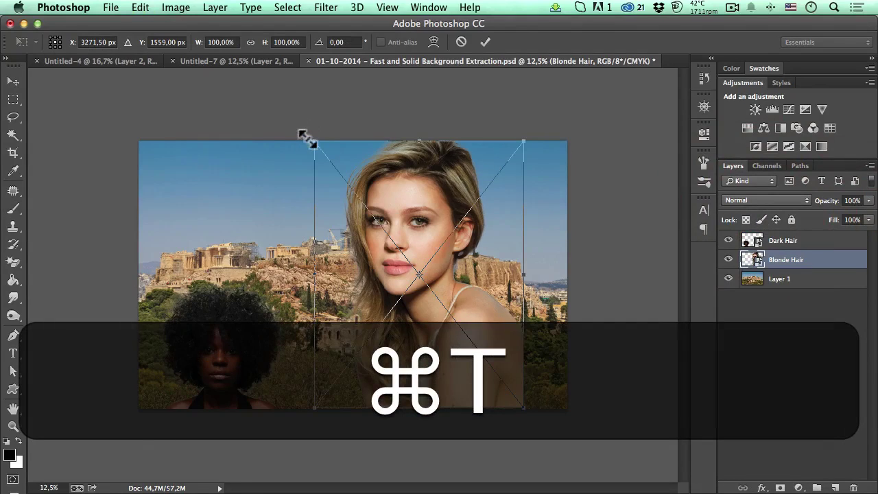
pyautogui.moveTo(308, 139)
pyautogui.mouseDown()
pyautogui.moveTo(382, 202)
pyautogui.moveTo(318, 133)
pyautogui.mouseUp()
pyautogui.moveTo(359, 172); pyautogui.dragTo(429, 173)
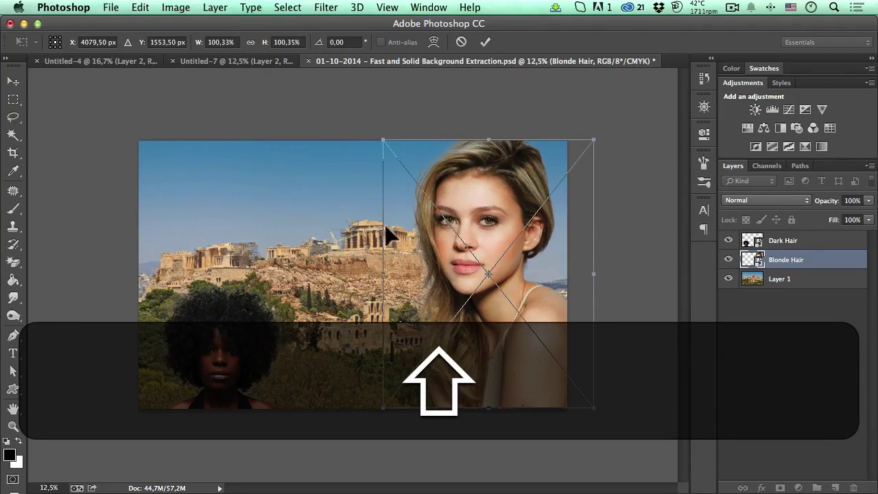
pyautogui.rightClick(465, 201)
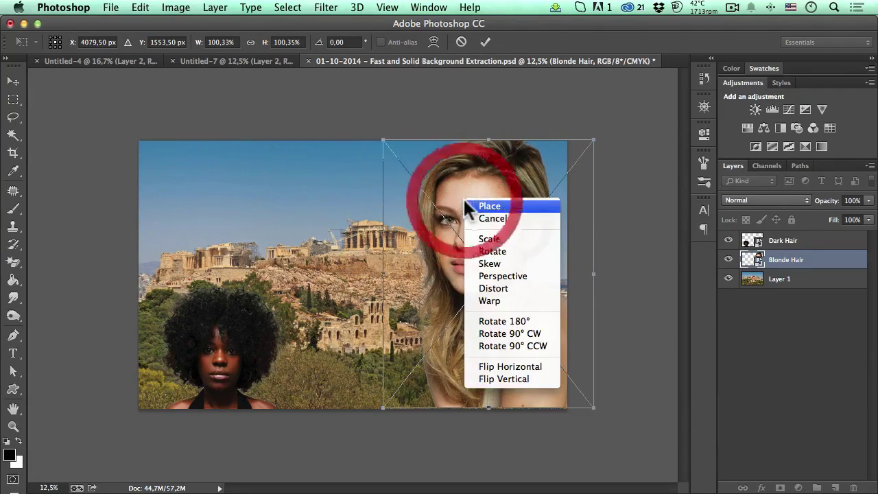
pyautogui.moveTo(453, 229); pyautogui.dragTo(231, 214)
pyautogui.click(487, 42)
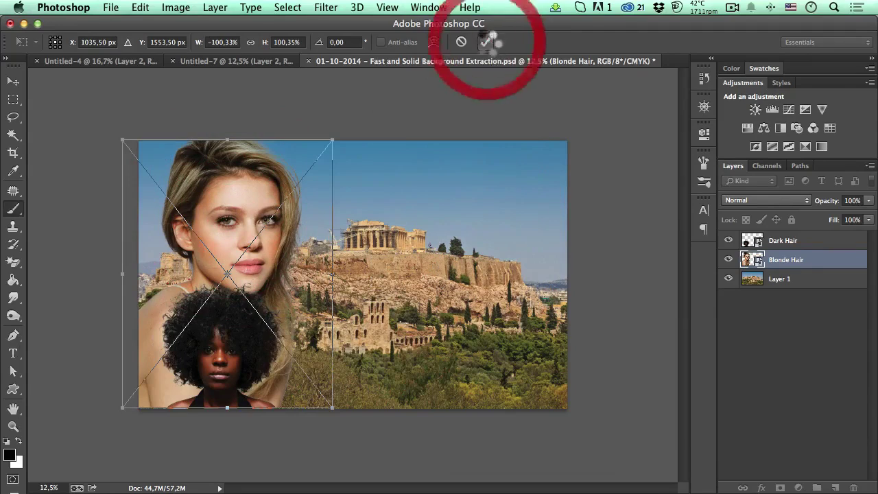
# - Move the Dark Hair portrait along the photo's bottom edge to the right side, clear of the blonde portrait
pyautogui.click(769, 240)
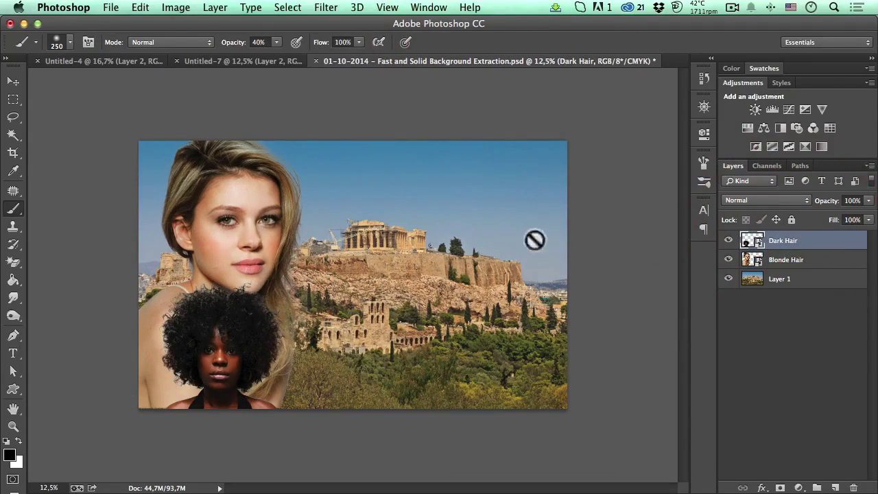
pyautogui.click(13, 81)
pyautogui.moveTo(229, 317); pyautogui.dragTo(462, 322)
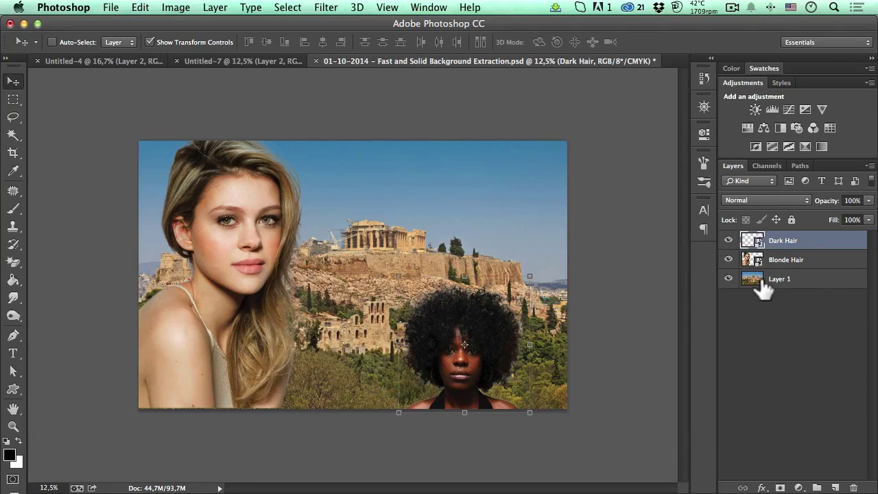
# - Apply a Gaussian Blur with a 25 pixel radius to the Acropolis background on Layer 1
pyautogui.click(762, 283)
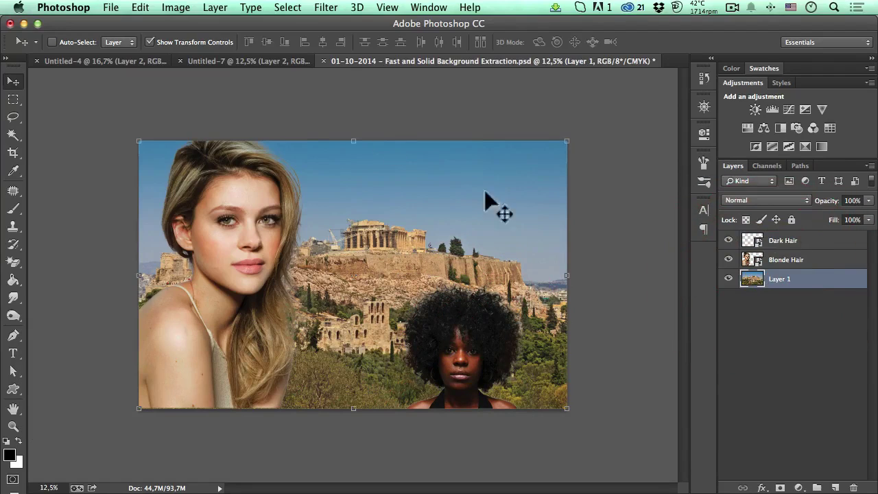
pyautogui.click(316, 8)
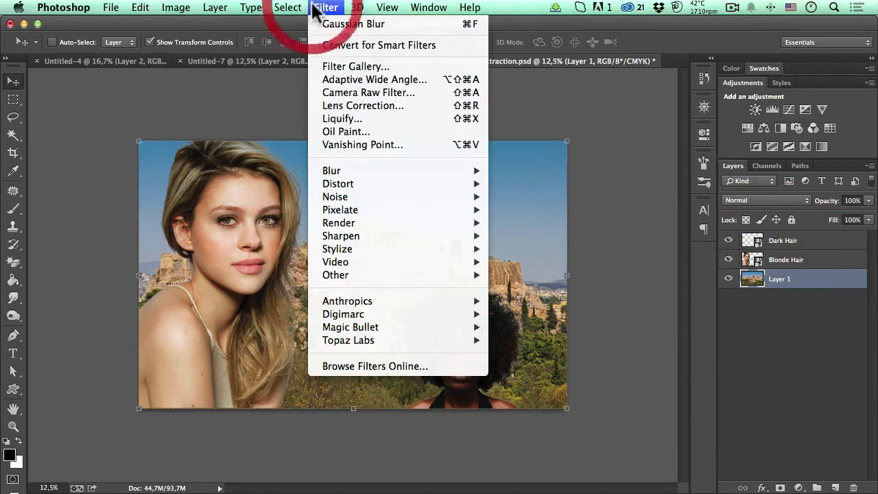
pyautogui.moveTo(331, 171)
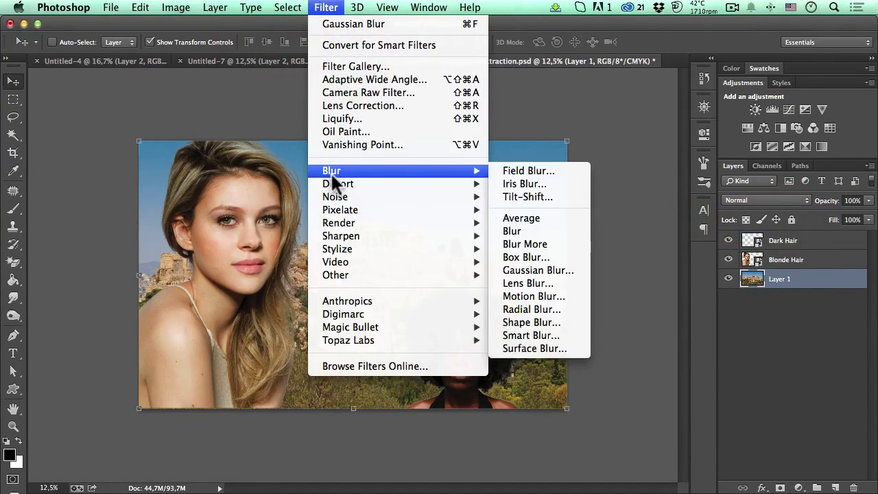
pyautogui.click(542, 270)
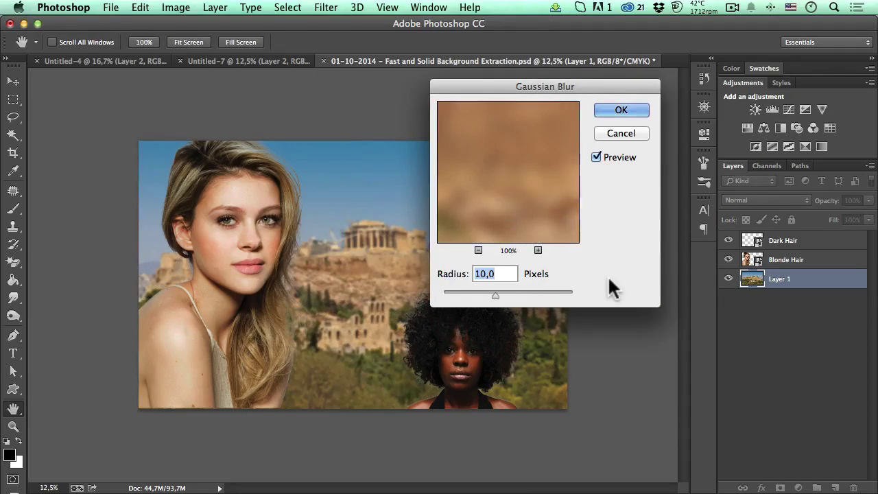
pyautogui.write('25')
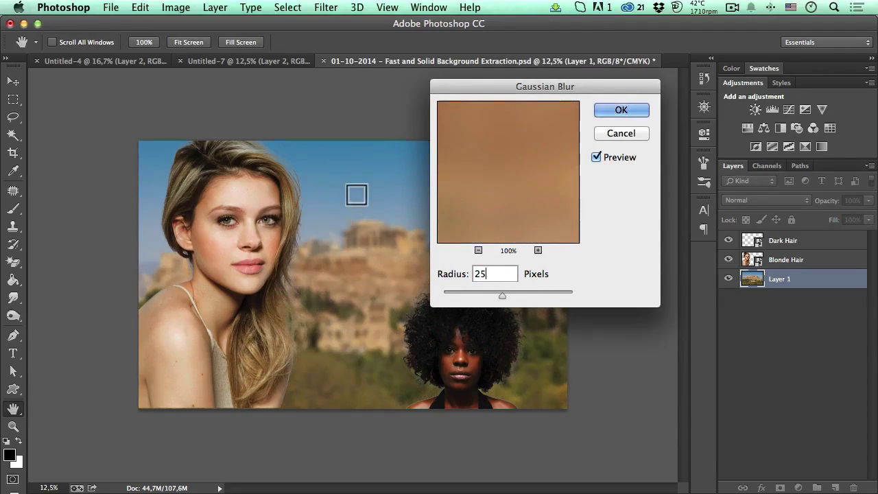
pyautogui.click(621, 109)
pyautogui.press('v')
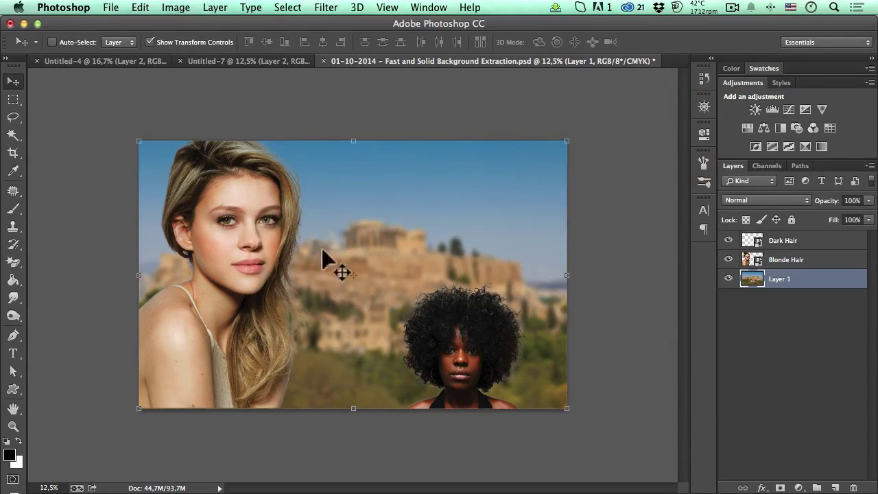
# - Apply a Gaussian Blur smart filter with a 10 pixel radius to the Dark Hair layer
pyautogui.click(783, 244)
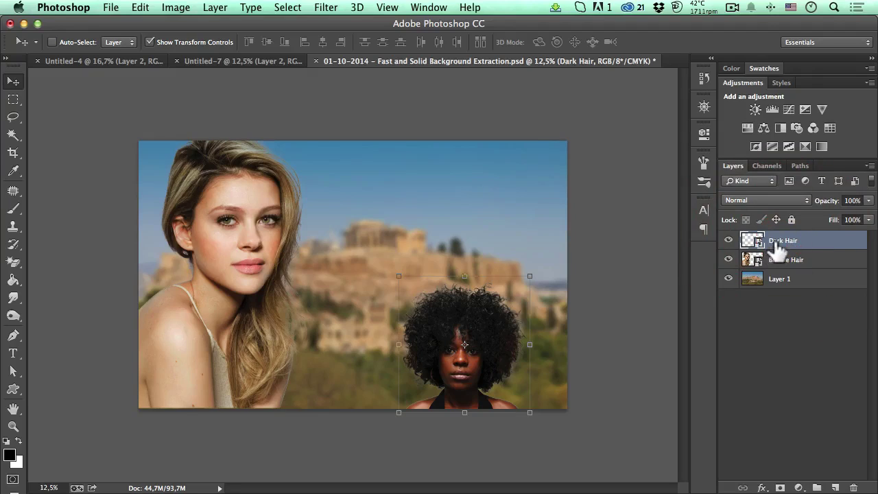
pyautogui.click(327, 8)
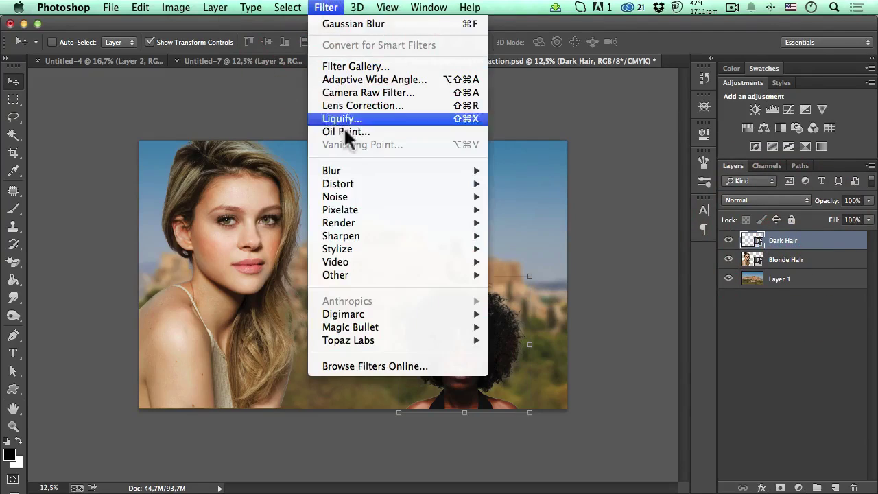
pyautogui.moveTo(360, 170)
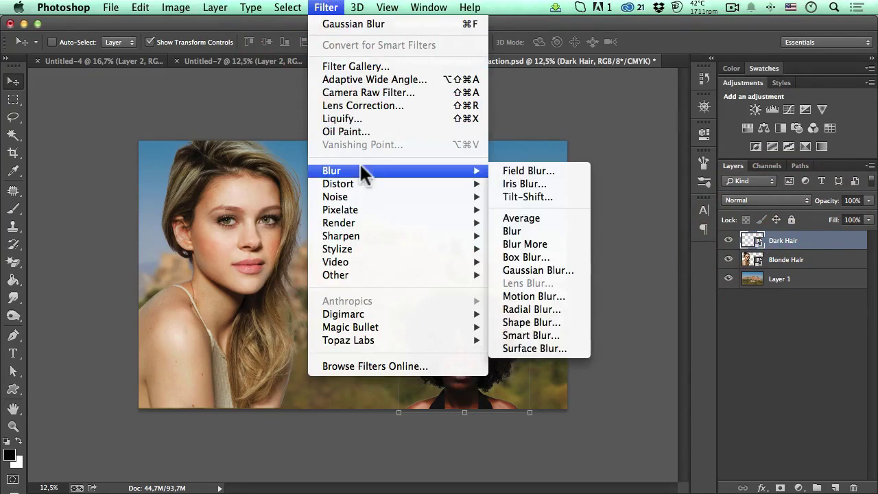
pyautogui.click(564, 269)
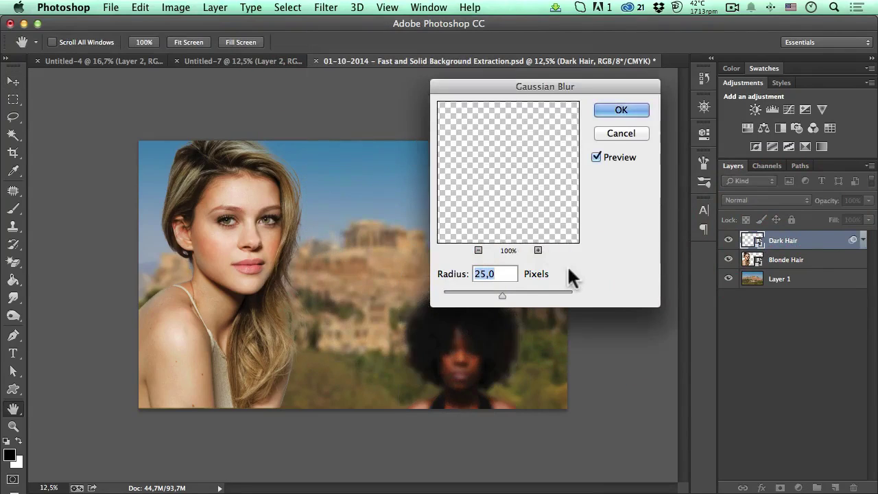
pyautogui.write('10')
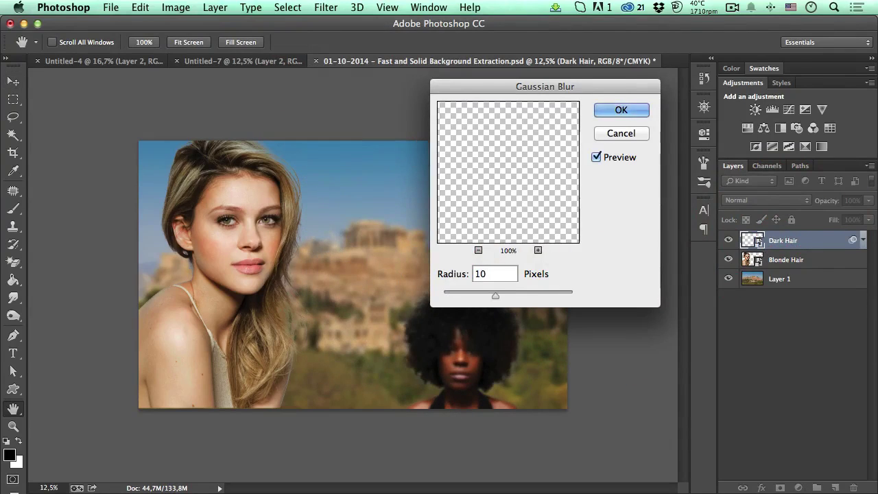
pyautogui.click(618, 107)
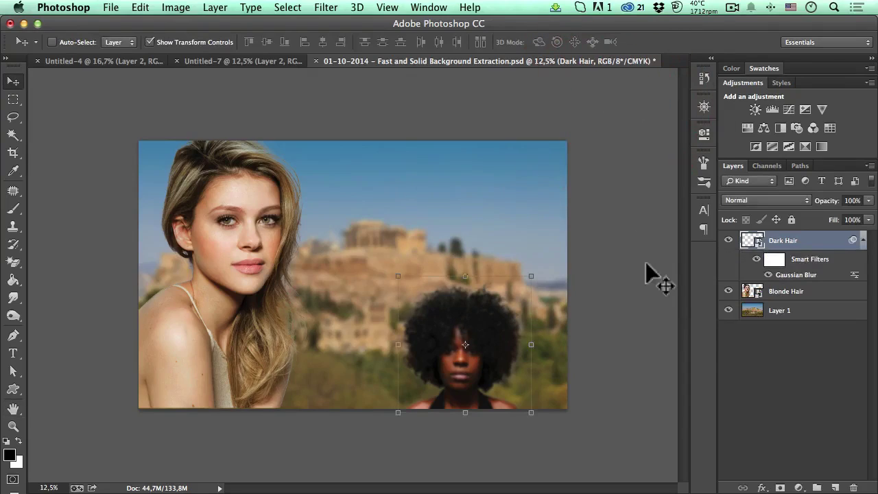